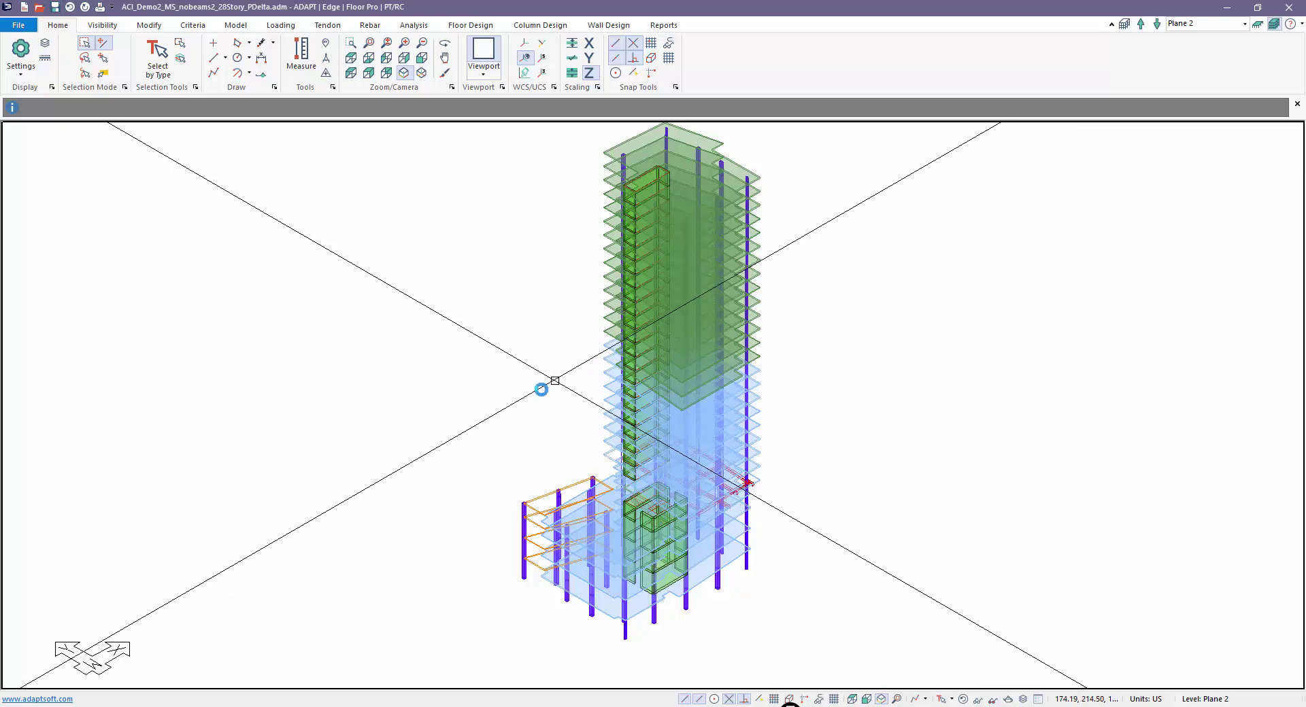
Step: Examine the structural component and finite element display options in the view settings, including point and line supports
{"action": "scroll", "coordinate": [542, 388], "scroll_direction": "down", "scroll_amount": 1}
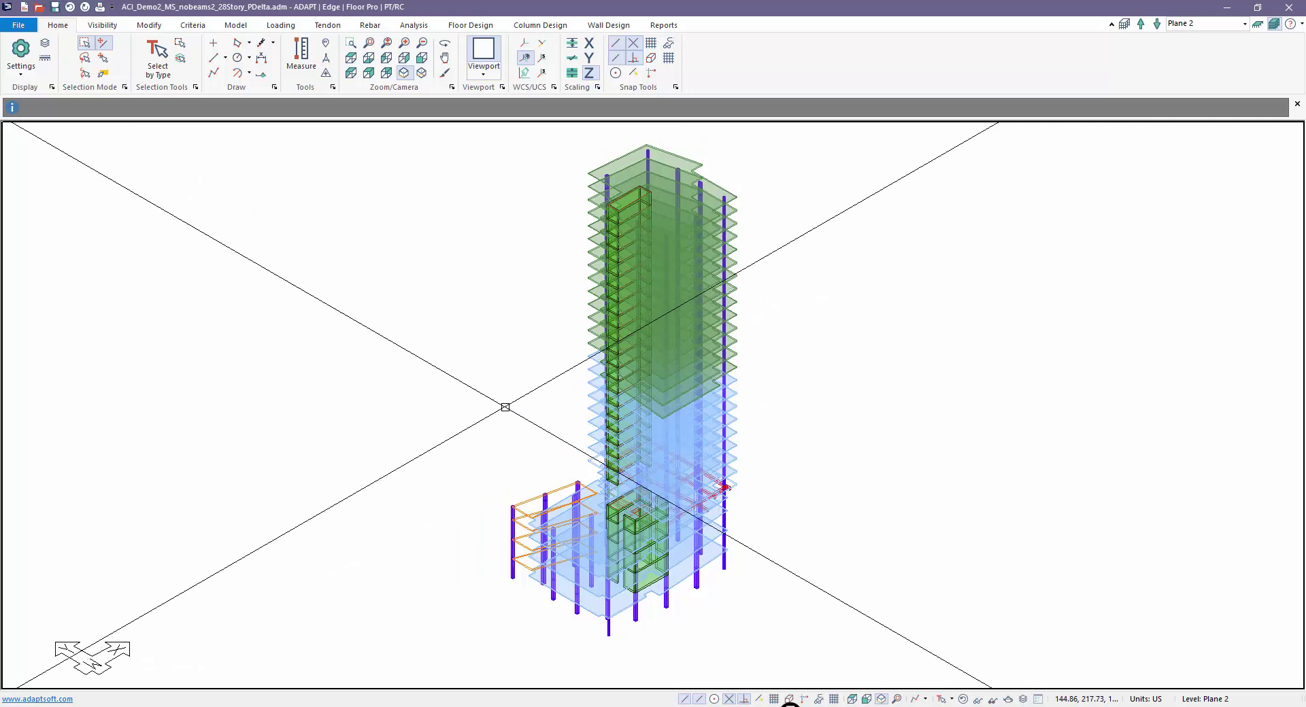
{"action": "scroll", "coordinate": [463, 374], "scroll_direction": "up", "scroll_amount": 2}
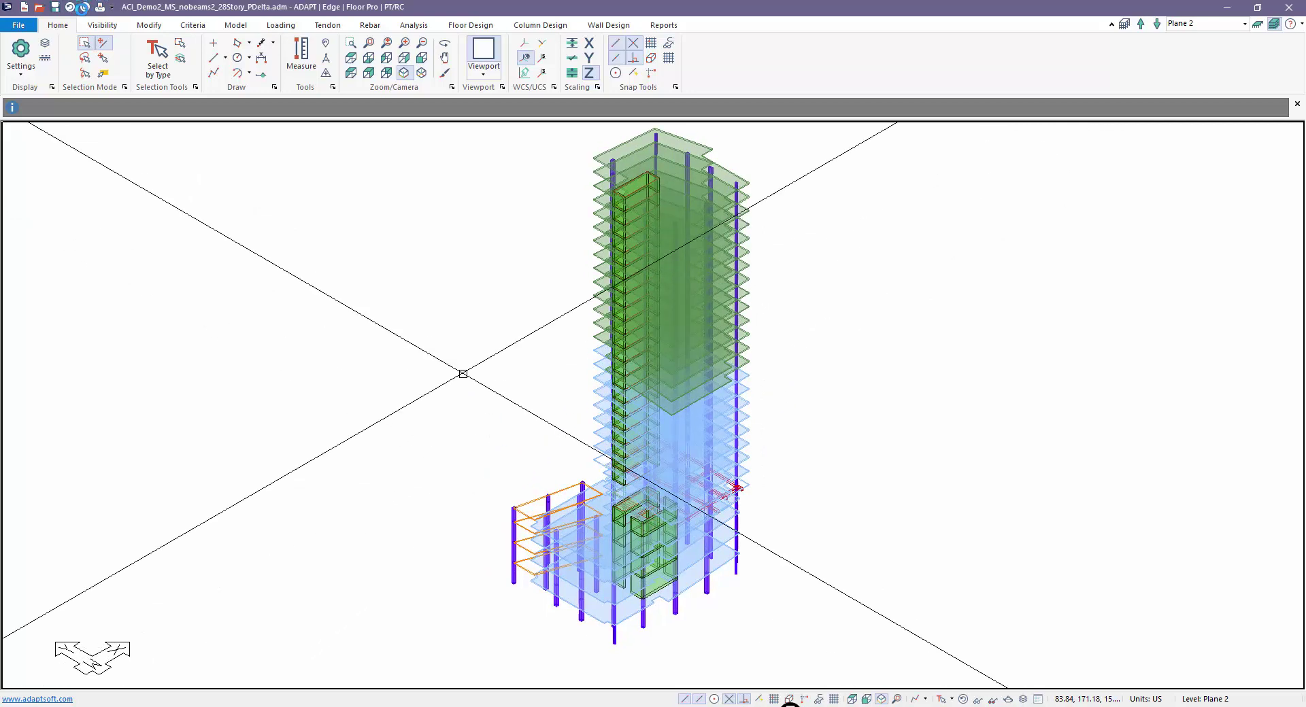
{"action": "left_click", "coordinate": [99, 27]}
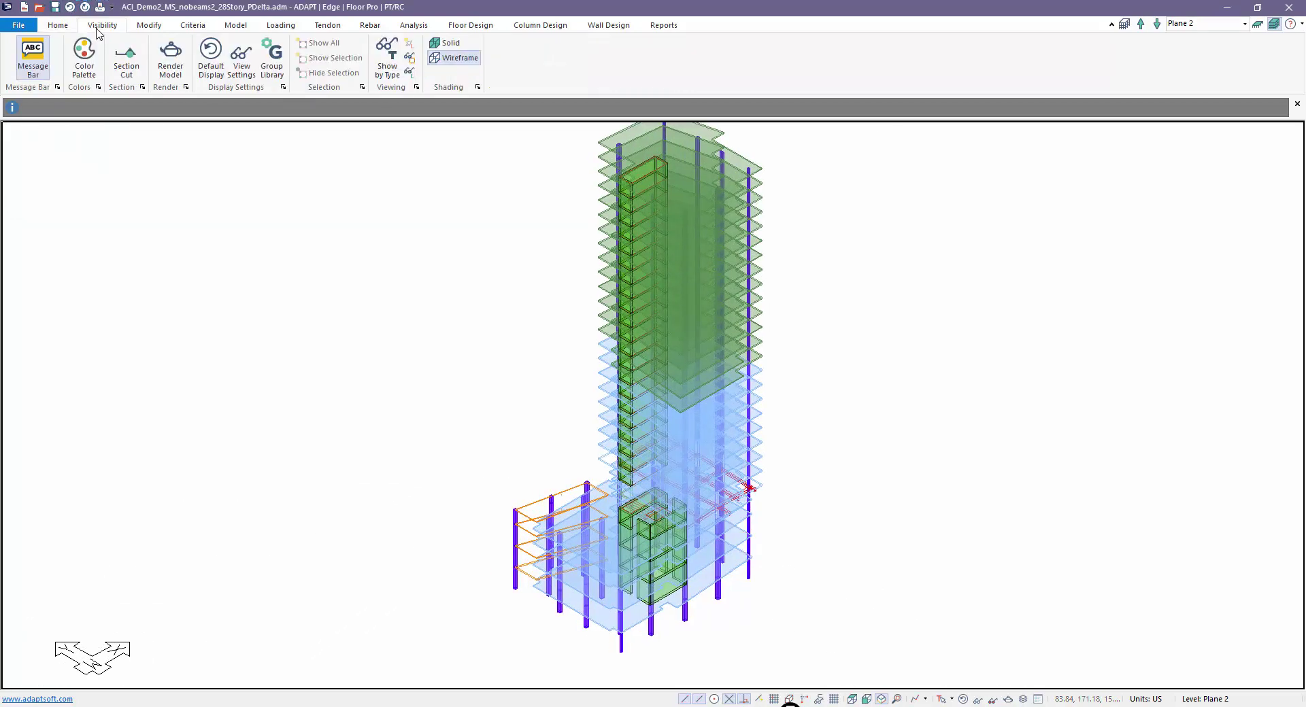
{"action": "left_click", "coordinate": [242, 61]}
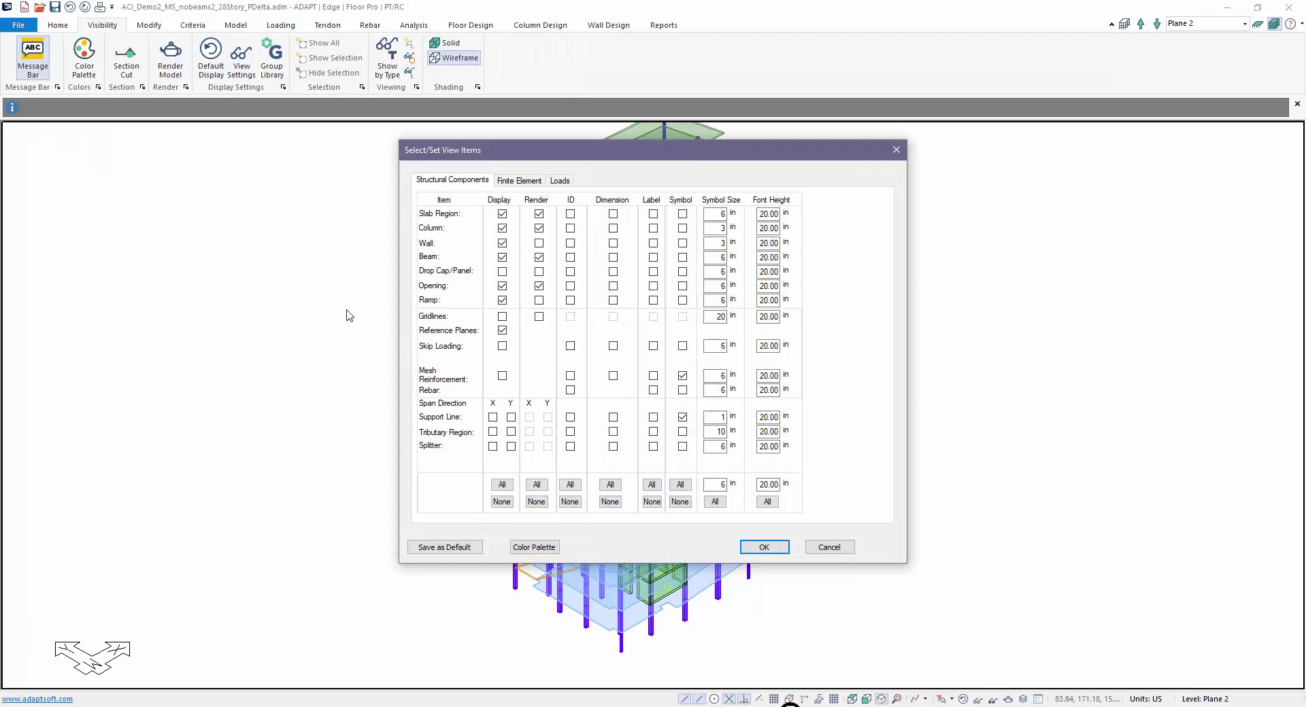
{"action": "left_click", "coordinate": [517, 181]}
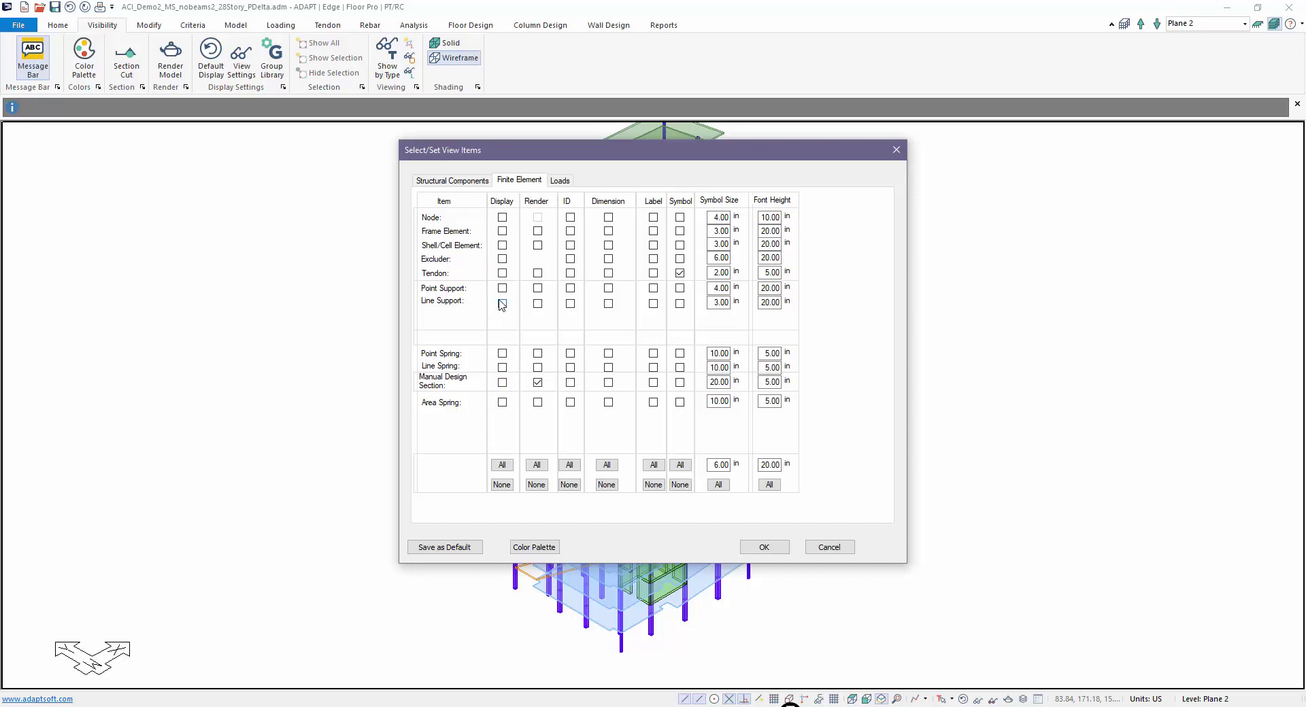
{"action": "left_click", "coordinate": [823, 548]}
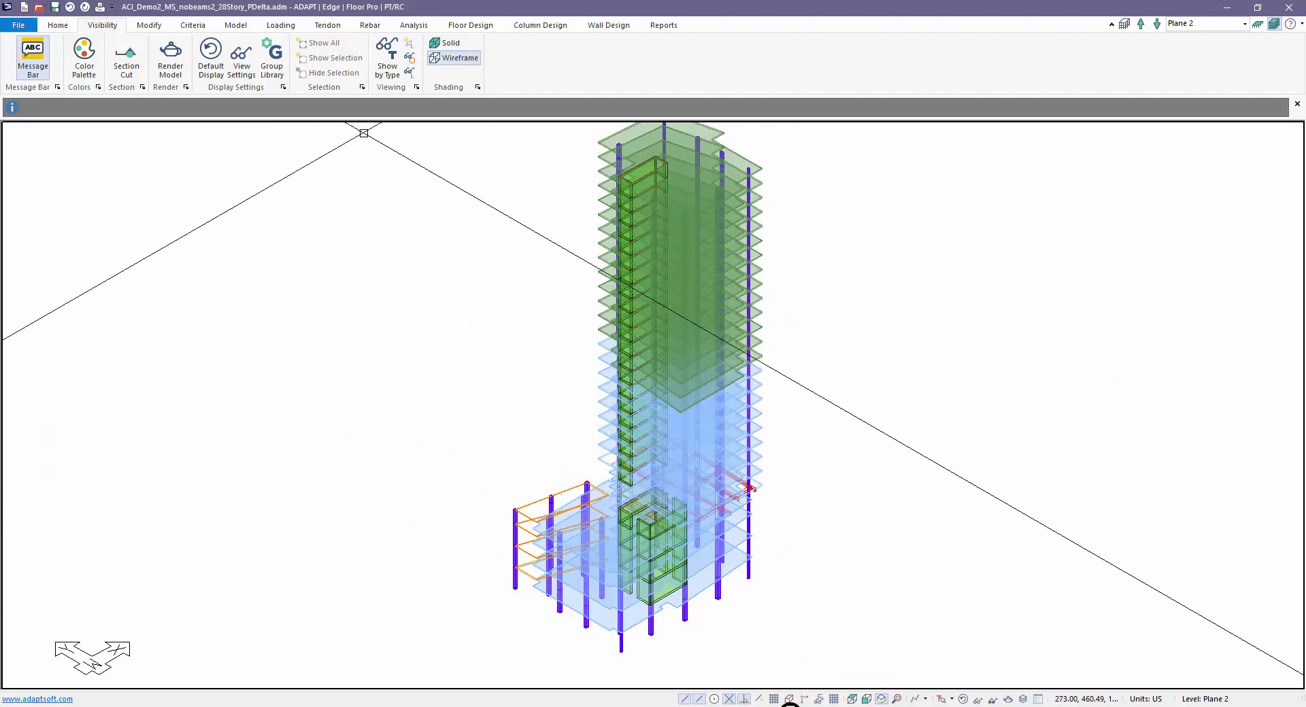
Step: Circle the model visibility tools and mark the support display tools with the annotation pen, and clear the markings
{"action": "left_click", "coordinate": [243, 29]}
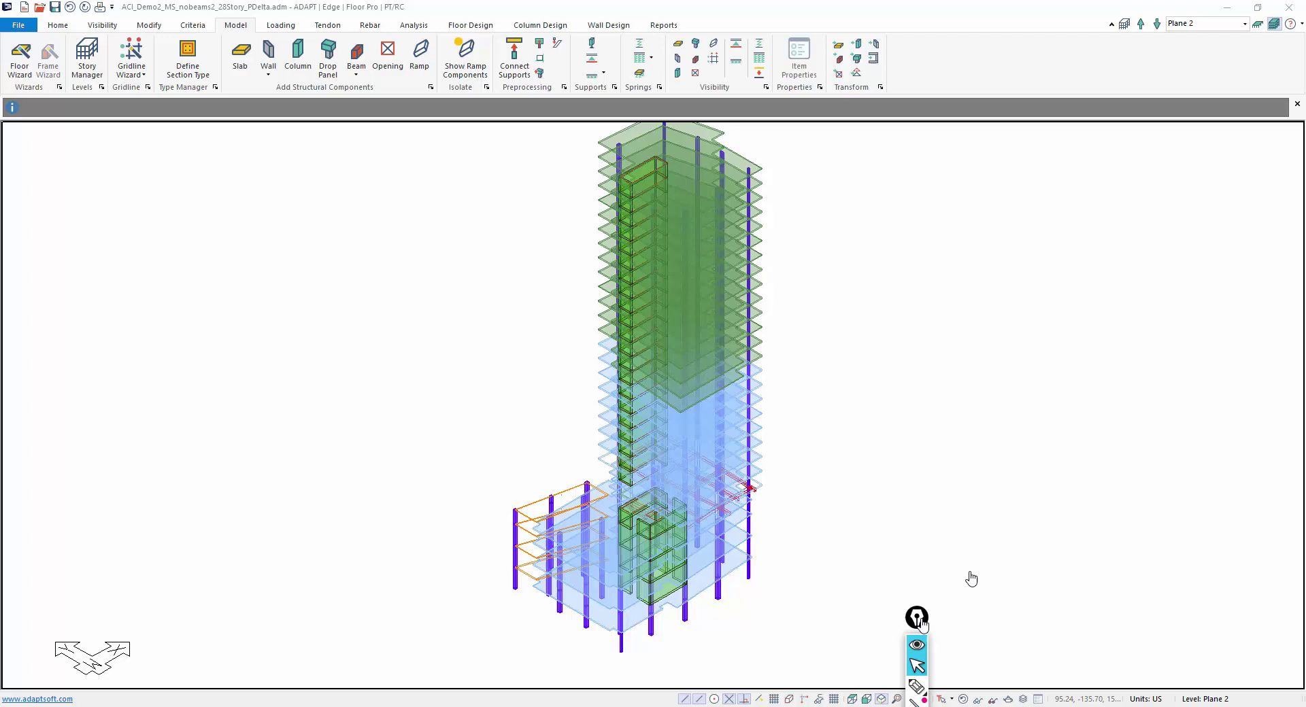
{"action": "left_click_drag", "start_coordinate": [916, 621], "coordinate": [1096, 381]}
{"action": "left_click", "coordinate": [1095, 450]}
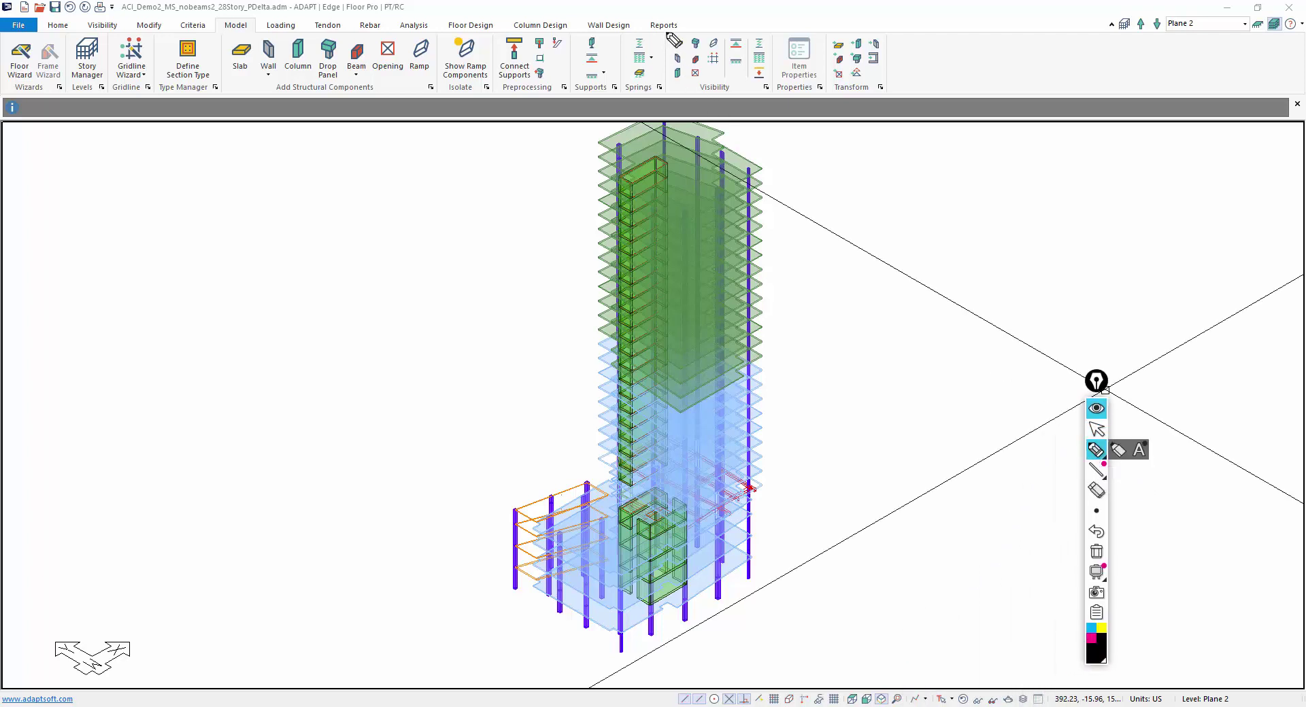
{"action": "mouse_move", "coordinate": [666, 31]}
{"action": "left_mouse_down"}
{"action": "mouse_move", "coordinate": [666, 100]}
{"action": "mouse_move", "coordinate": [680, 105]}
{"action": "mouse_move", "coordinate": [782, 91]}
{"action": "mouse_move", "coordinate": [773, 29]}
{"action": "mouse_move", "coordinate": [665, 42]}
{"action": "left_mouse_up"}
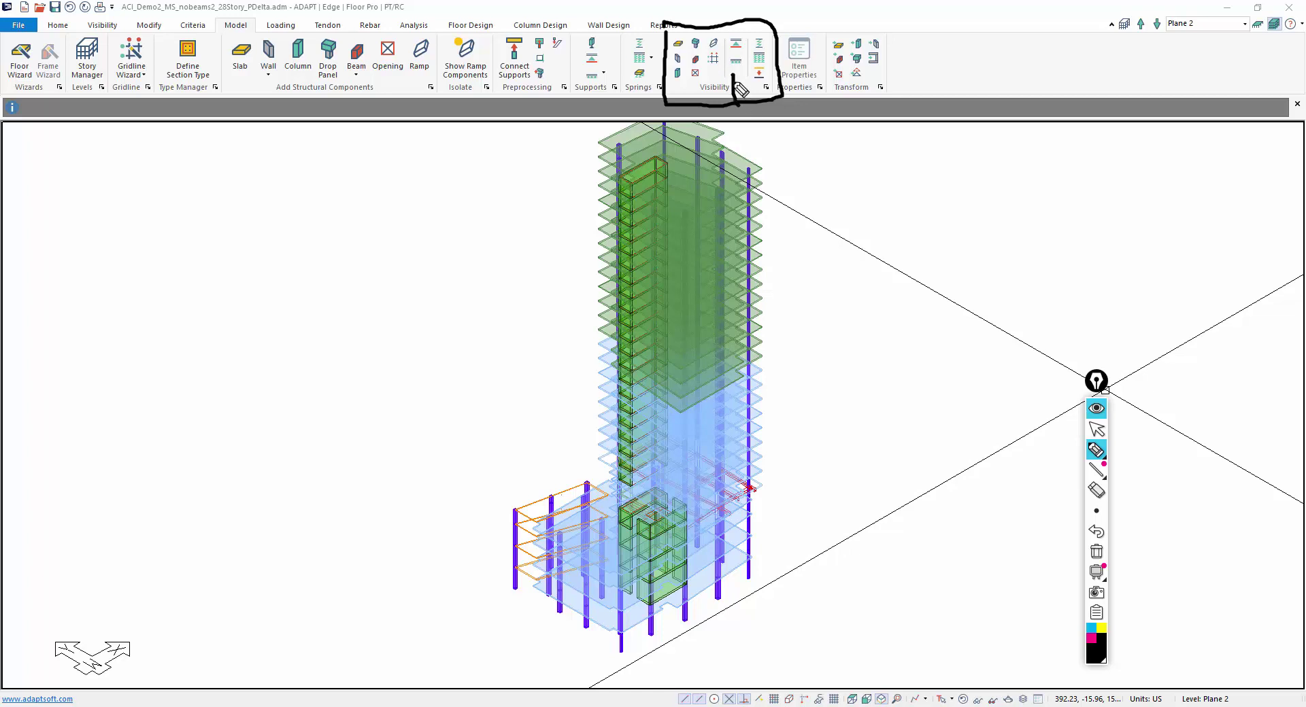
{"action": "mouse_move", "coordinate": [738, 105]}
{"action": "left_mouse_down"}
{"action": "mouse_move", "coordinate": [729, 75]}
{"action": "mouse_move", "coordinate": [747, 40]}
{"action": "mouse_move", "coordinate": [739, 51]}
{"action": "mouse_move", "coordinate": [760, 87]}
{"action": "left_mouse_up"}
{"action": "left_click", "coordinate": [732, 31]}
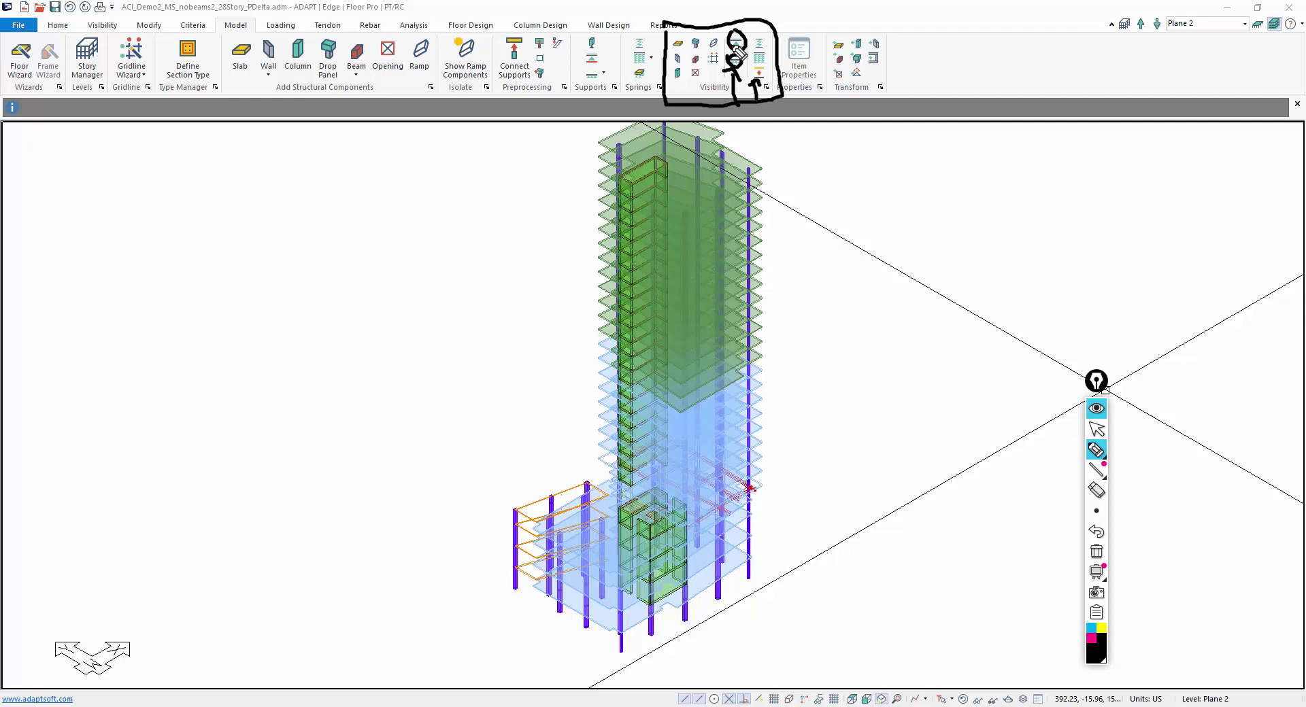
{"action": "left_click", "coordinate": [1096, 430]}
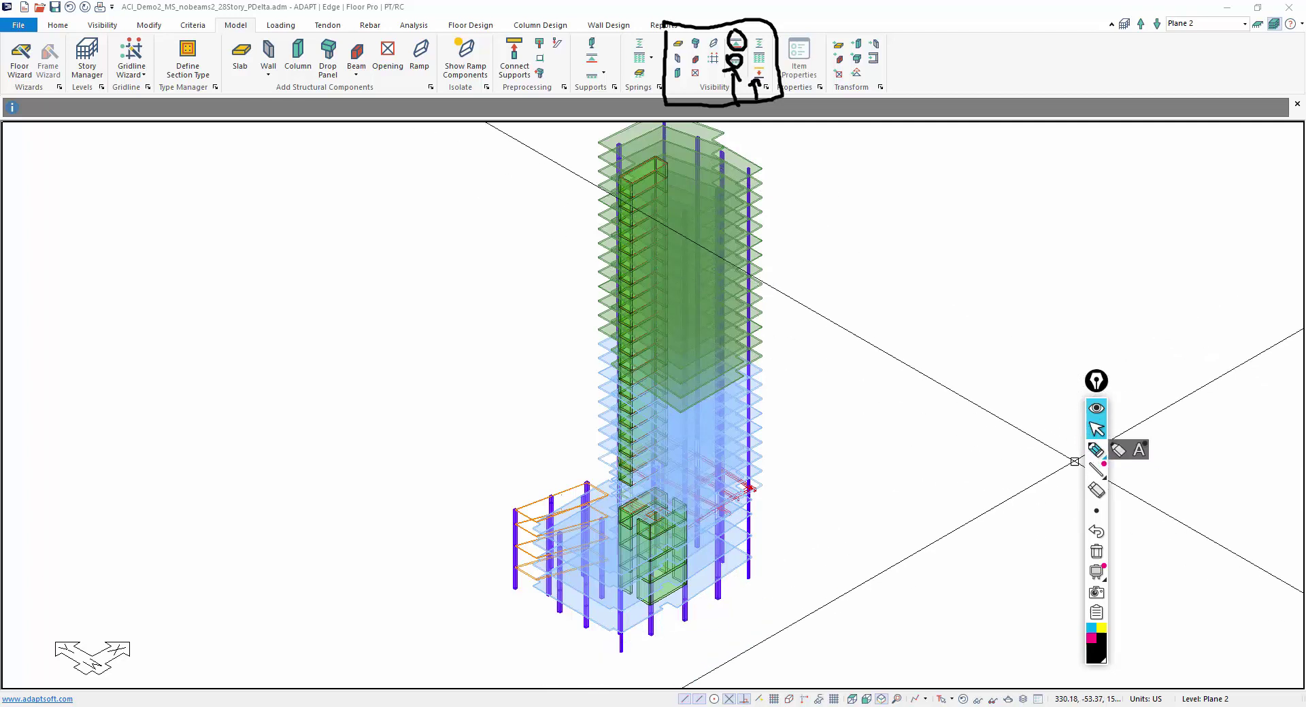
{"action": "left_click", "coordinate": [1095, 553]}
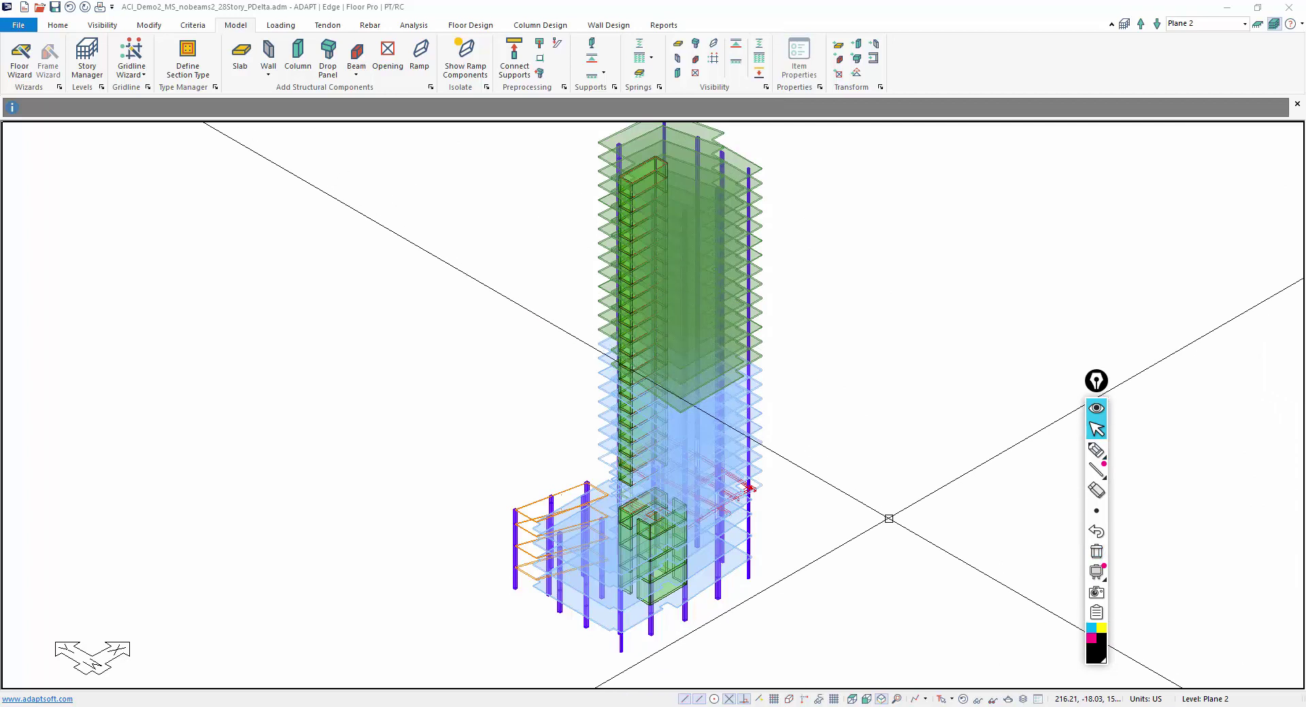
Step: Annotate the multi-level mode icon with ML and the single-level mode icon with SL, and clear the annotations
{"action": "middle_click_drag", "start_coordinate": [713, 641], "coordinate": [714, 563]}
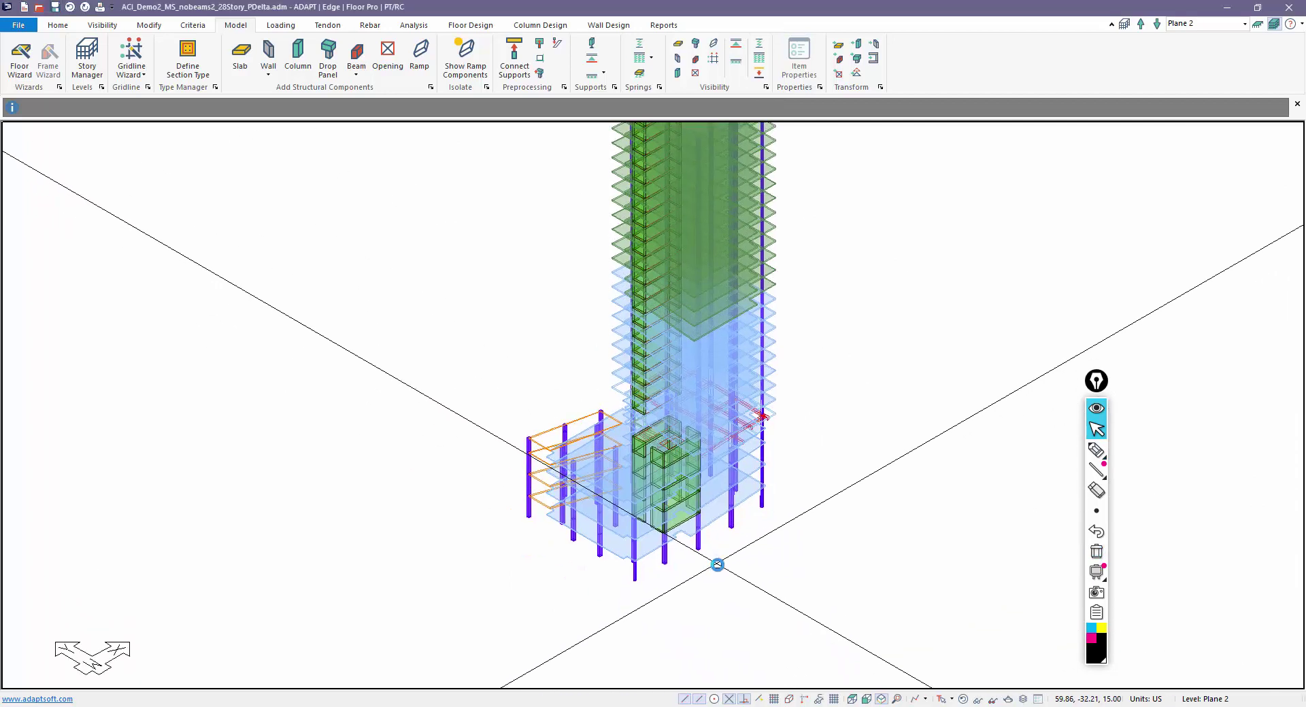
{"action": "scroll", "coordinate": [942, 527], "scroll_direction": "up", "scroll_amount": 1}
{"action": "left_click", "coordinate": [1096, 449]}
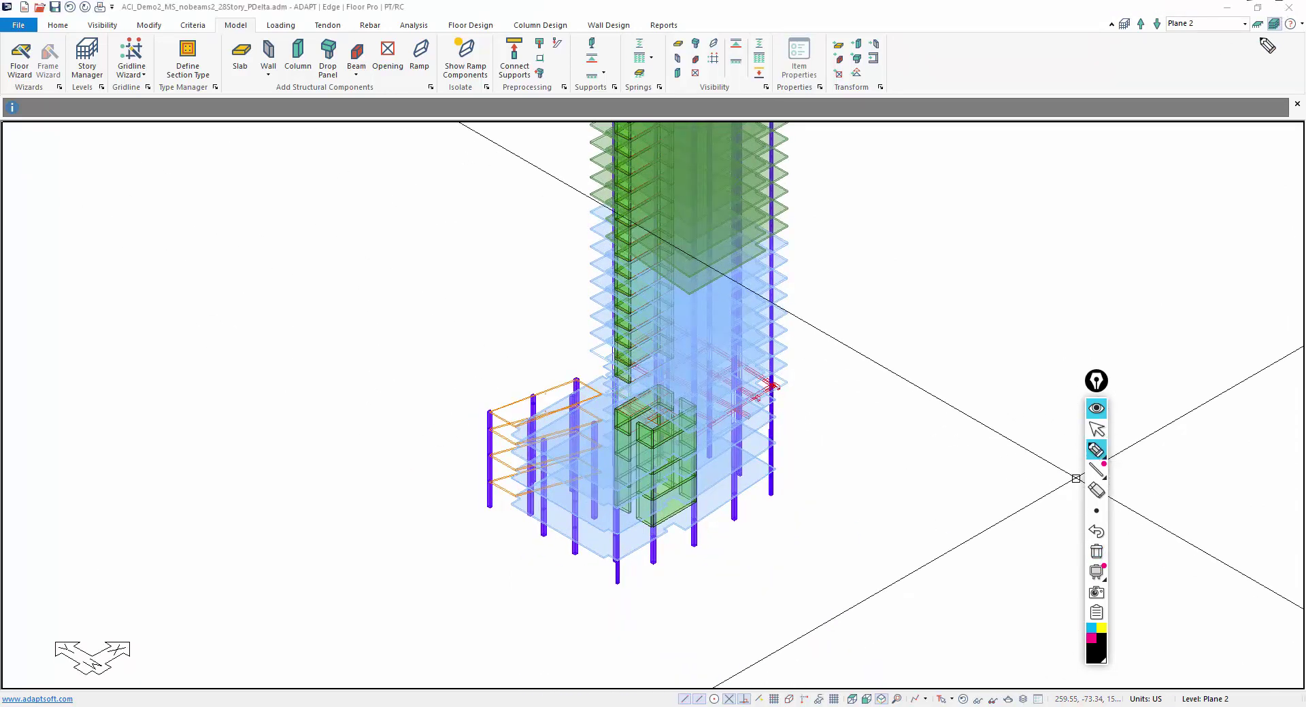
{"action": "left_click_drag", "start_coordinate": [1274, 30], "coordinate": [1281, 114]}
{"action": "mouse_move", "coordinate": [1262, 157]}
{"action": "left_mouse_down"}
{"action": "mouse_move", "coordinate": [1266, 137]}
{"action": "mouse_move", "coordinate": [1284, 155]}
{"action": "left_mouse_up"}
{"action": "left_click_drag", "start_coordinate": [1291, 133], "coordinate": [1304, 147]}
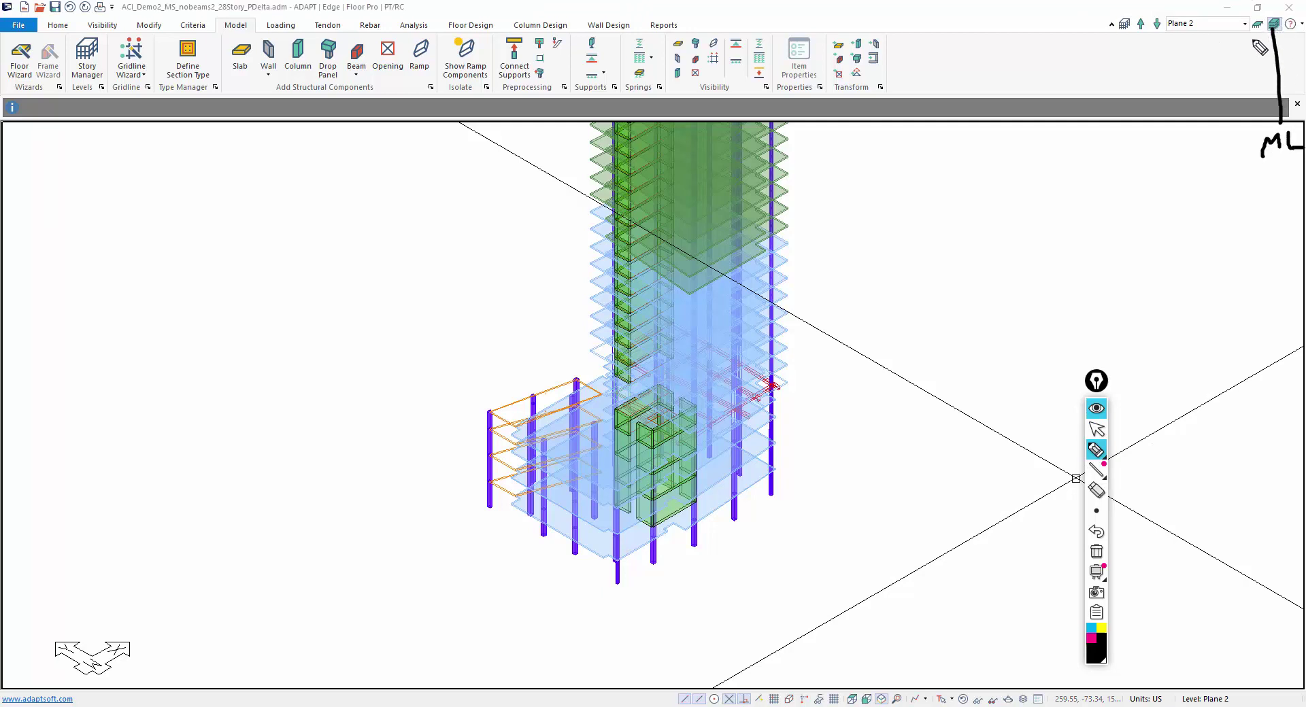
{"action": "mouse_move", "coordinate": [1257, 30]}
{"action": "left_mouse_down"}
{"action": "mouse_move", "coordinate": [1251, 68]}
{"action": "mouse_move", "coordinate": [1204, 128]}
{"action": "mouse_move", "coordinate": [1214, 159]}
{"action": "left_mouse_up"}
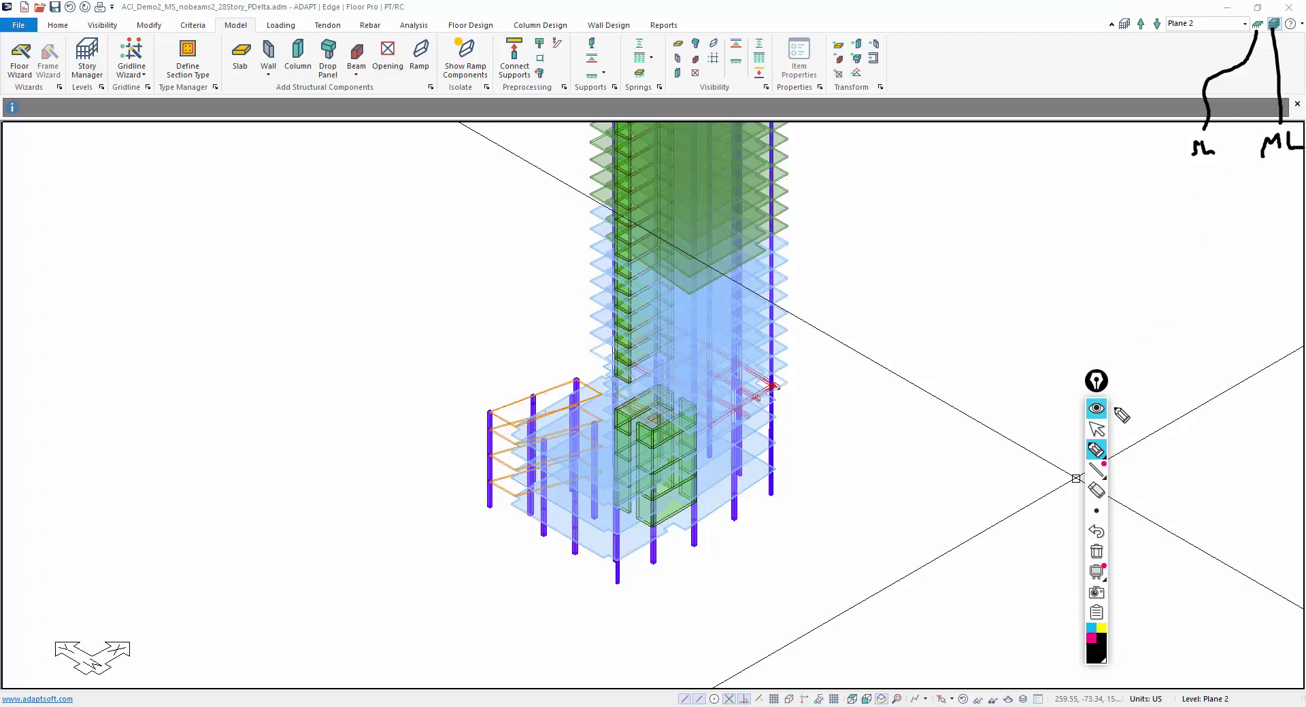
{"action": "left_click", "coordinate": [1097, 428]}
{"action": "left_click", "coordinate": [1097, 552]}
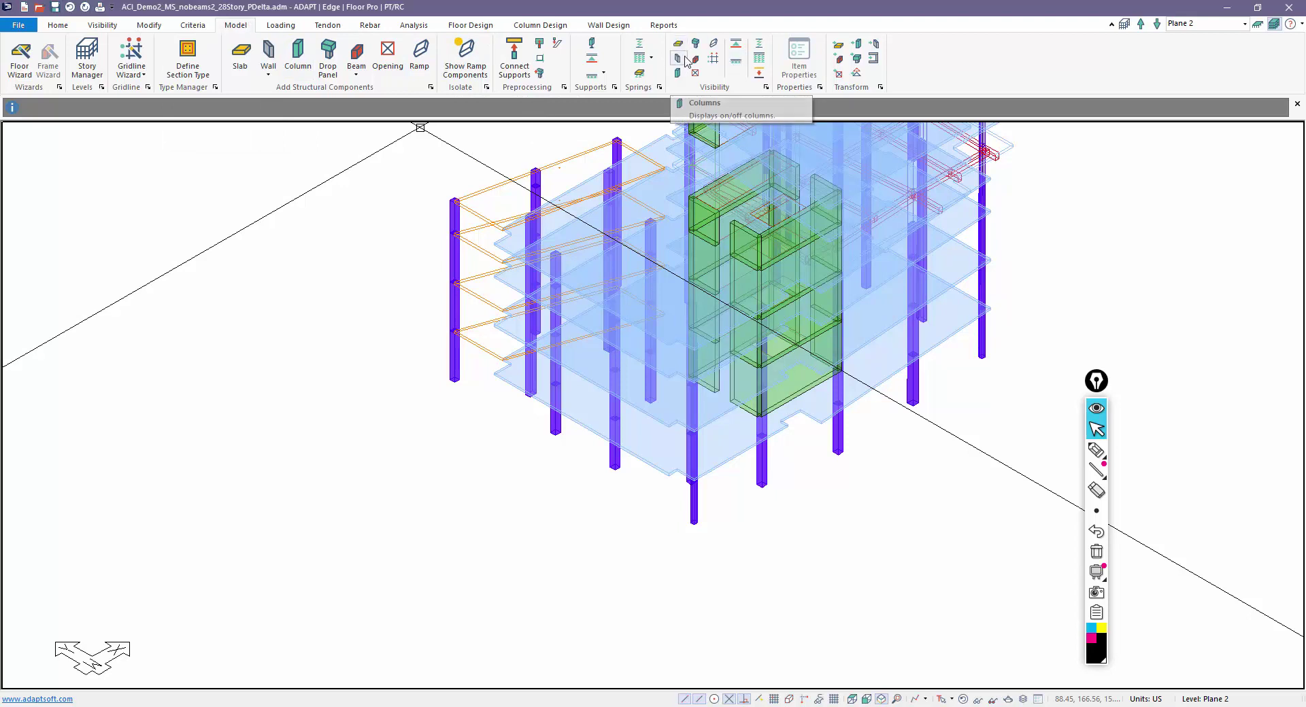
Step: Hide the slab regions and the orange-outlined components between the podium columns
{"action": "left_click", "coordinate": [681, 45]}
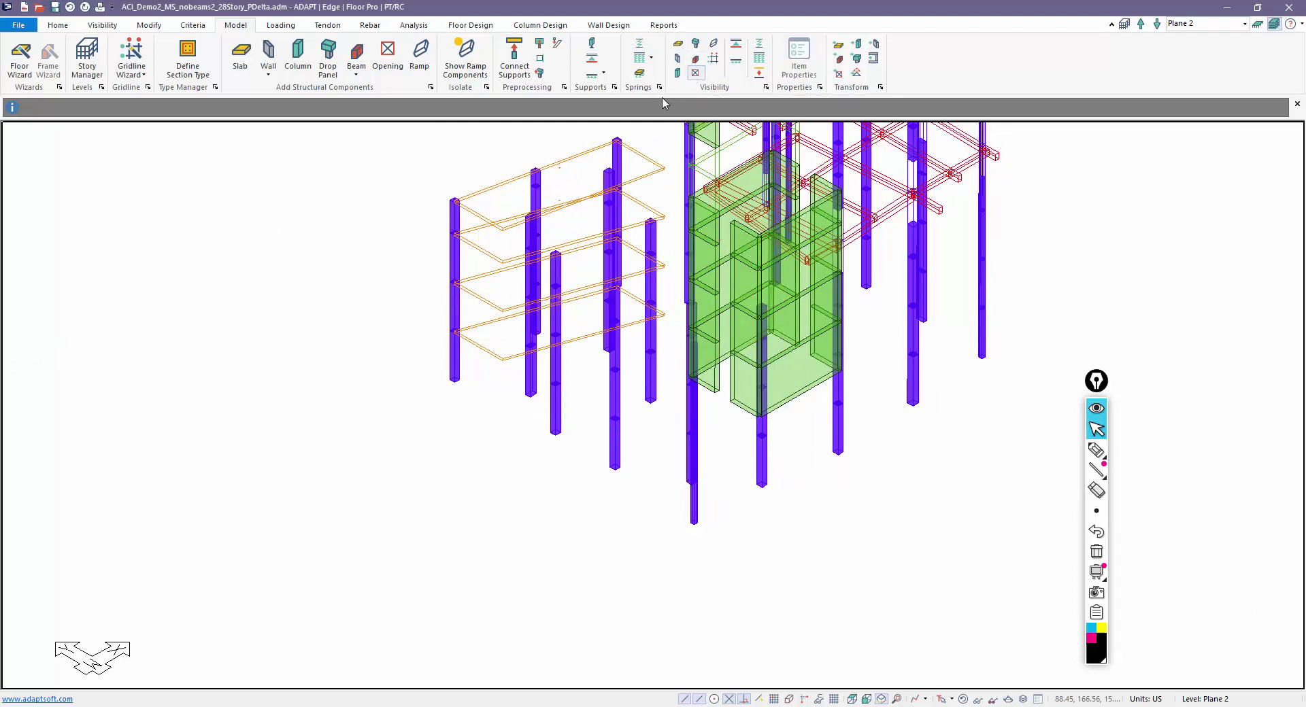
{"action": "middle_click_drag", "start_coordinate": [358, 183], "coordinate": [336, 238]}
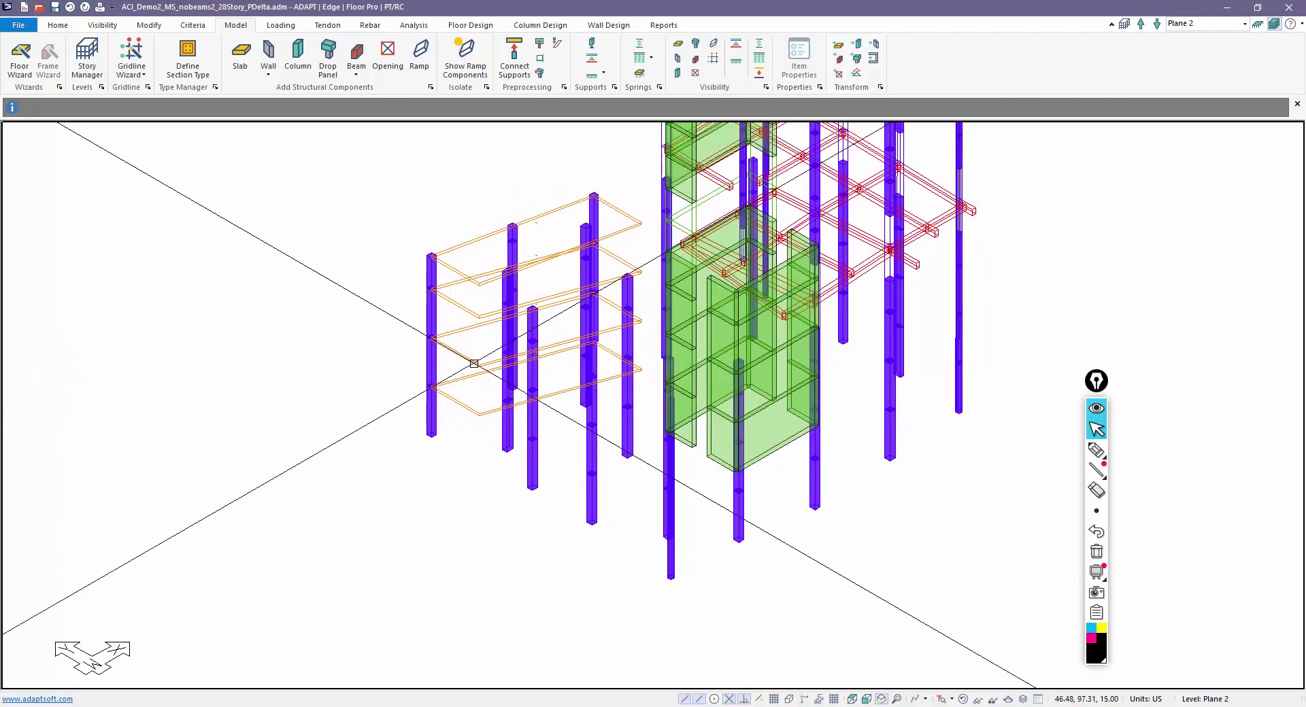
{"action": "left_click", "coordinate": [472, 215]}
{"action": "left_click", "coordinate": [104, 26]}
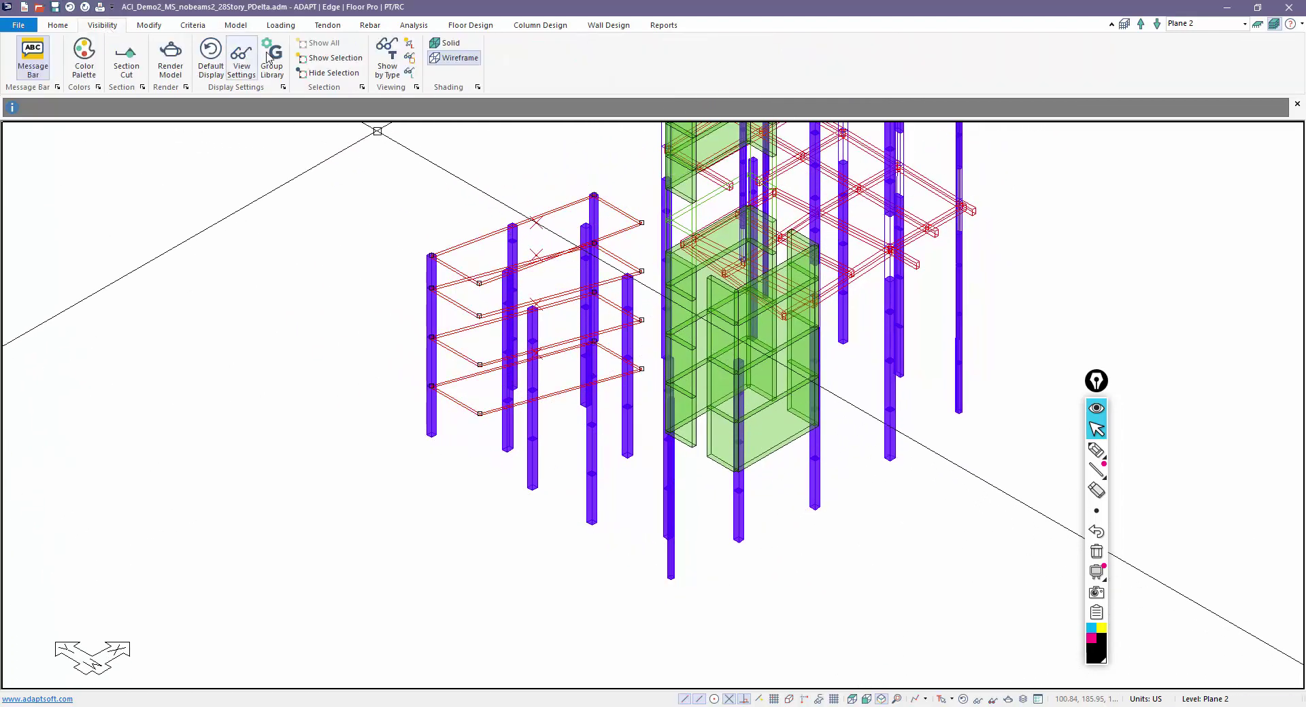
{"action": "left_click", "coordinate": [332, 73]}
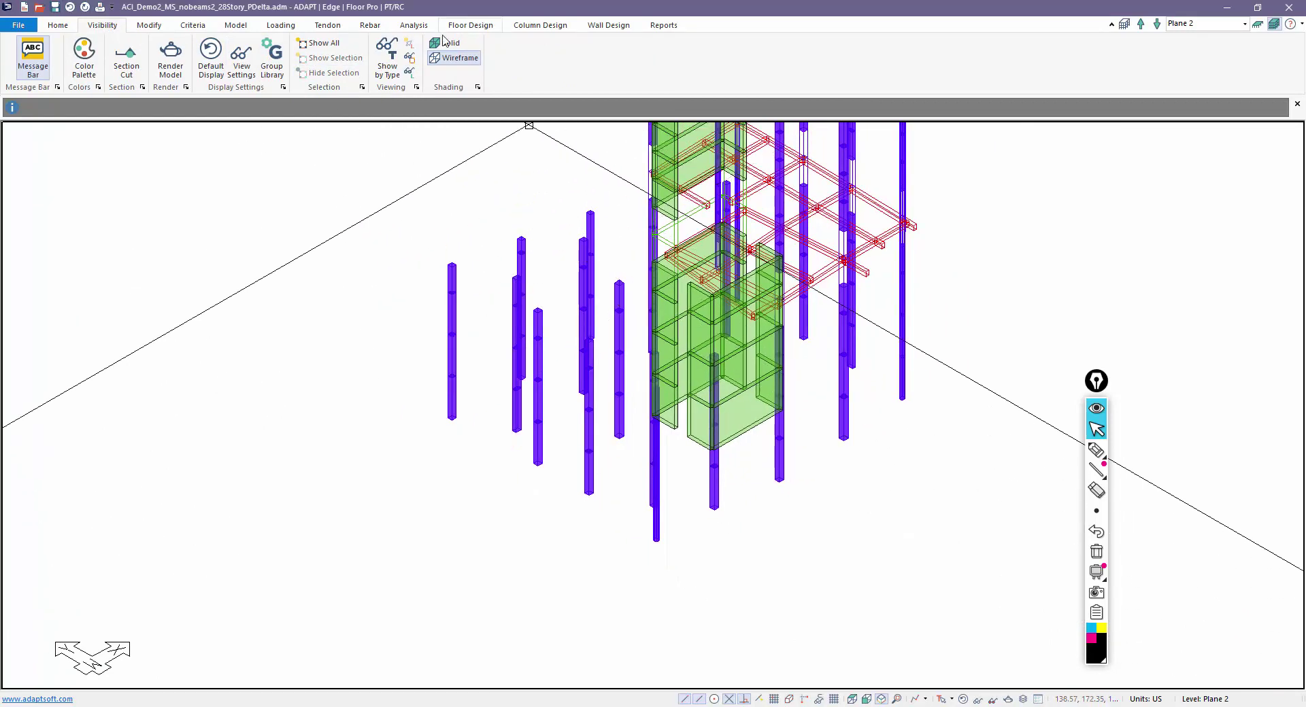
Step: Hide the beams and switch the model's shading to Solid
{"action": "left_click", "coordinate": [236, 25]}
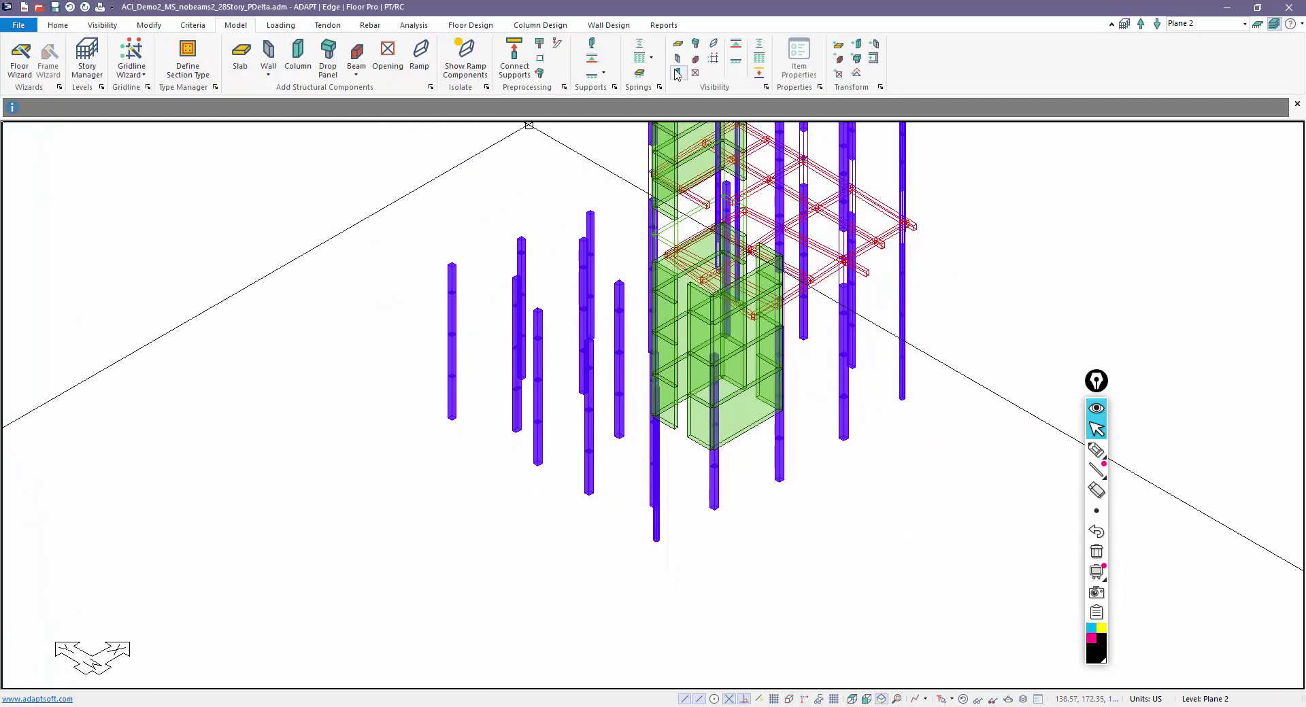
{"action": "left_click", "coordinate": [695, 60]}
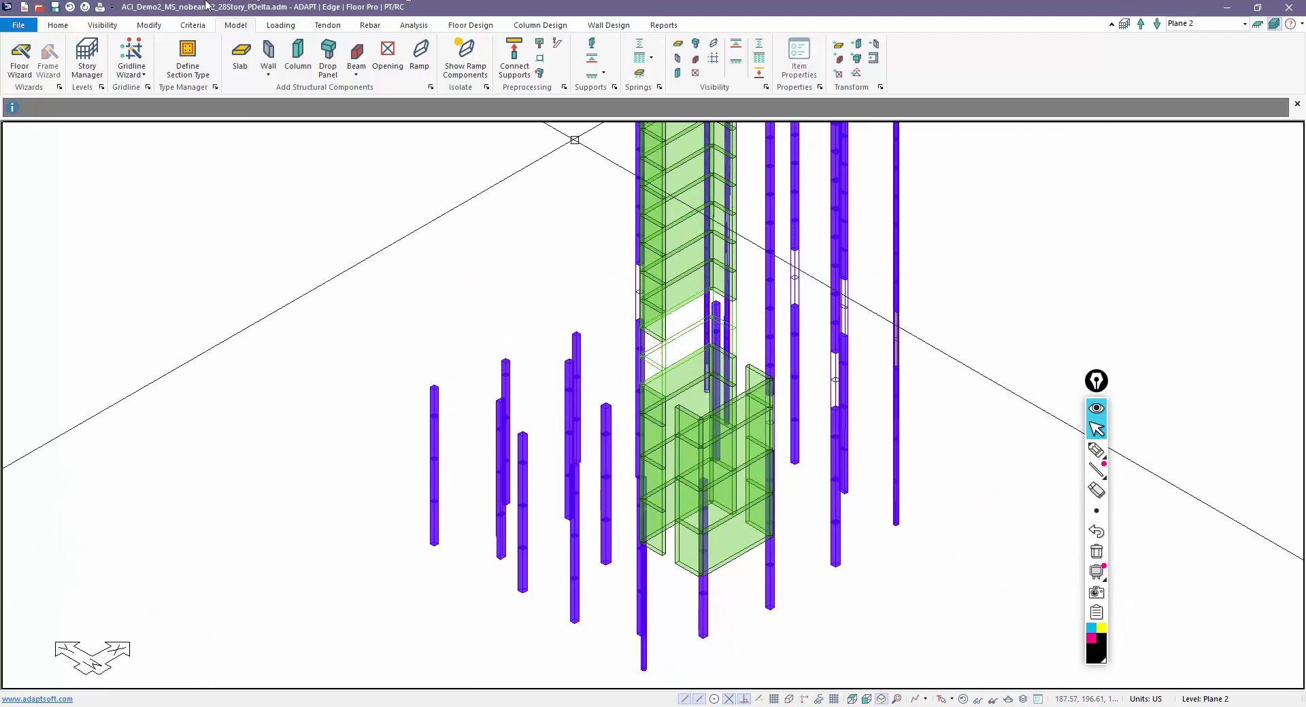
{"action": "left_click", "coordinate": [102, 25]}
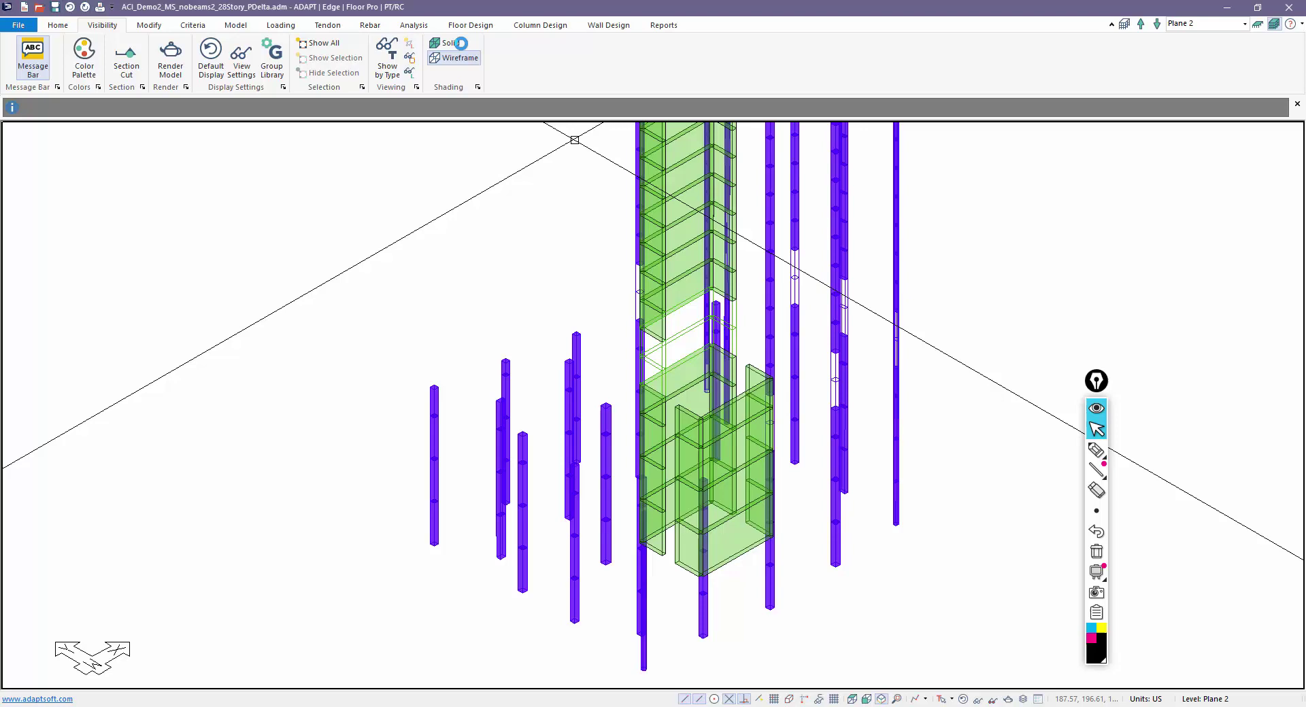
{"action": "left_click", "coordinate": [458, 47]}
{"action": "middle_click_drag", "start_coordinate": [510, 306], "coordinate": [647, 511]}
{"action": "scroll", "coordinate": [624, 457], "scroll_direction": "up", "scroll_amount": 3}
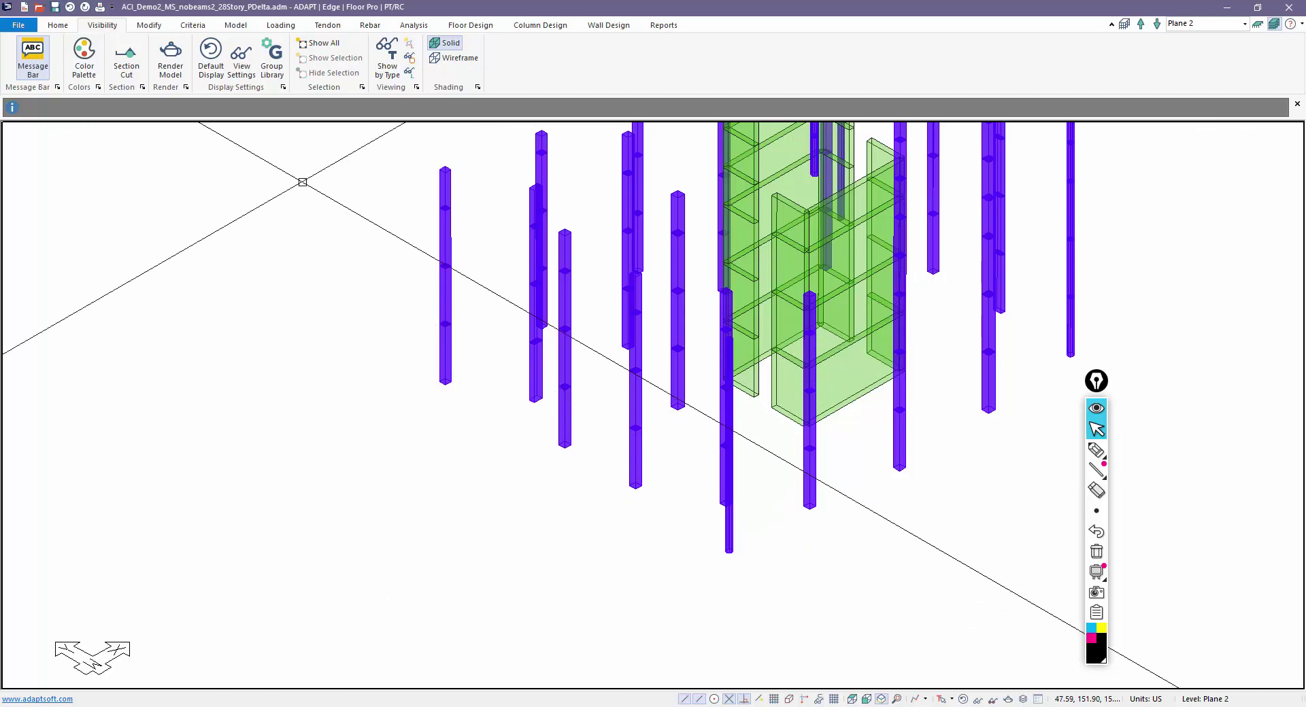
Step: Open the Analysis/Design Options criteria, circle the far-end support condition settings, and underline Single-Level and the matching single-level mode icon
{"action": "left_click", "coordinate": [194, 25]}
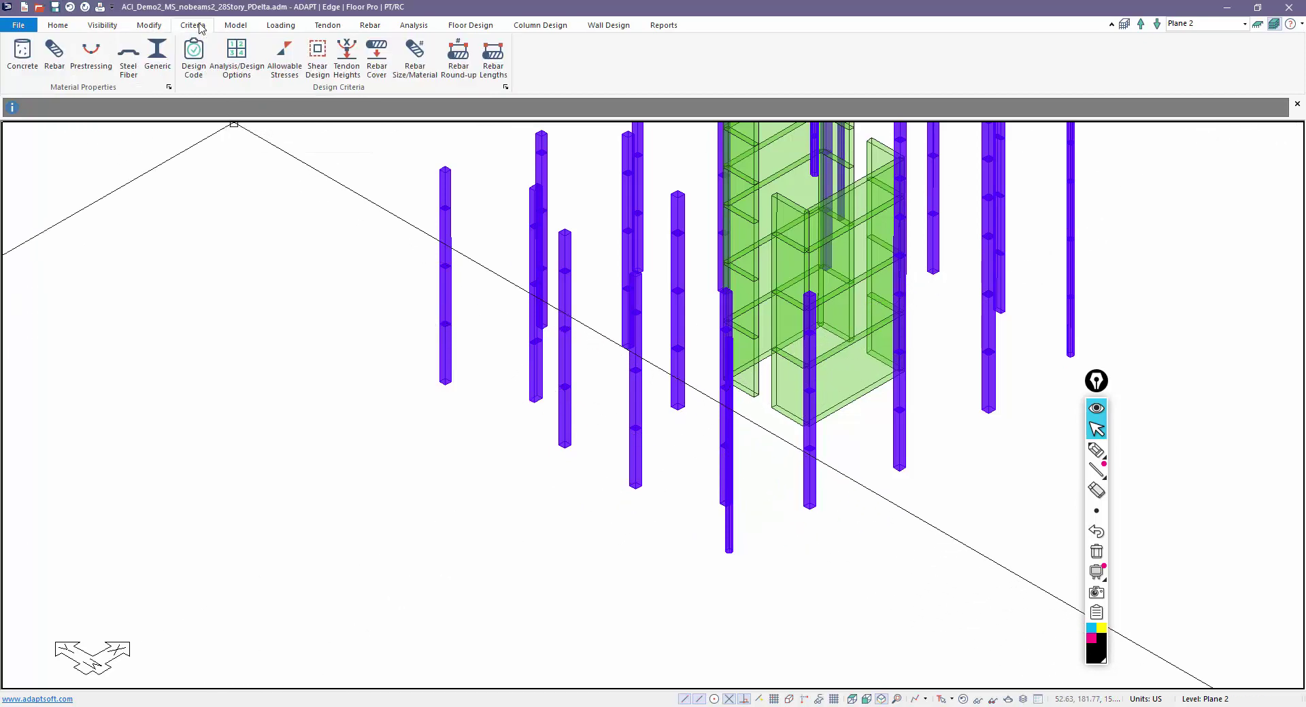
{"action": "left_click", "coordinate": [236, 53]}
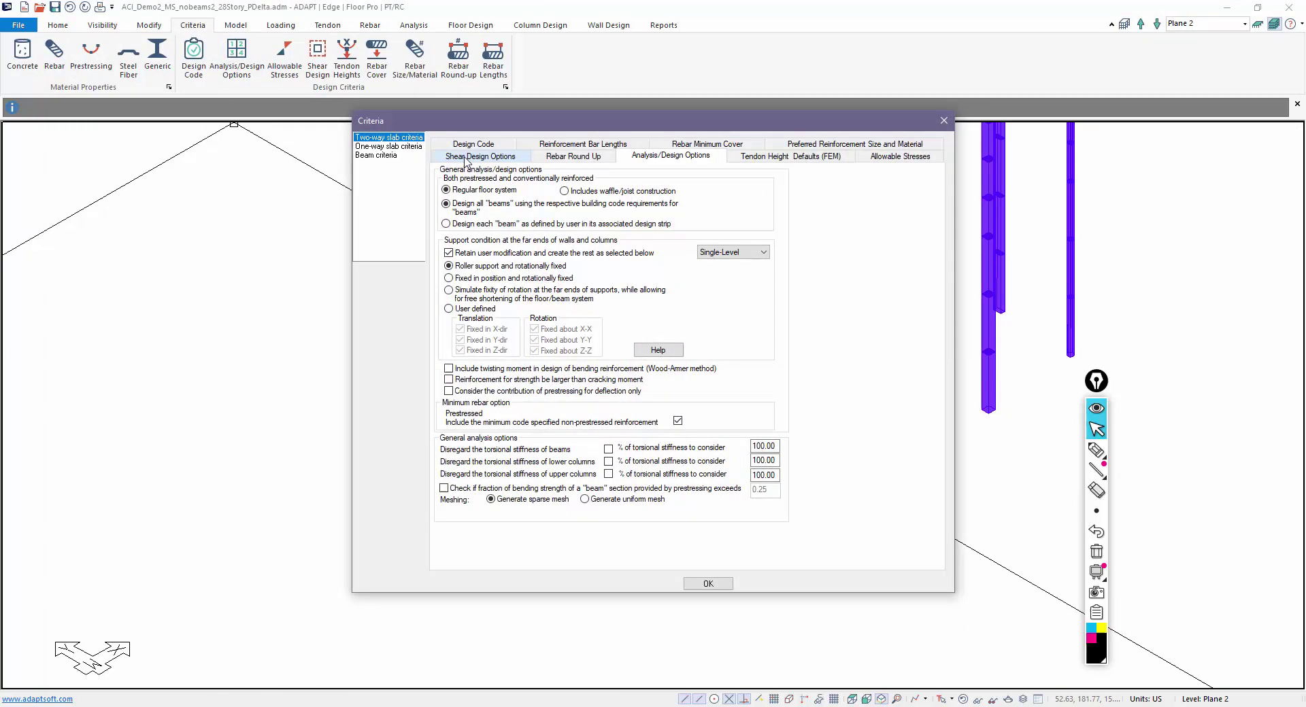
{"action": "left_click", "coordinate": [1095, 450]}
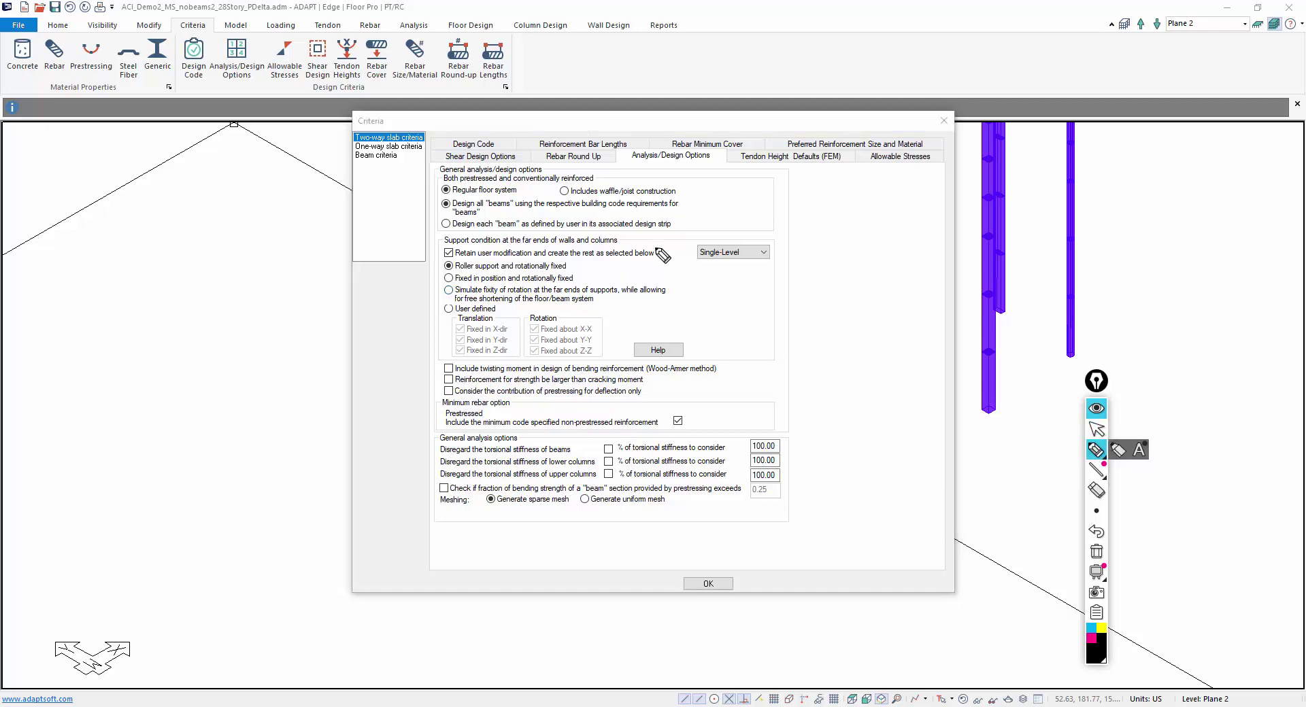
{"action": "mouse_move", "coordinate": [786, 236]}
{"action": "left_mouse_down"}
{"action": "mouse_move", "coordinate": [427, 228]}
{"action": "mouse_move", "coordinate": [418, 334]}
{"action": "mouse_move", "coordinate": [445, 367]}
{"action": "mouse_move", "coordinate": [796, 361]}
{"action": "mouse_move", "coordinate": [787, 236]}
{"action": "left_mouse_up"}
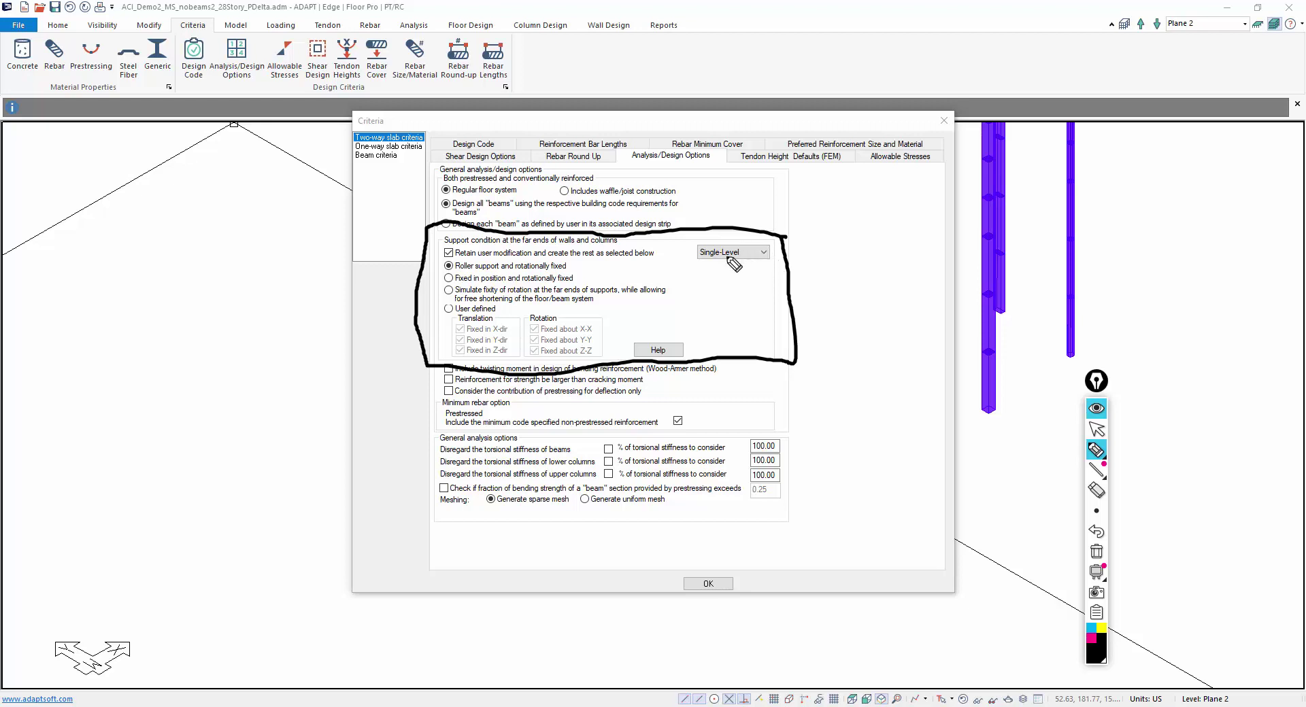
{"action": "left_click_drag", "start_coordinate": [702, 257], "coordinate": [724, 261]}
{"action": "left_click_drag", "start_coordinate": [1253, 31], "coordinate": [1263, 33]}
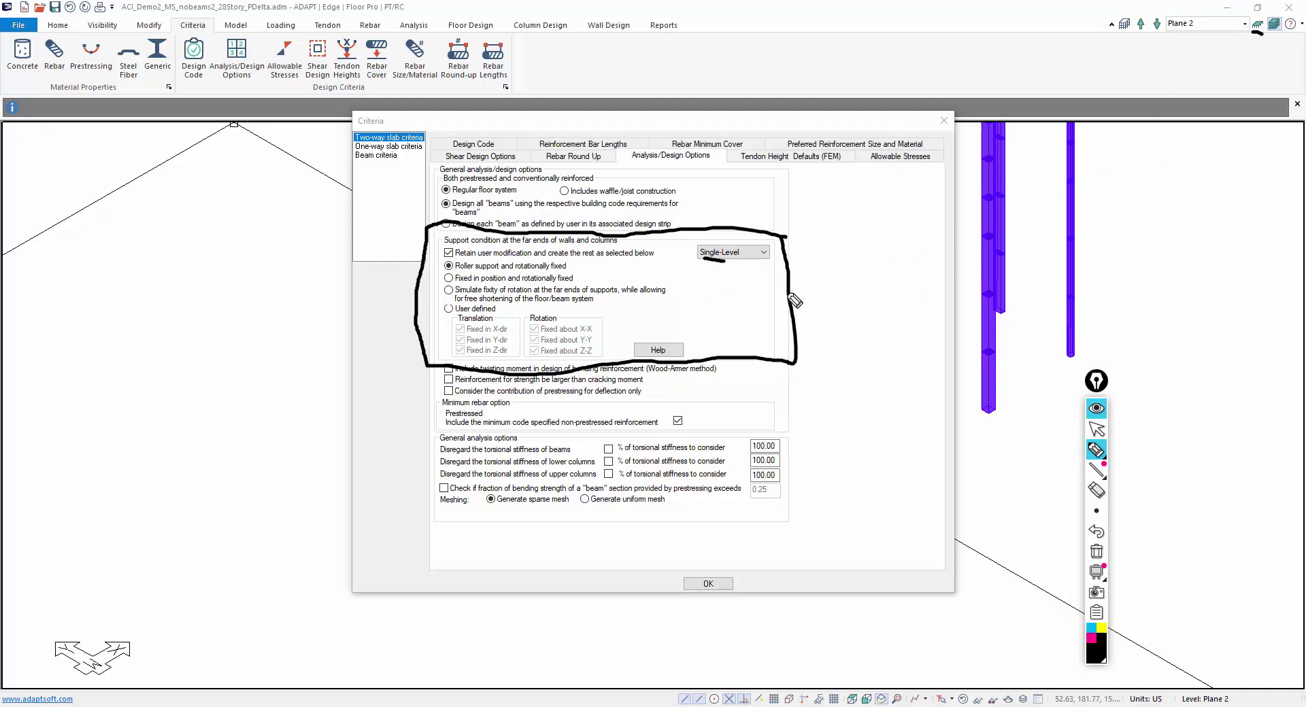
Step: Set the far-end support condition to Multi-Level and underline its "Fixed in position and rotationally fixed" option
{"action": "left_click", "coordinate": [1093, 430]}
{"action": "left_click", "coordinate": [760, 253]}
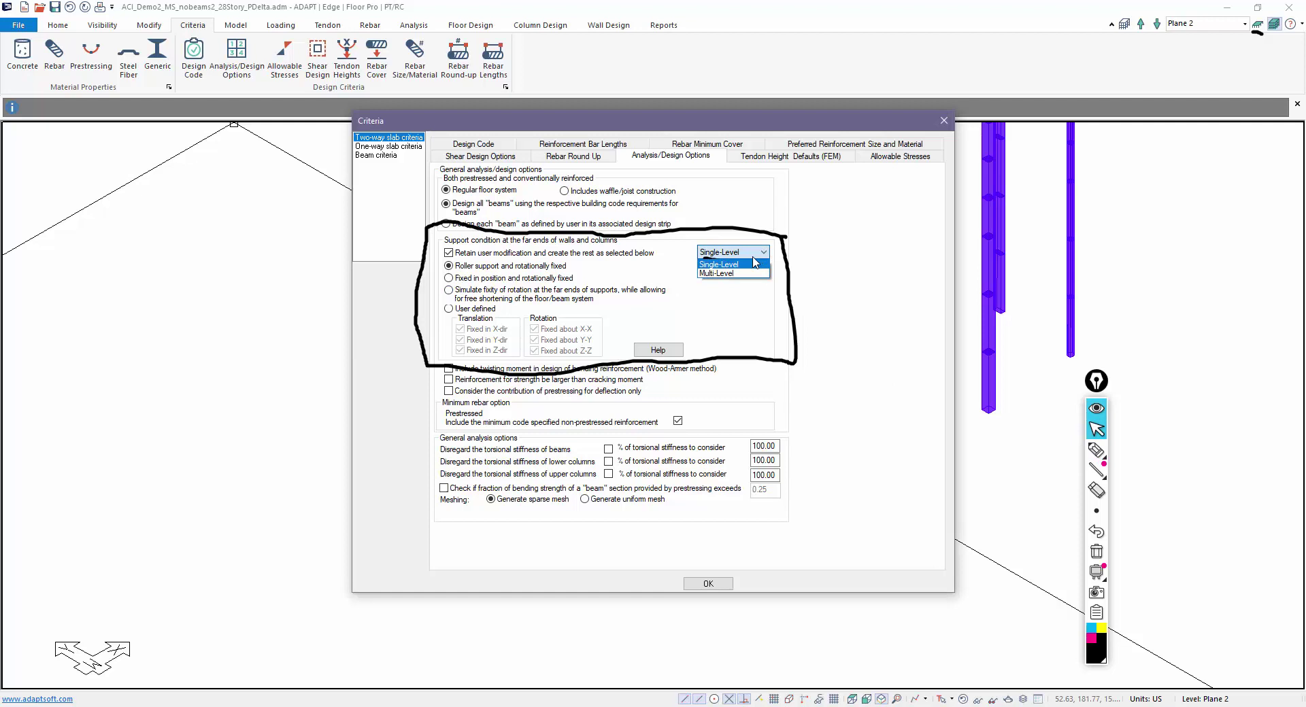
{"action": "left_click", "coordinate": [742, 270]}
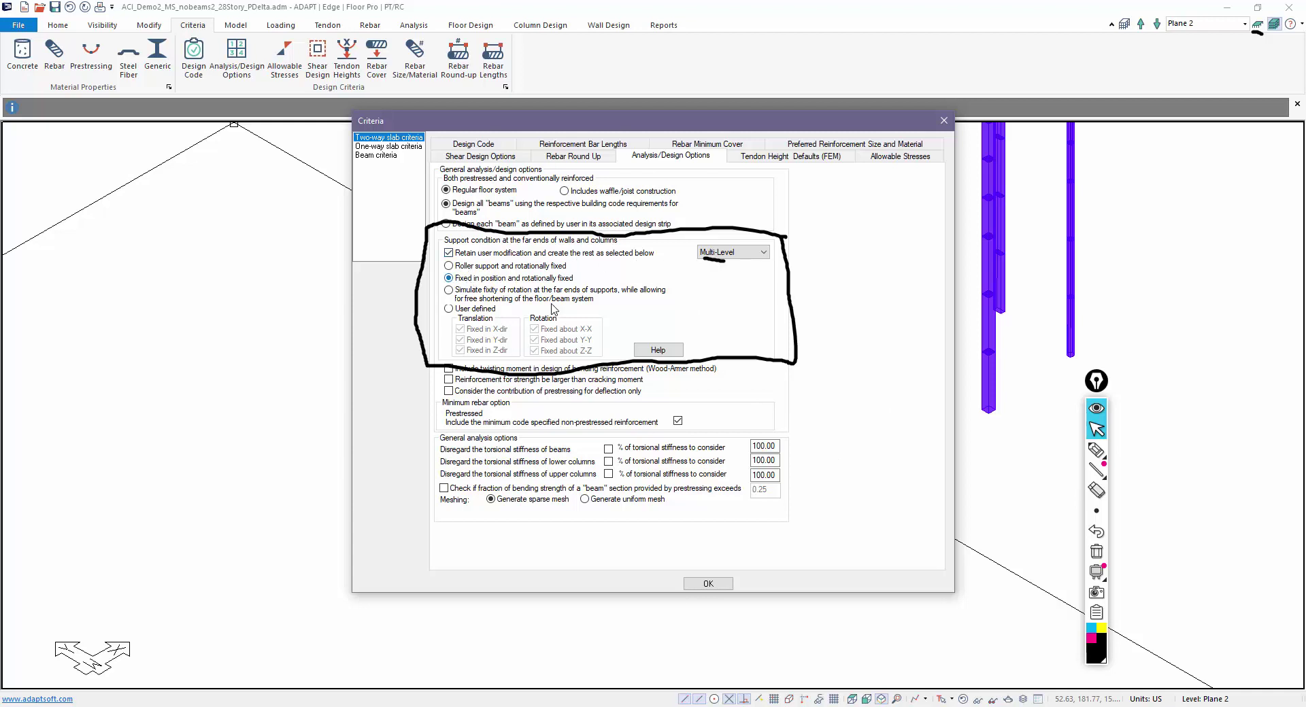
{"action": "left_click", "coordinate": [1096, 450]}
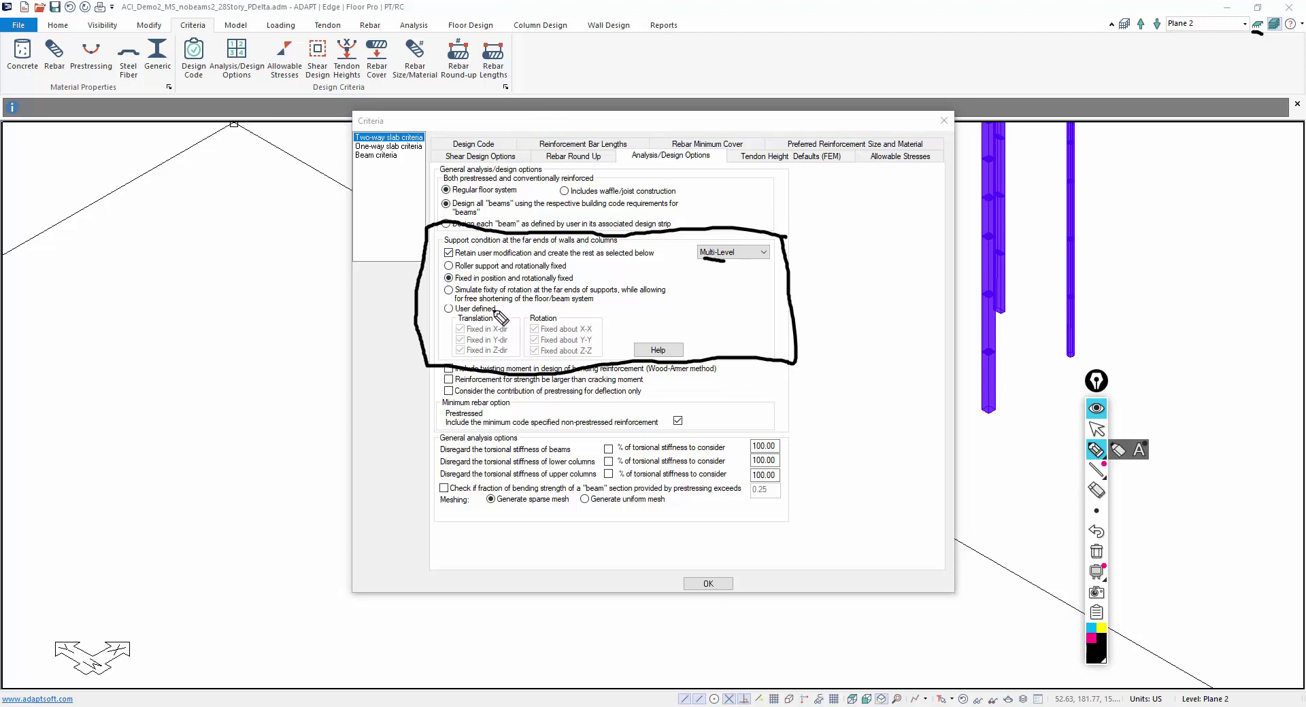
{"action": "left_click_drag", "start_coordinate": [449, 280], "coordinate": [575, 278]}
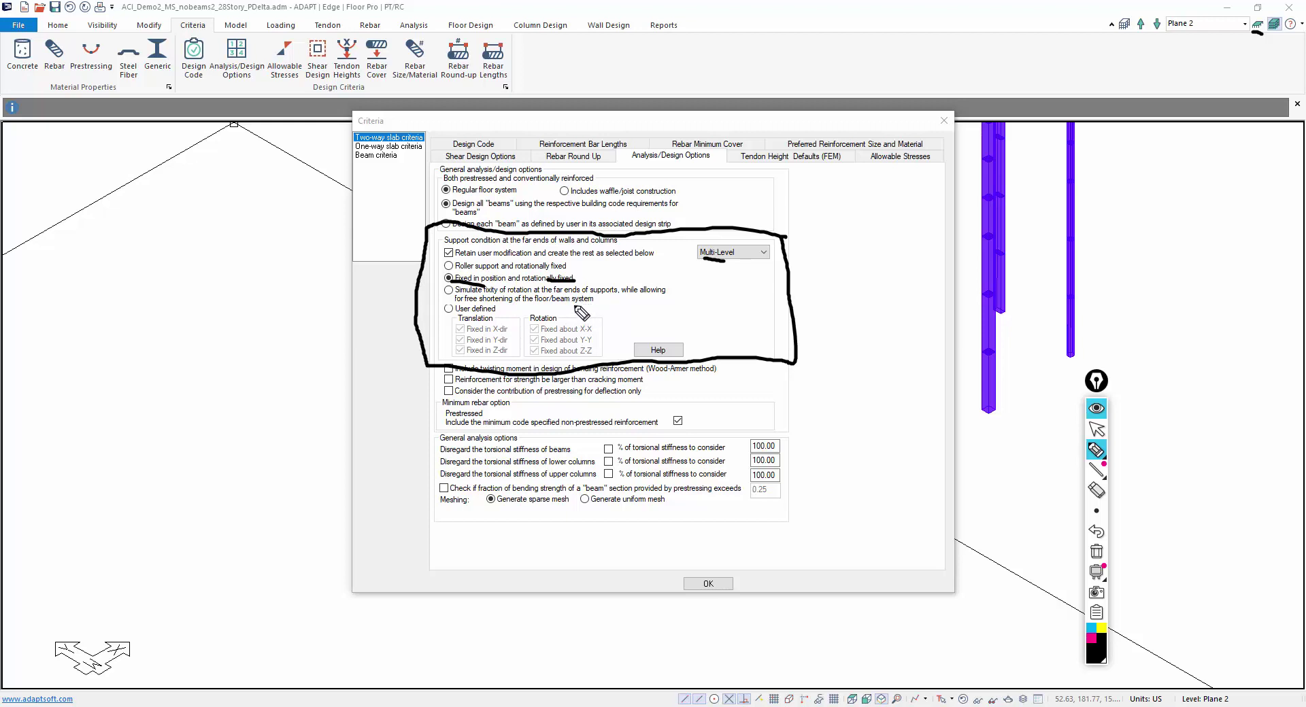
Step: Choose User defined as the Multi-Level support condition at the far ends of walls and columns
{"action": "left_click", "coordinate": [1095, 429]}
{"action": "left_click", "coordinate": [448, 308]}
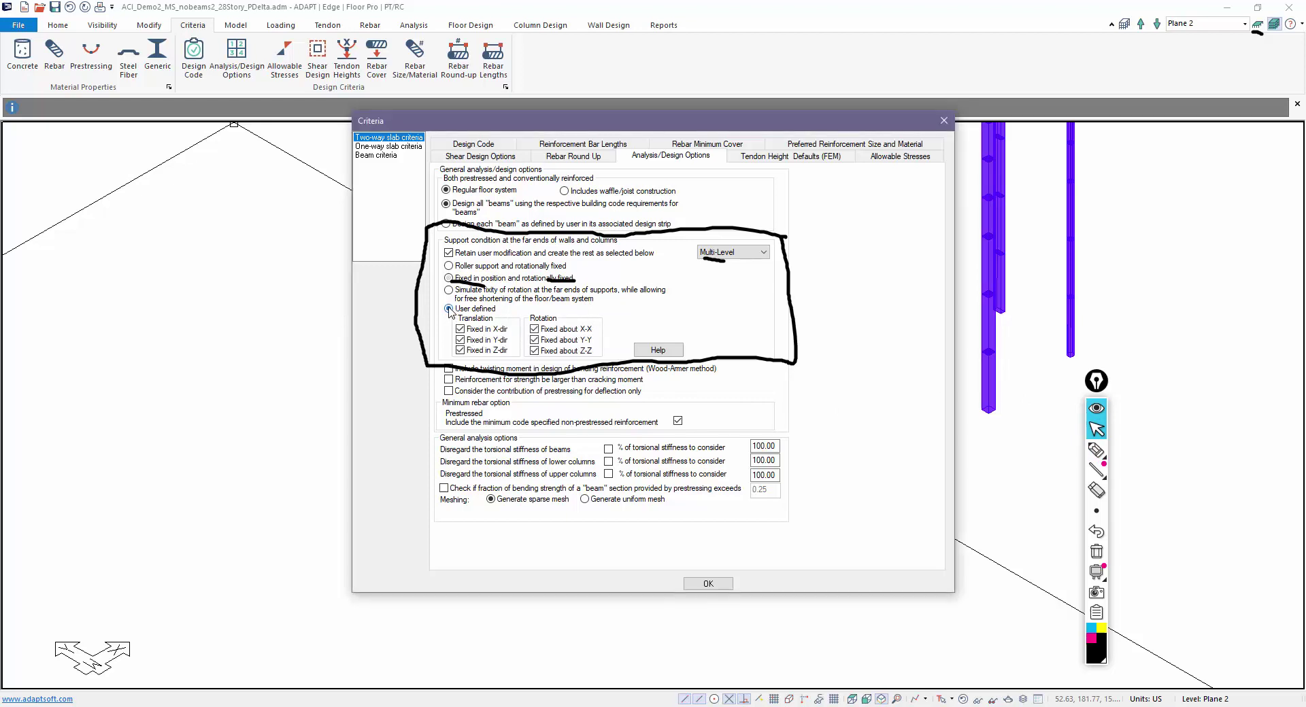
Step: Release the user-defined rotations about X-X, Y-Y and Z-Z, and reselect Fixed in position and rotationally fixed for Multi-Level
{"action": "left_click", "coordinate": [534, 340]}
{"action": "left_click", "coordinate": [534, 329]}
{"action": "left_click", "coordinate": [535, 350]}
{"action": "left_click", "coordinate": [448, 279]}
{"action": "left_click", "coordinate": [1097, 552]}
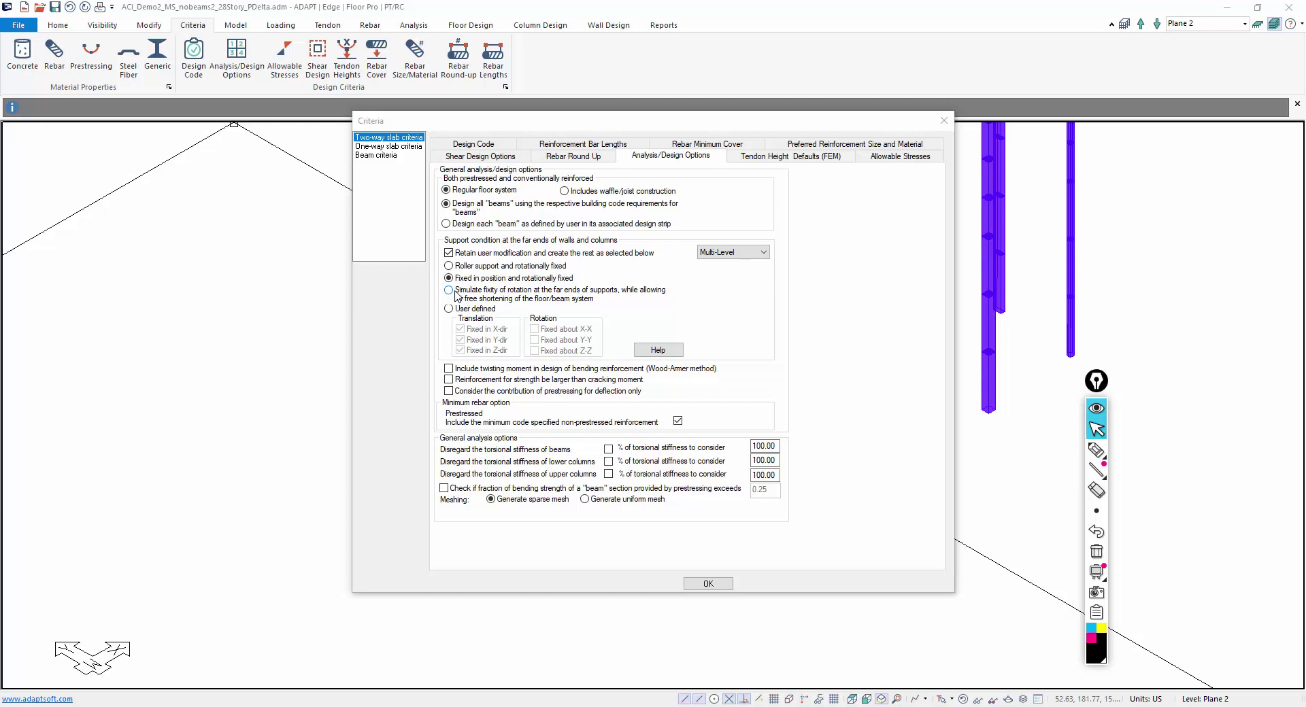
Step: Switch the far-end support condition of walls and columns to Single-Level and accept the criteria
{"action": "left_click", "coordinate": [722, 253]}
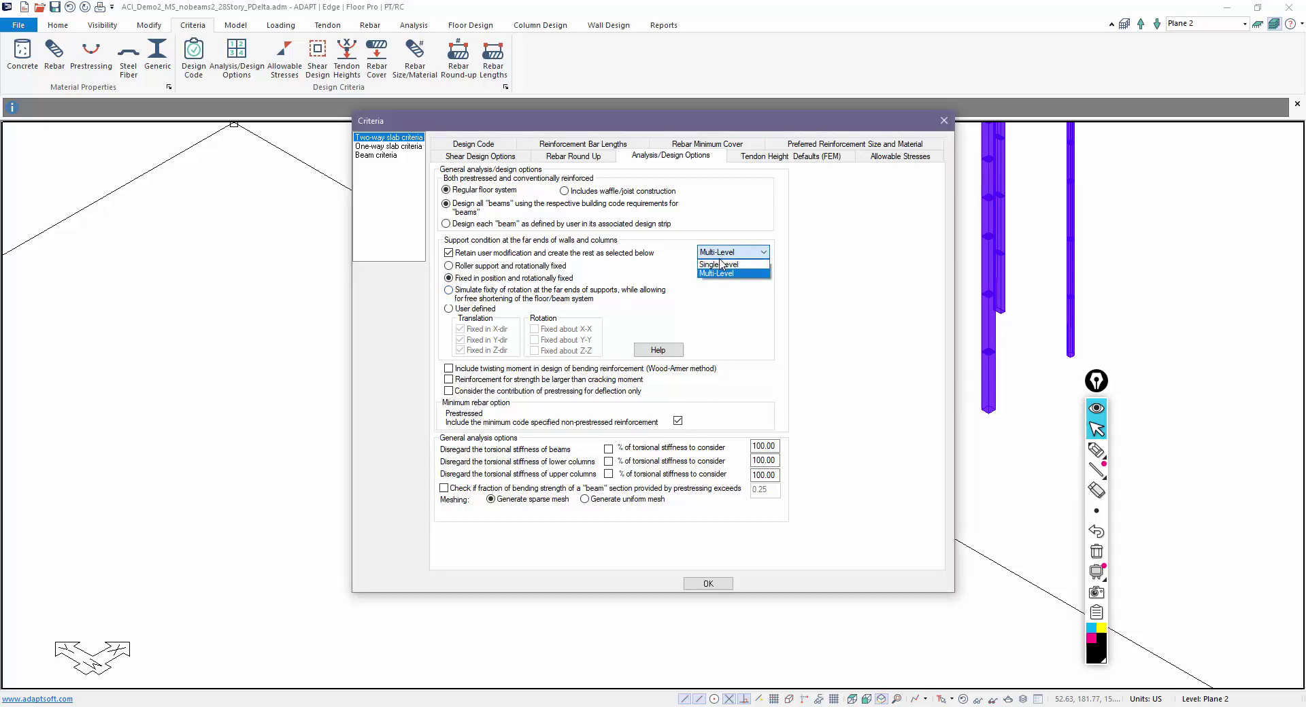
{"action": "left_click", "coordinate": [721, 272]}
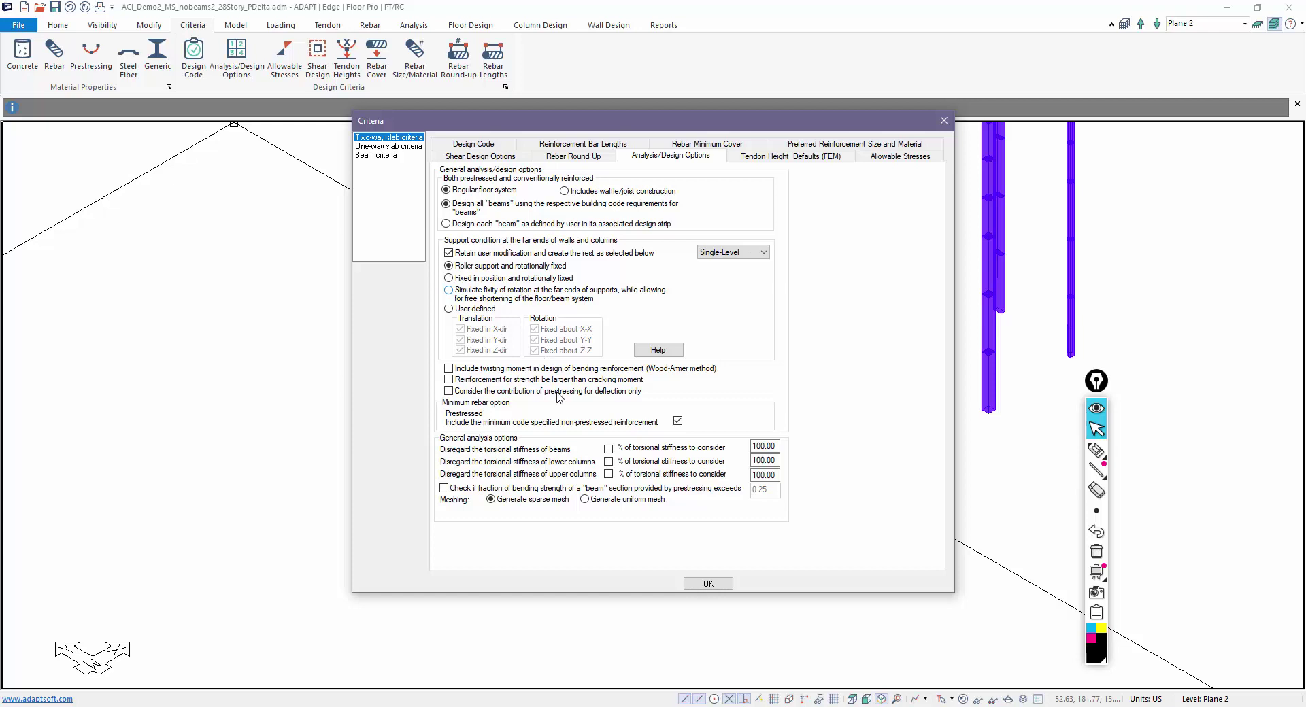
{"action": "left_click", "coordinate": [705, 583]}
{"action": "left_click", "coordinate": [708, 584]}
Step: Display the line and point supports at the lower levels of the walls and columns
{"action": "middle_click_drag", "start_coordinate": [664, 605], "coordinate": [589, 556]}
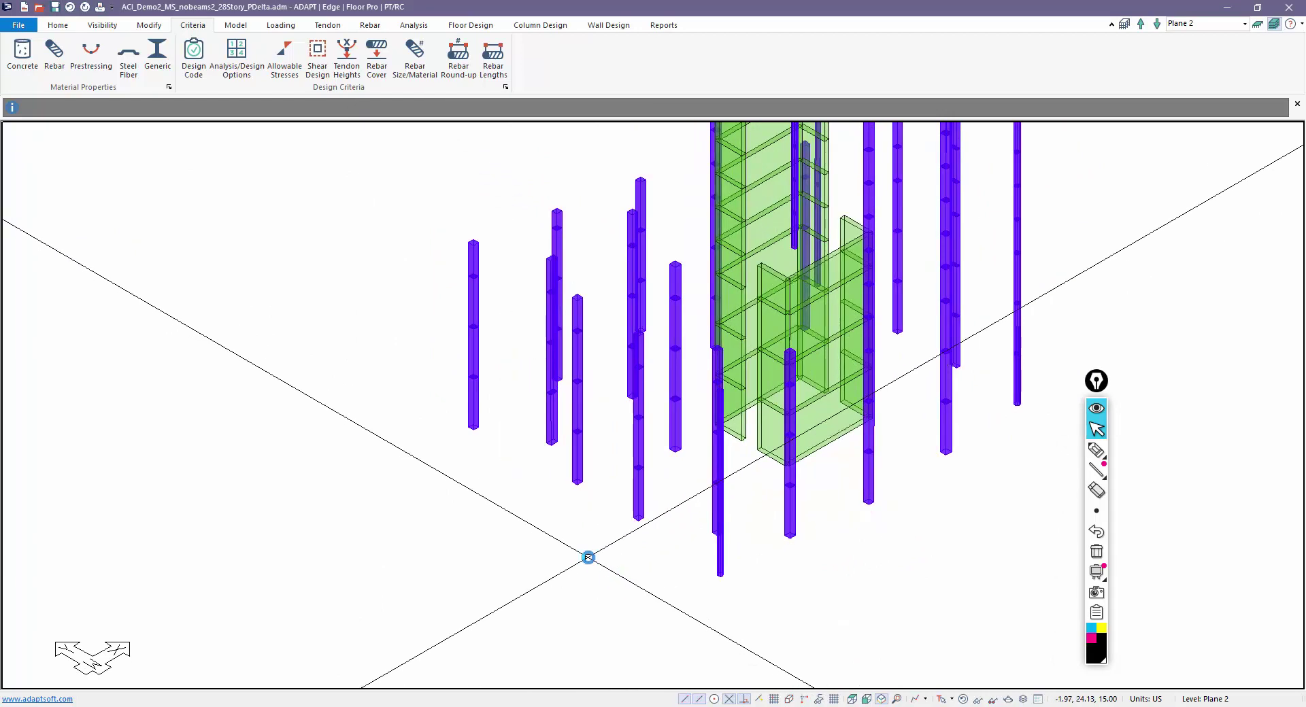
{"action": "scroll", "coordinate": [589, 556], "scroll_direction": "up", "scroll_amount": 3}
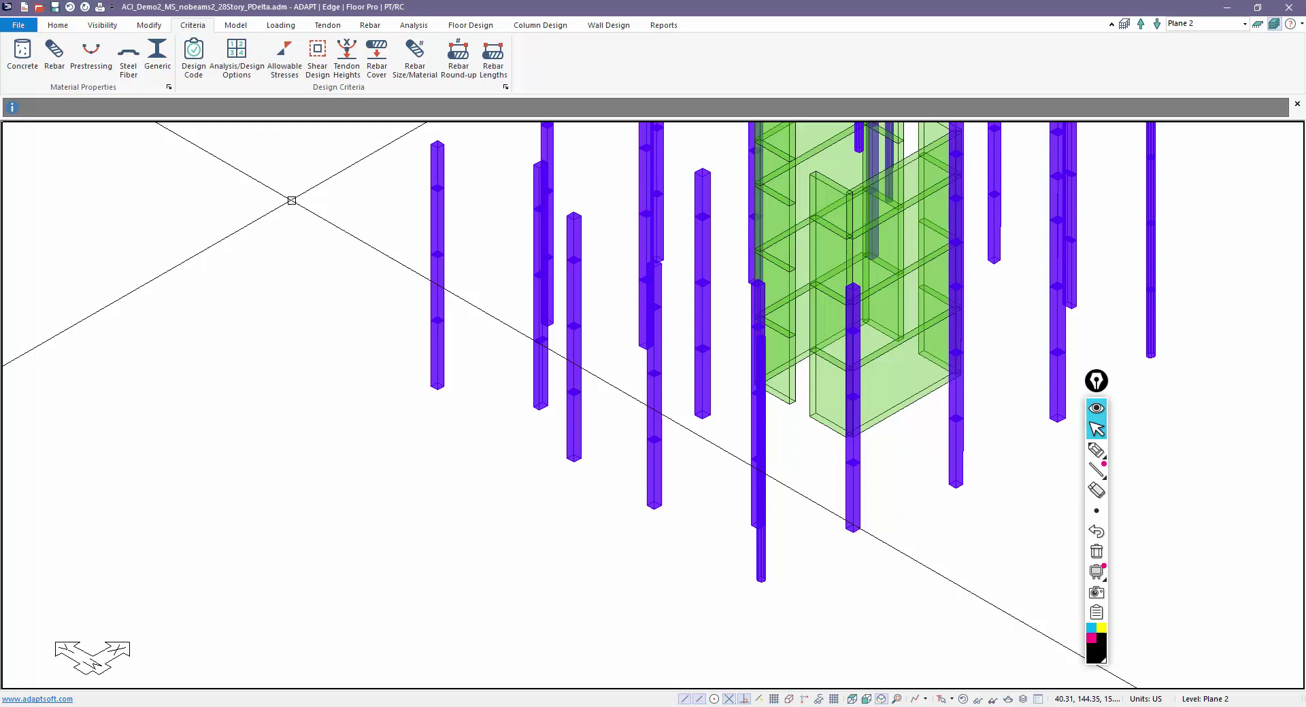
{"action": "left_click", "coordinate": [235, 25]}
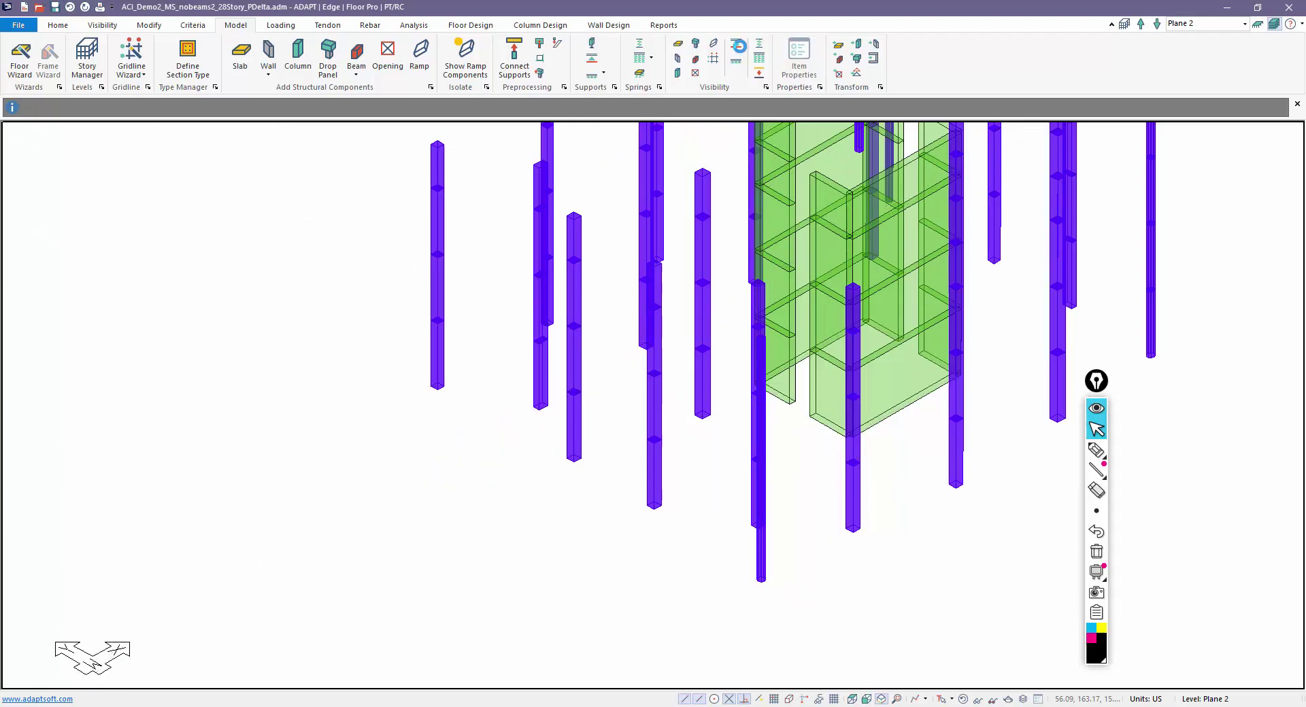
{"action": "scroll", "coordinate": [740, 57], "scroll_direction": "up", "scroll_amount": 1}
{"action": "scroll", "coordinate": [578, 510], "scroll_direction": "up", "scroll_amount": 4}
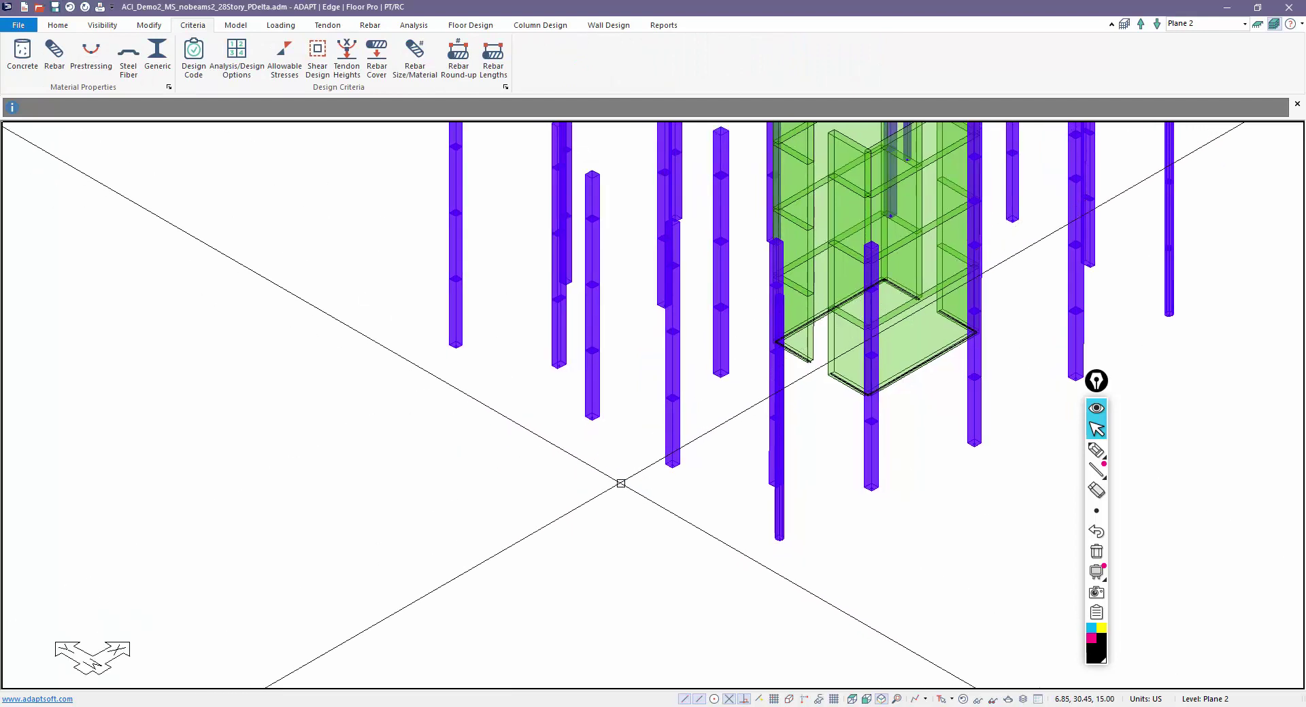
Step: Examine the degree-of-freedom settings of the line support beneath the core wall's base
{"action": "scroll", "coordinate": [804, 468], "scroll_direction": "up", "scroll_amount": 6}
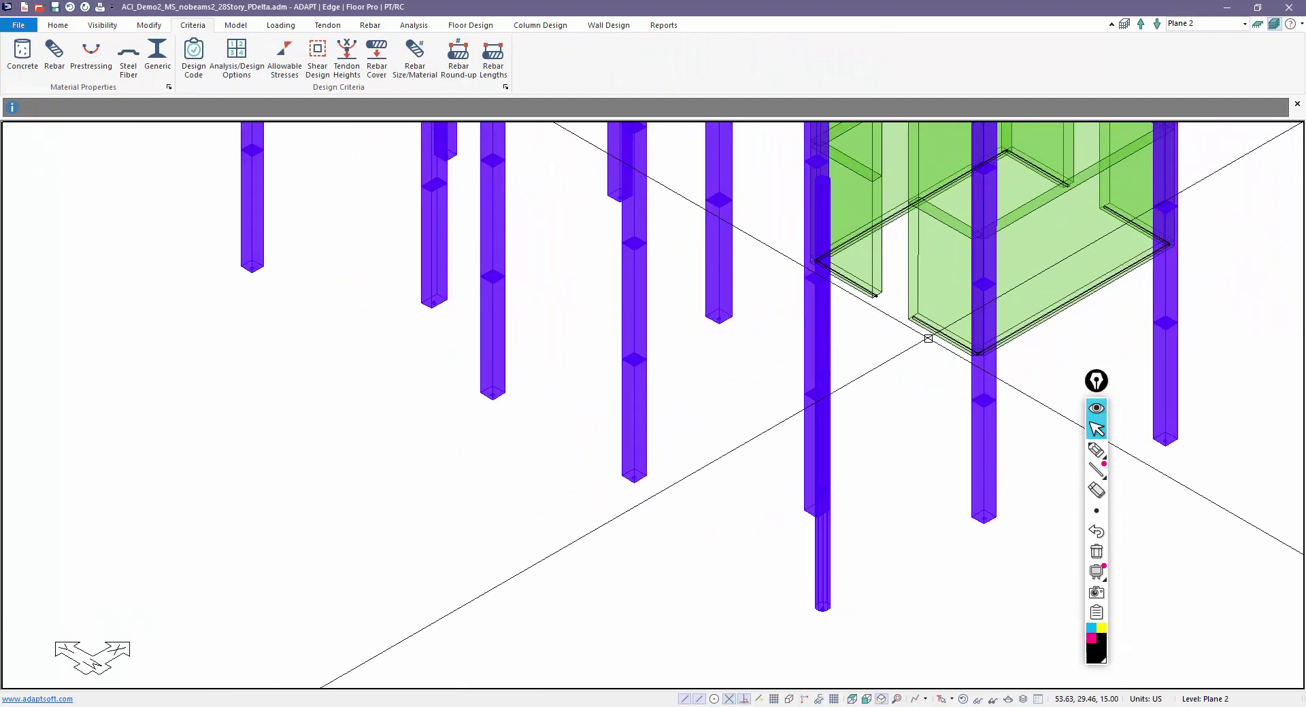
{"action": "scroll", "coordinate": [881, 313], "scroll_direction": "up", "scroll_amount": 1}
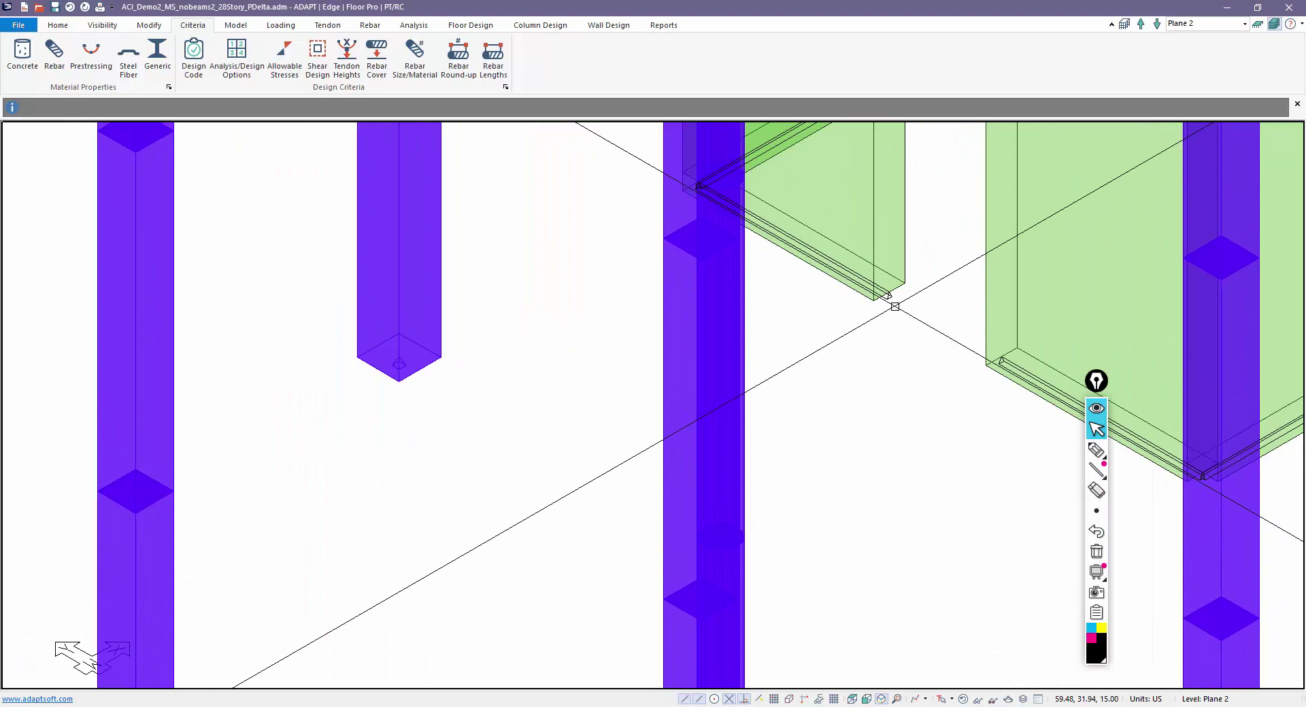
{"action": "double_click", "coordinate": [887, 295]}
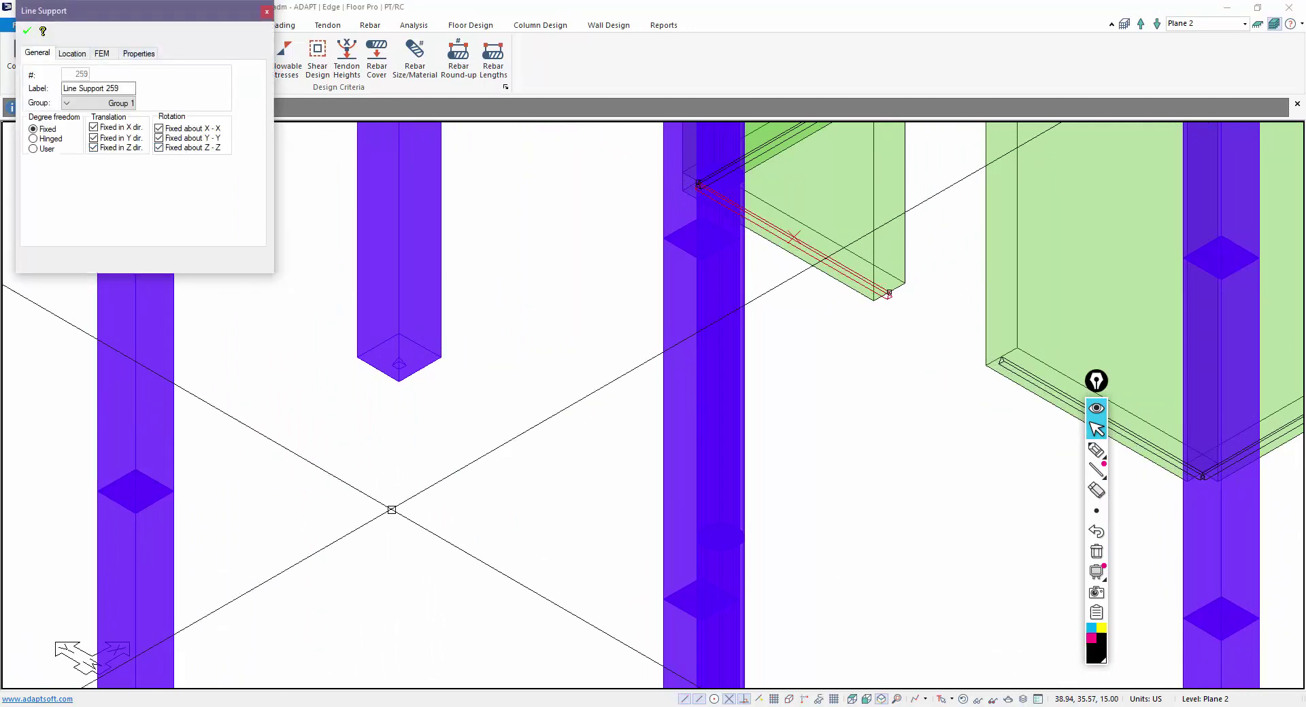
{"action": "left_click", "coordinate": [443, 556]}
Step: Examine the degree-of-freedom settings of the point support at the base of a nearby column
{"action": "scroll", "coordinate": [452, 547], "scroll_direction": "down", "scroll_amount": 4}
{"action": "scroll", "coordinate": [490, 529], "scroll_direction": "up", "scroll_amount": 4}
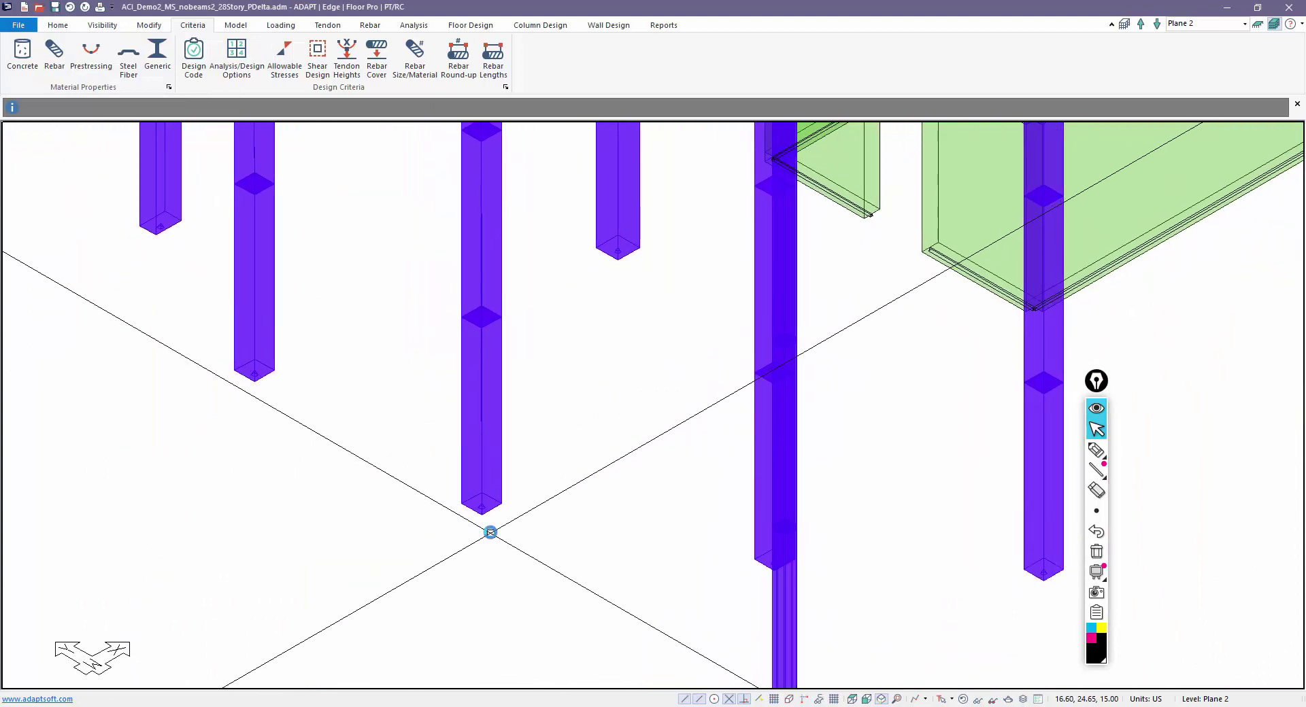
{"action": "scroll", "coordinate": [479, 525], "scroll_direction": "up", "scroll_amount": 4}
{"action": "double_click", "coordinate": [476, 468]}
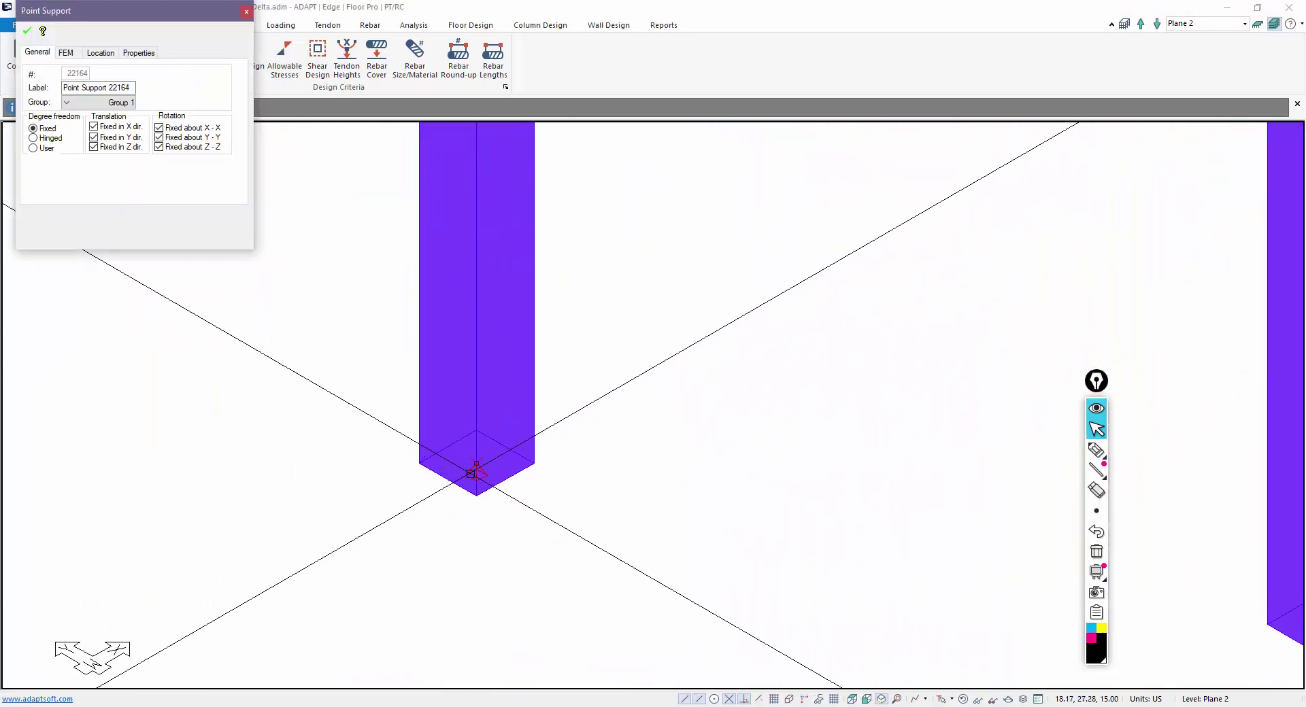
{"action": "scroll", "coordinate": [259, 126], "scroll_direction": "down", "scroll_amount": 2}
{"action": "left_click", "coordinate": [355, 502]}
{"action": "scroll", "coordinate": [368, 513], "scroll_direction": "down", "scroll_amount": 3}
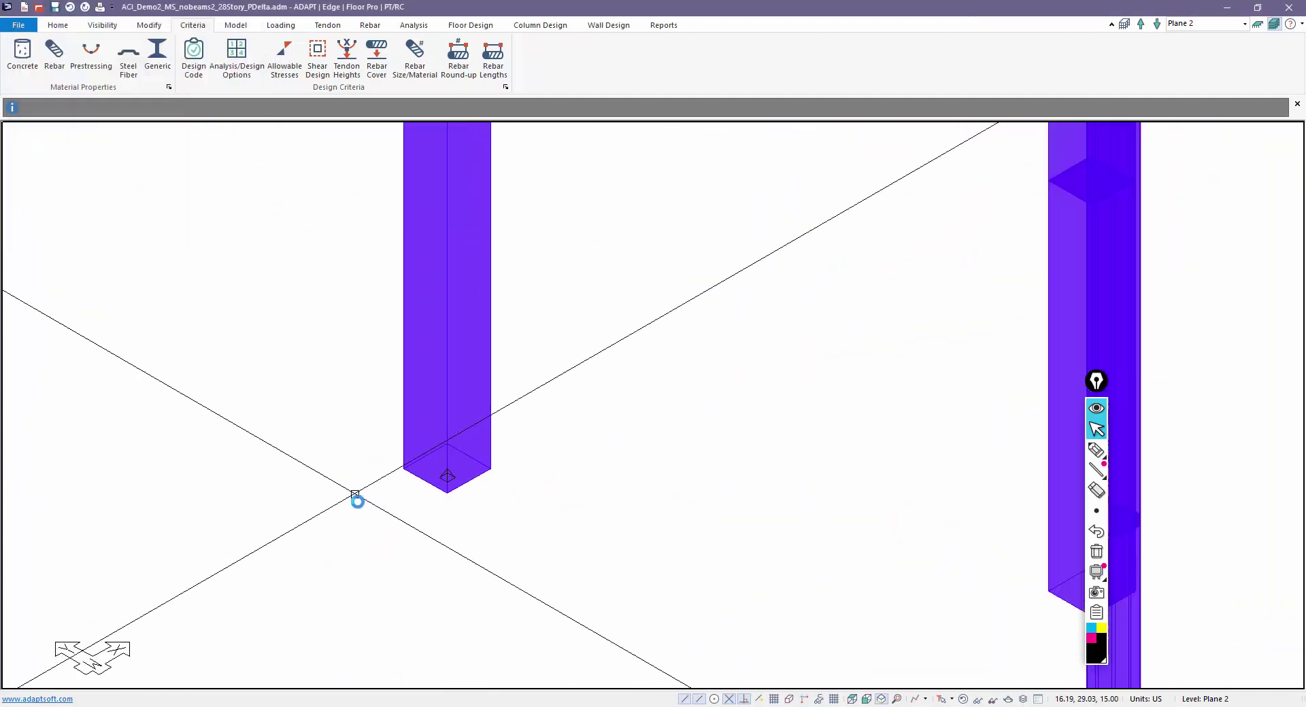
Step: Examine the translation and rotation fixity of a line support at an intermediate level of the core wall
{"action": "scroll", "coordinate": [370, 515], "scroll_direction": "down", "scroll_amount": 6}
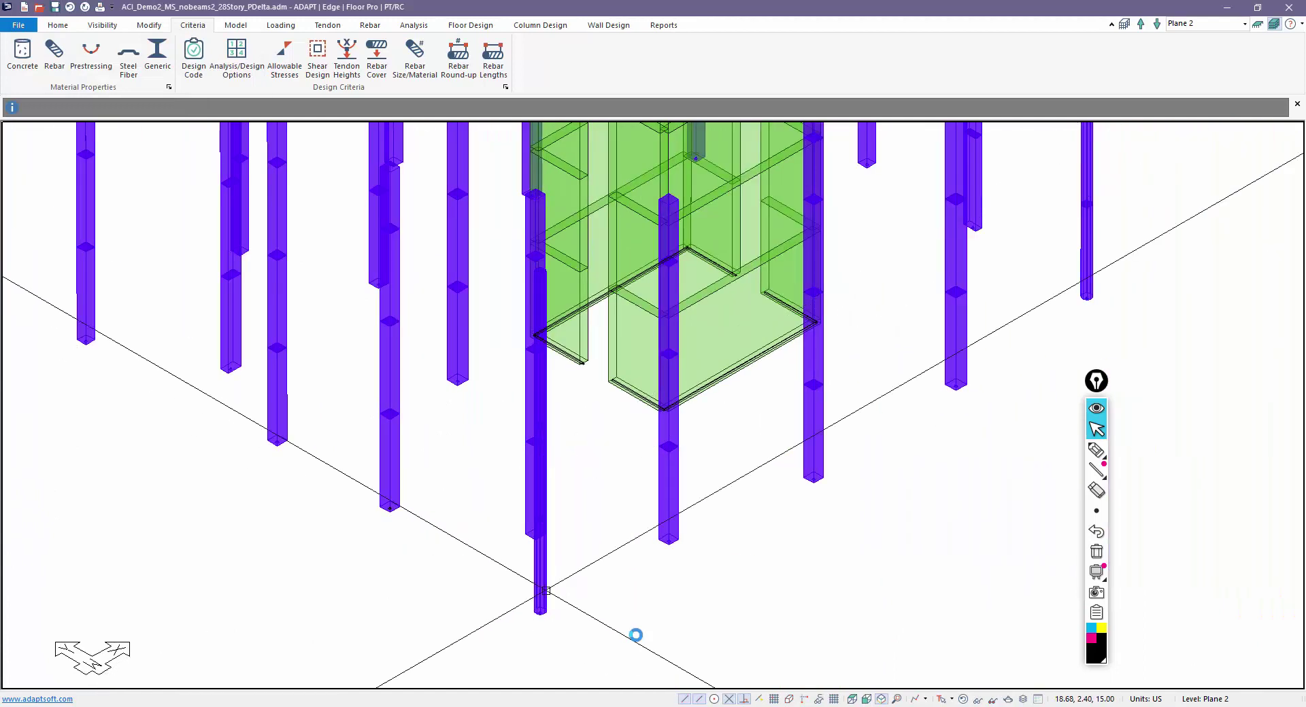
{"action": "scroll", "coordinate": [635, 640], "scroll_direction": "down", "scroll_amount": 3}
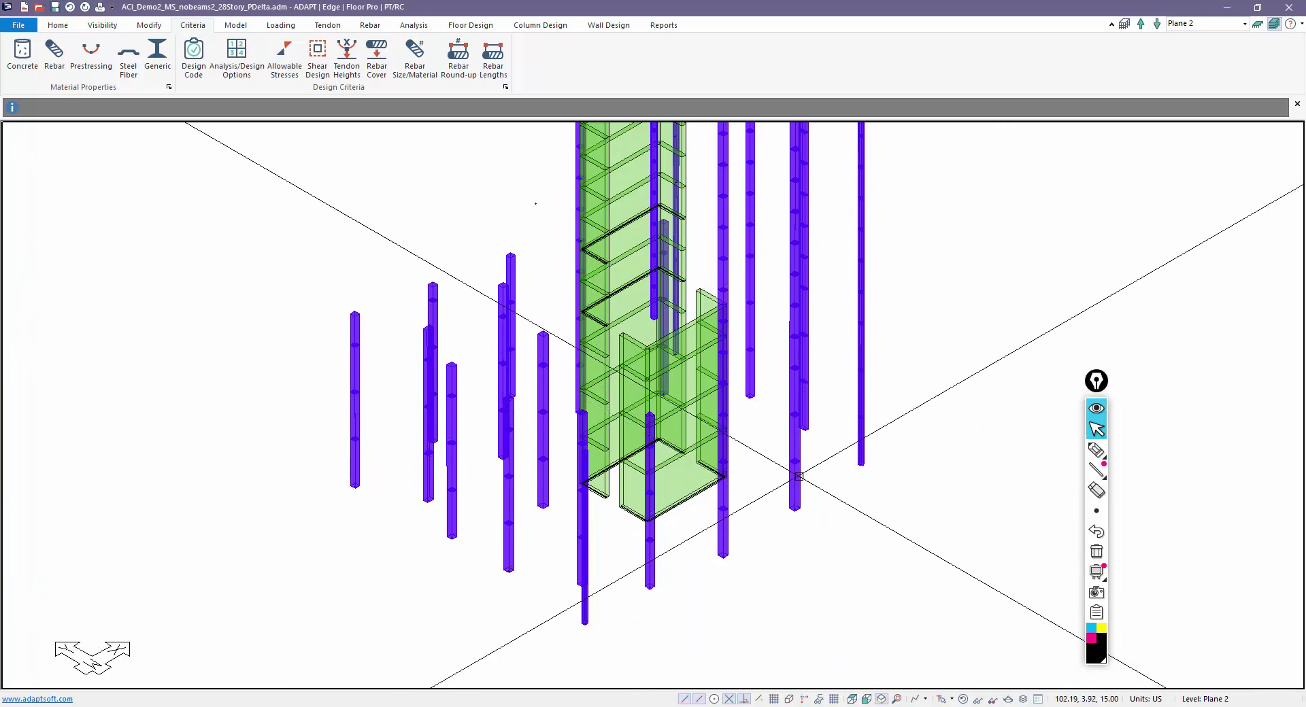
{"action": "scroll", "coordinate": [536, 204], "scroll_direction": "up", "scroll_amount": 6}
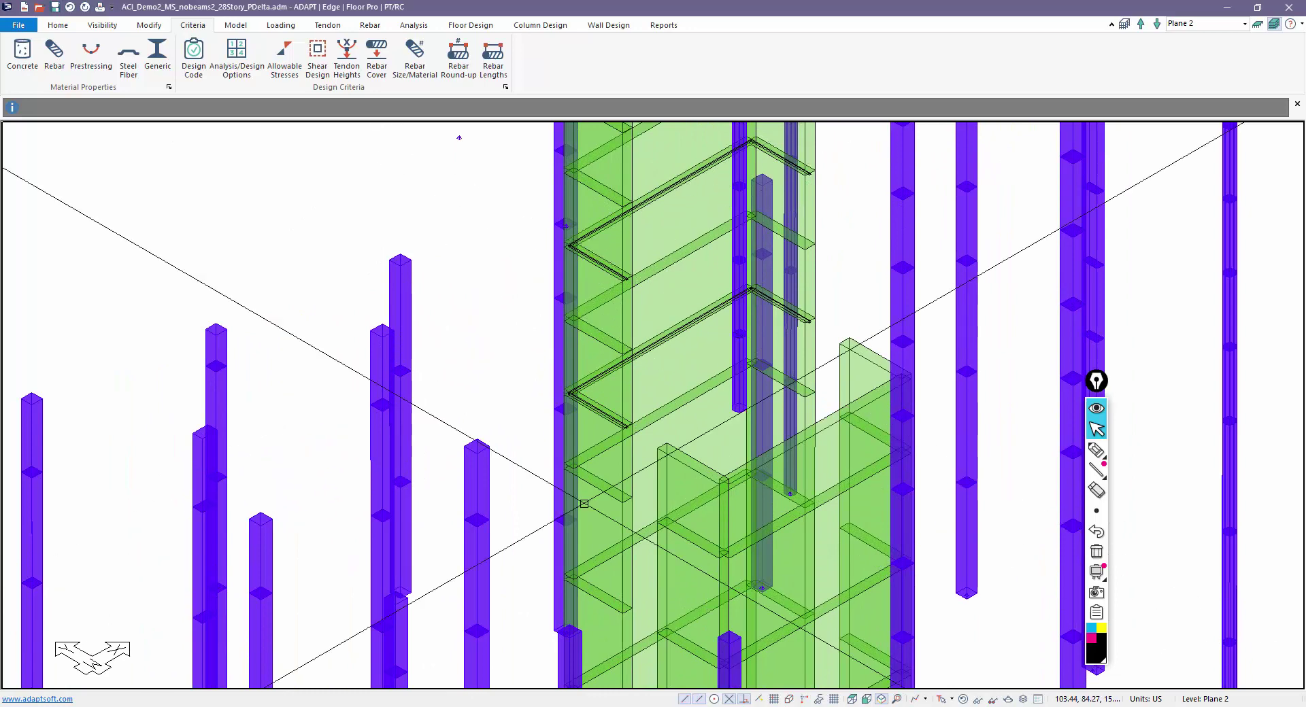
{"action": "scroll", "coordinate": [609, 384], "scroll_direction": "up", "scroll_amount": 6}
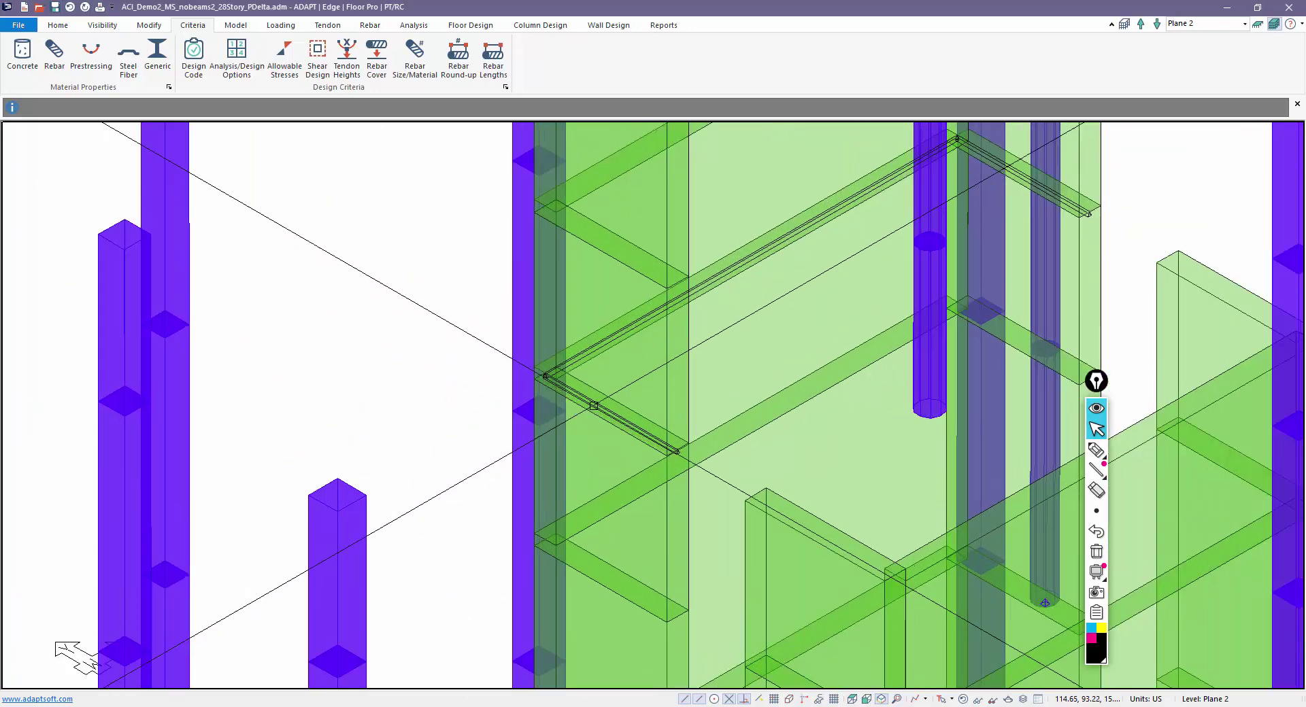
{"action": "double_click", "coordinate": [593, 406]}
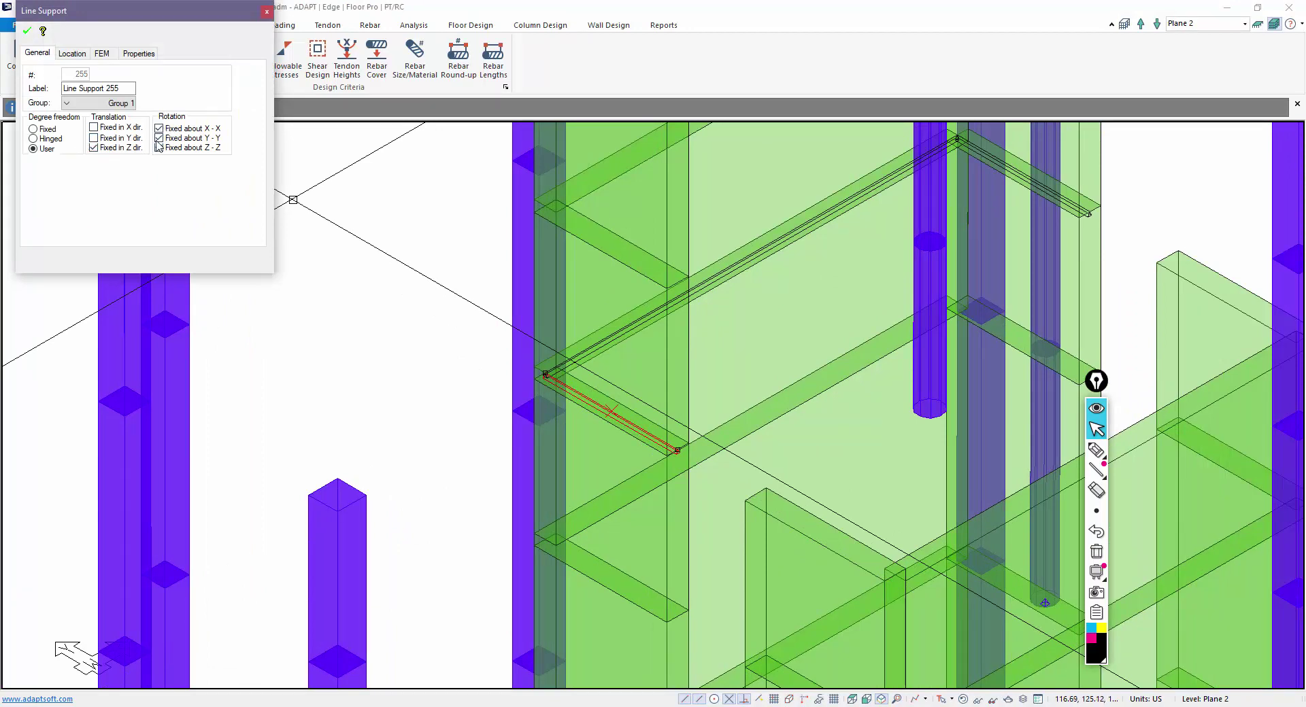
{"action": "key", "text": "Escape"}
Step: Isolate a single level and move up through the levels to Plane 6 to view its walls, columns and supports
{"action": "middle_click_drag", "start_coordinate": [428, 378], "coordinate": [714, 442]}
{"action": "middle_click_drag", "start_coordinate": [639, 423], "coordinate": [717, 421]}
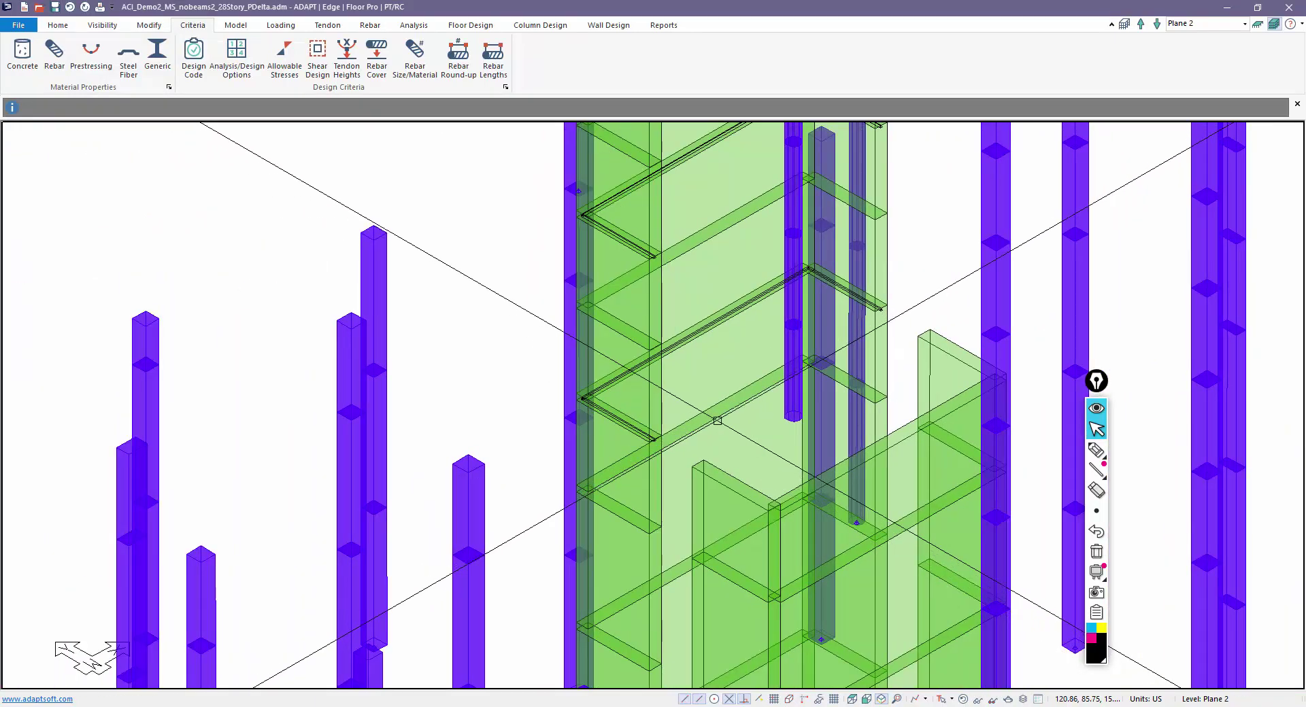
{"action": "left_click", "coordinate": [1259, 26]}
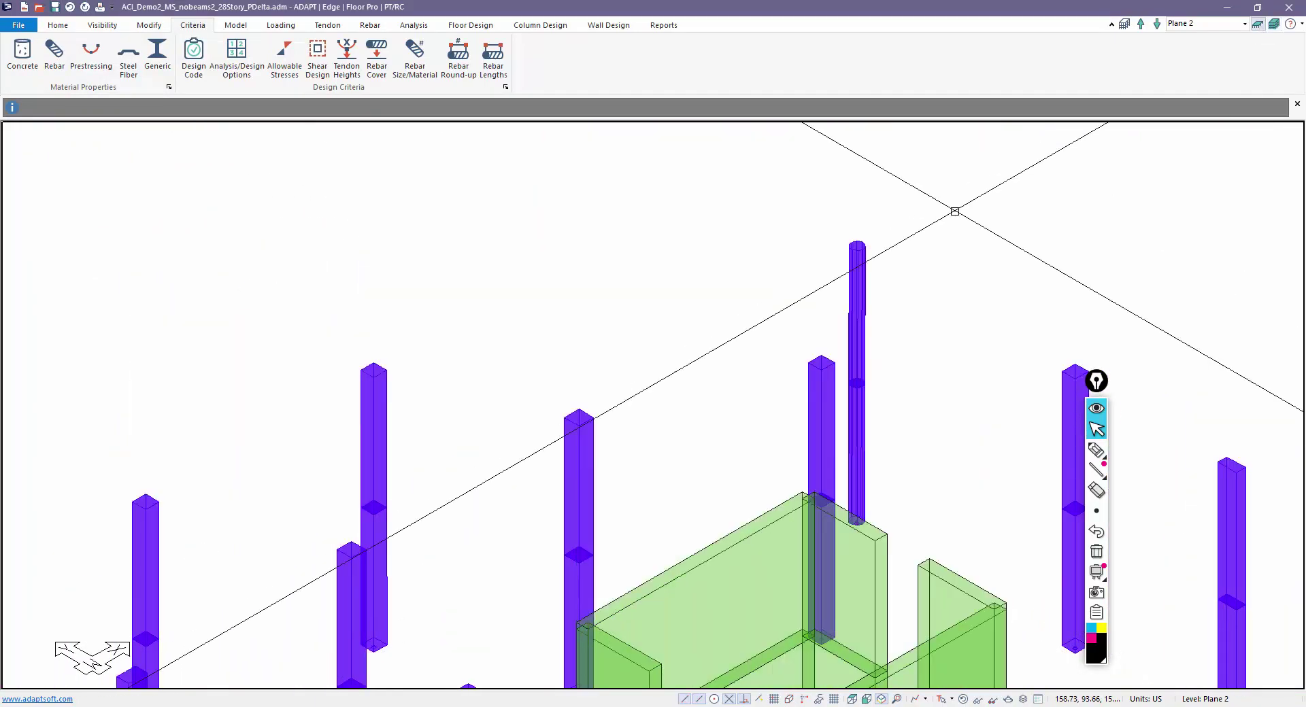
{"action": "left_click", "coordinate": [1142, 25]}
{"action": "left_click", "coordinate": [1141, 25]}
{"action": "left_click", "coordinate": [1141, 25]}
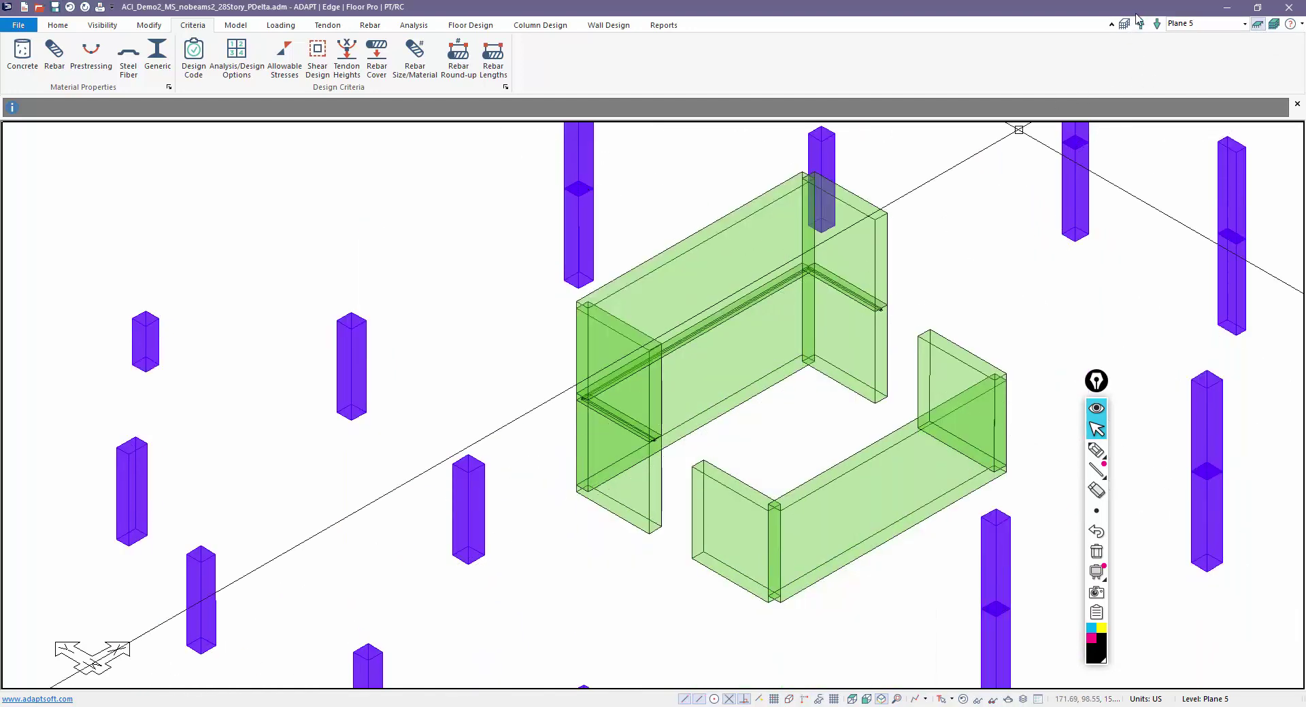
{"action": "left_click", "coordinate": [1140, 25]}
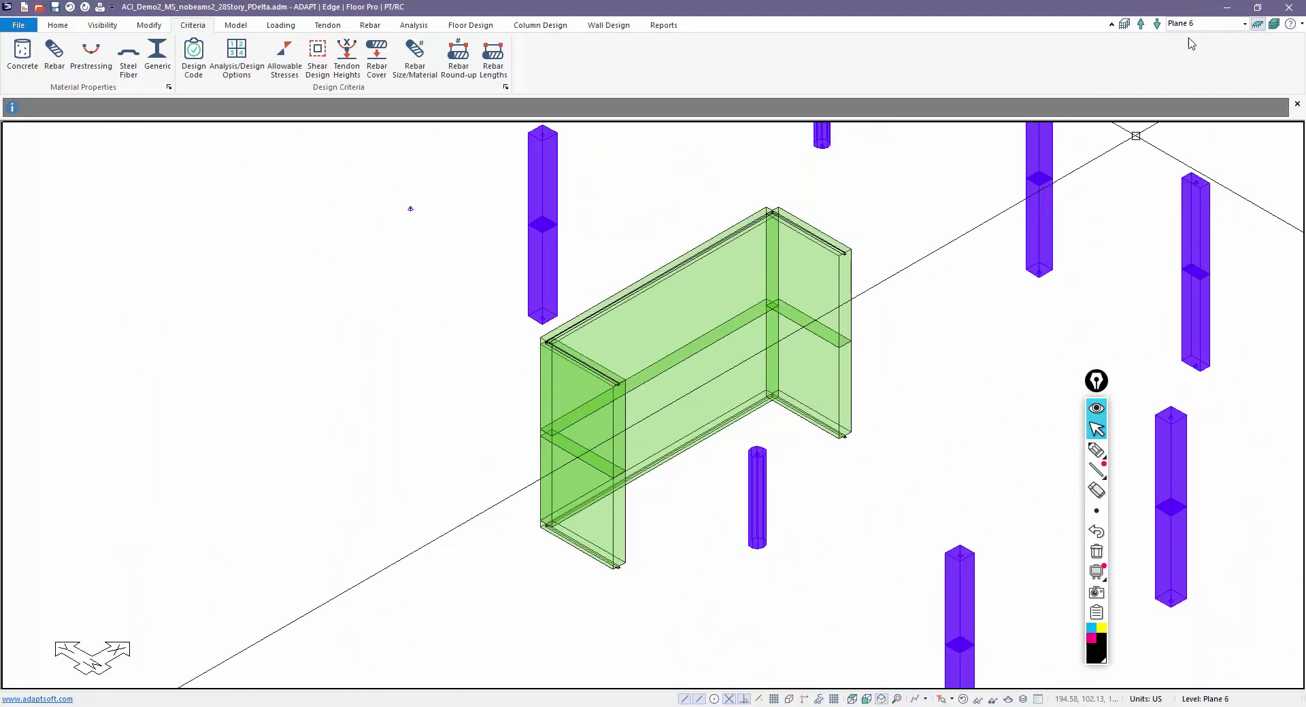
{"action": "scroll", "coordinate": [515, 310], "scroll_direction": "down", "scroll_amount": 2}
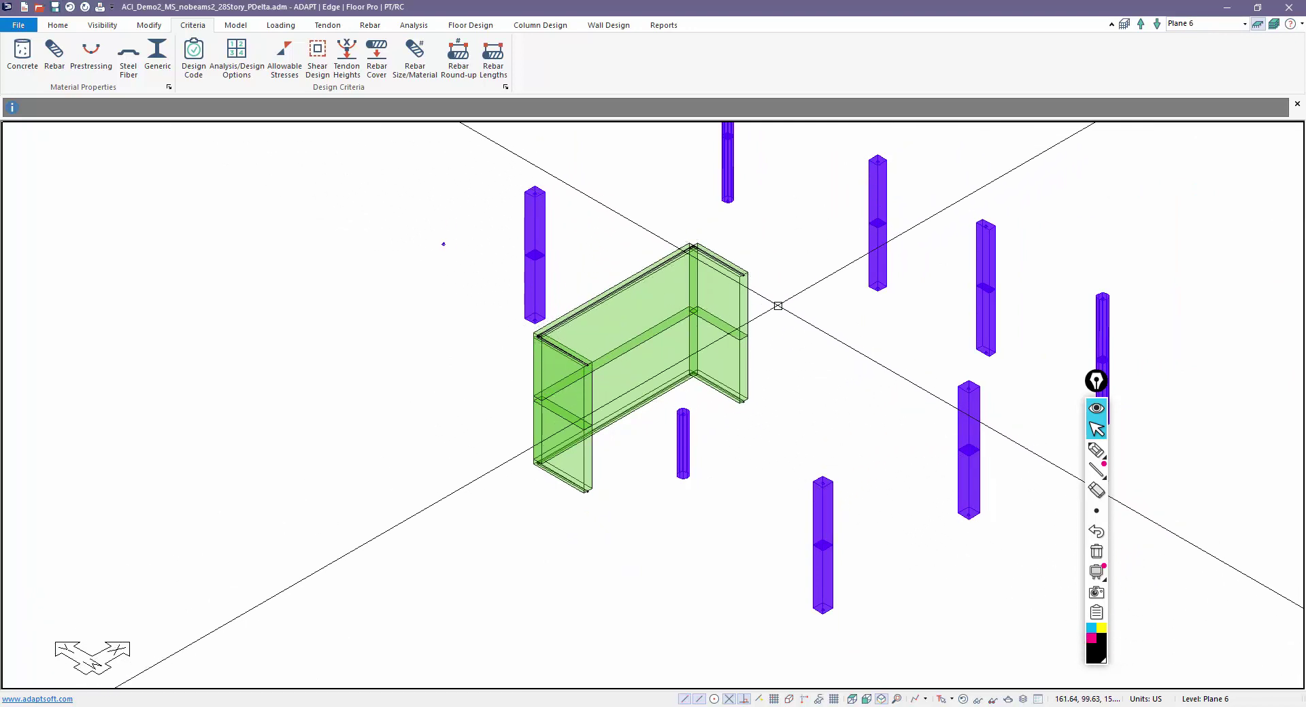
Step: Return to multi-level mode, analyze the structure for only the Service(Total Load) combination, and save the solution
{"action": "left_click", "coordinate": [1274, 25]}
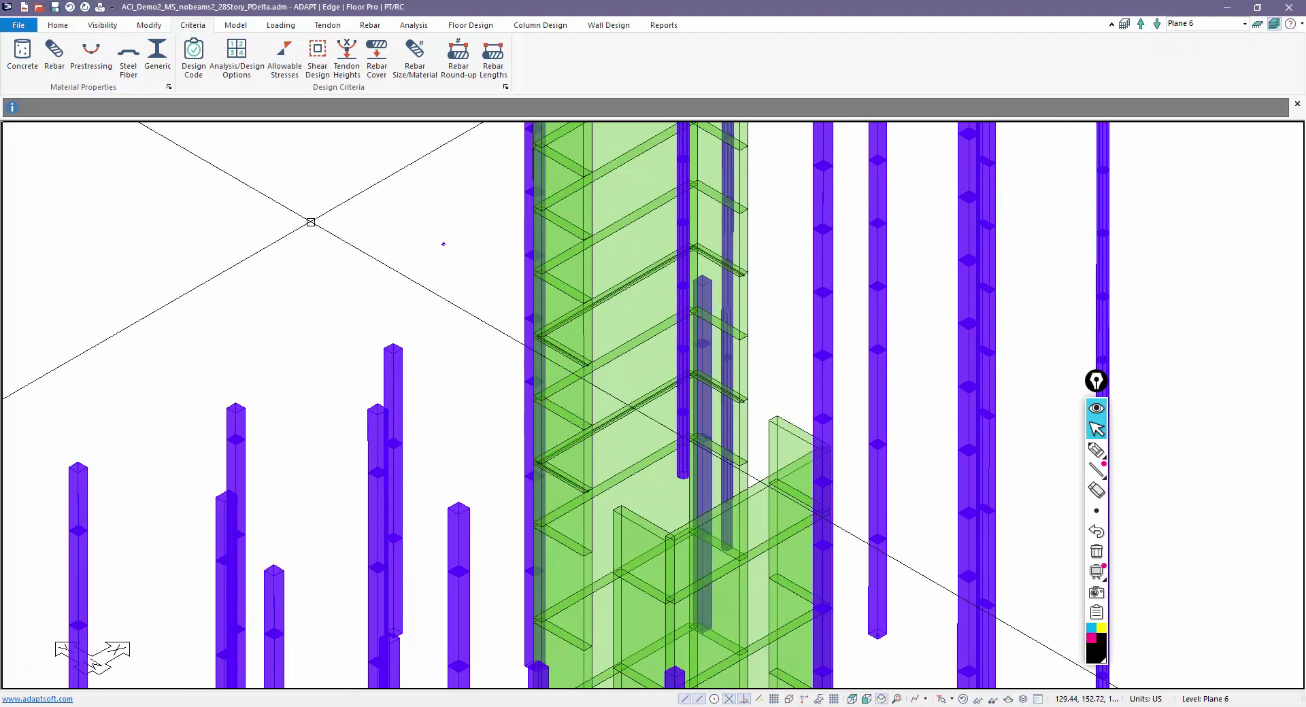
{"action": "left_click", "coordinate": [413, 24]}
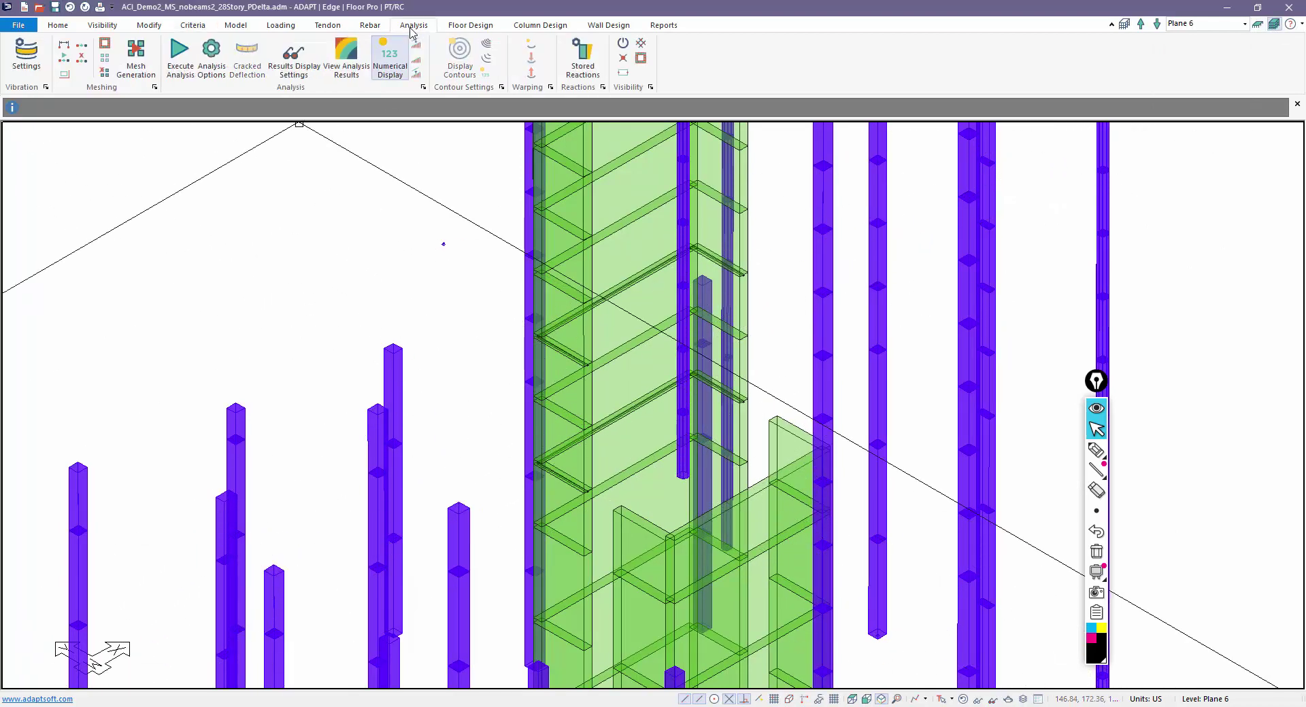
{"action": "left_click", "coordinate": [172, 77]}
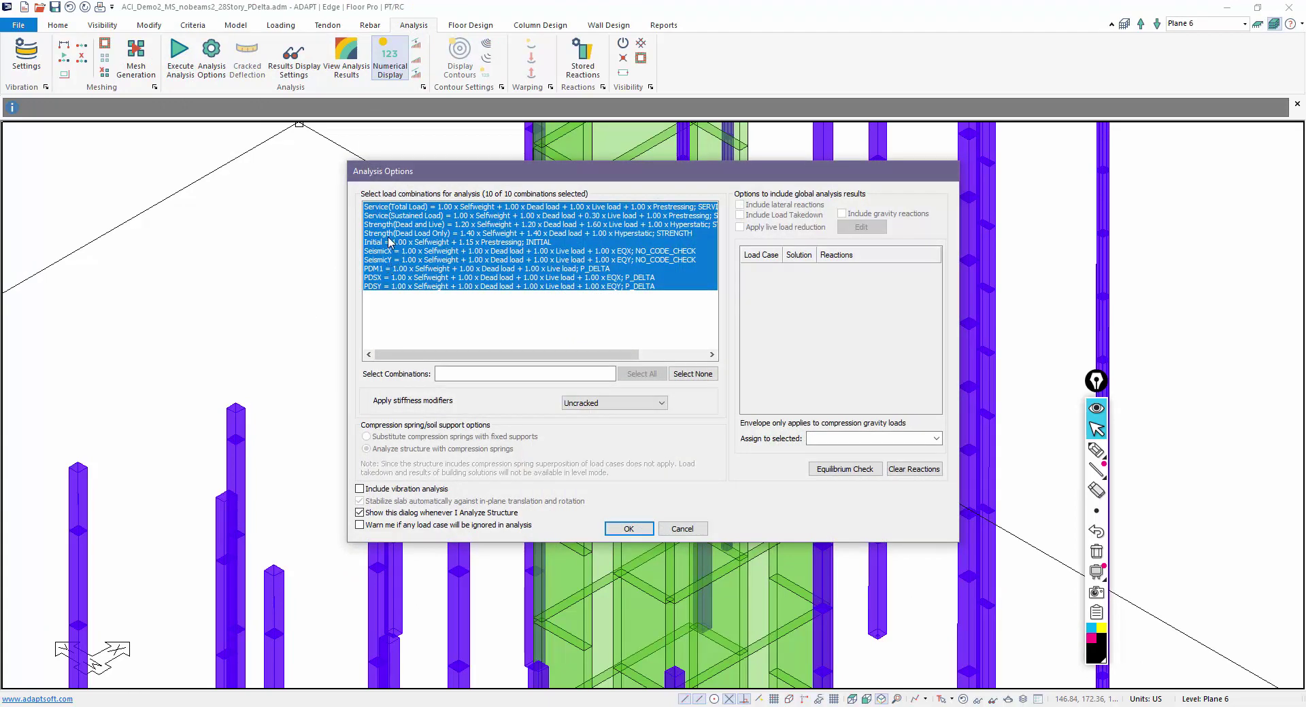
{"action": "left_click", "coordinate": [403, 208]}
{"action": "left_click_drag", "start_coordinate": [407, 179], "coordinate": [3, 85]}
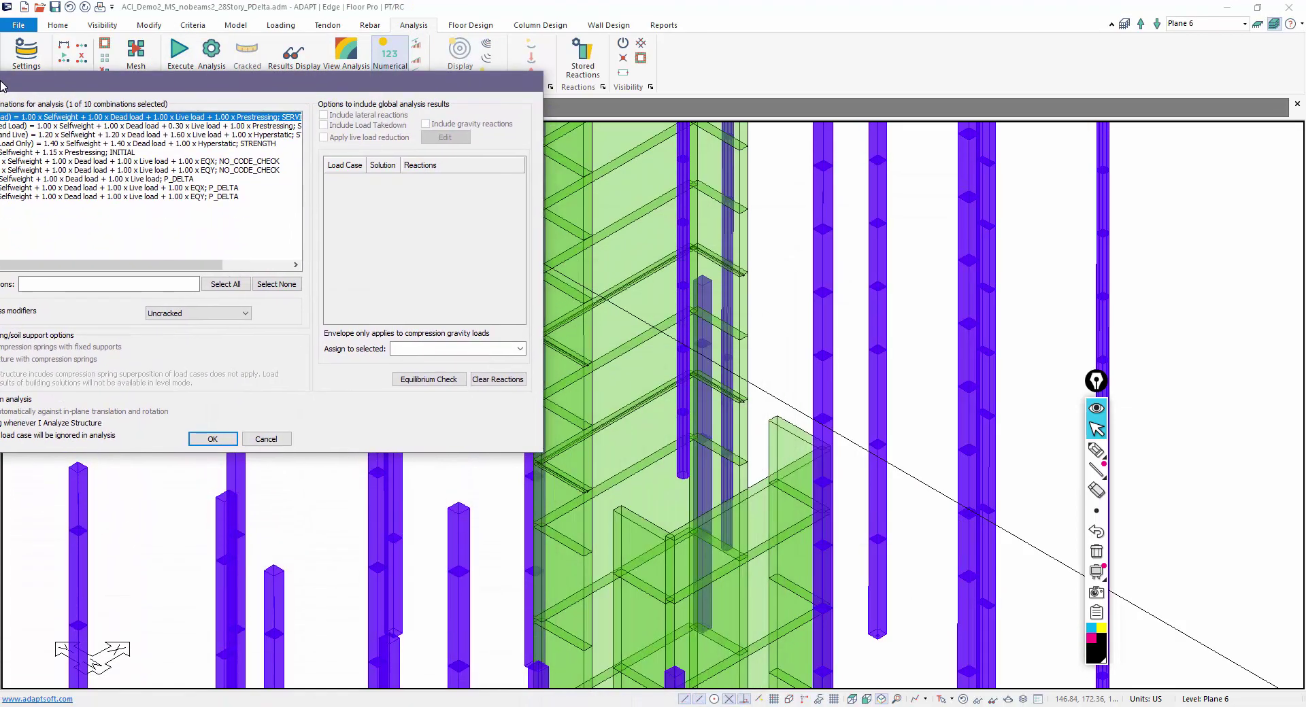
{"action": "left_click", "coordinate": [213, 439]}
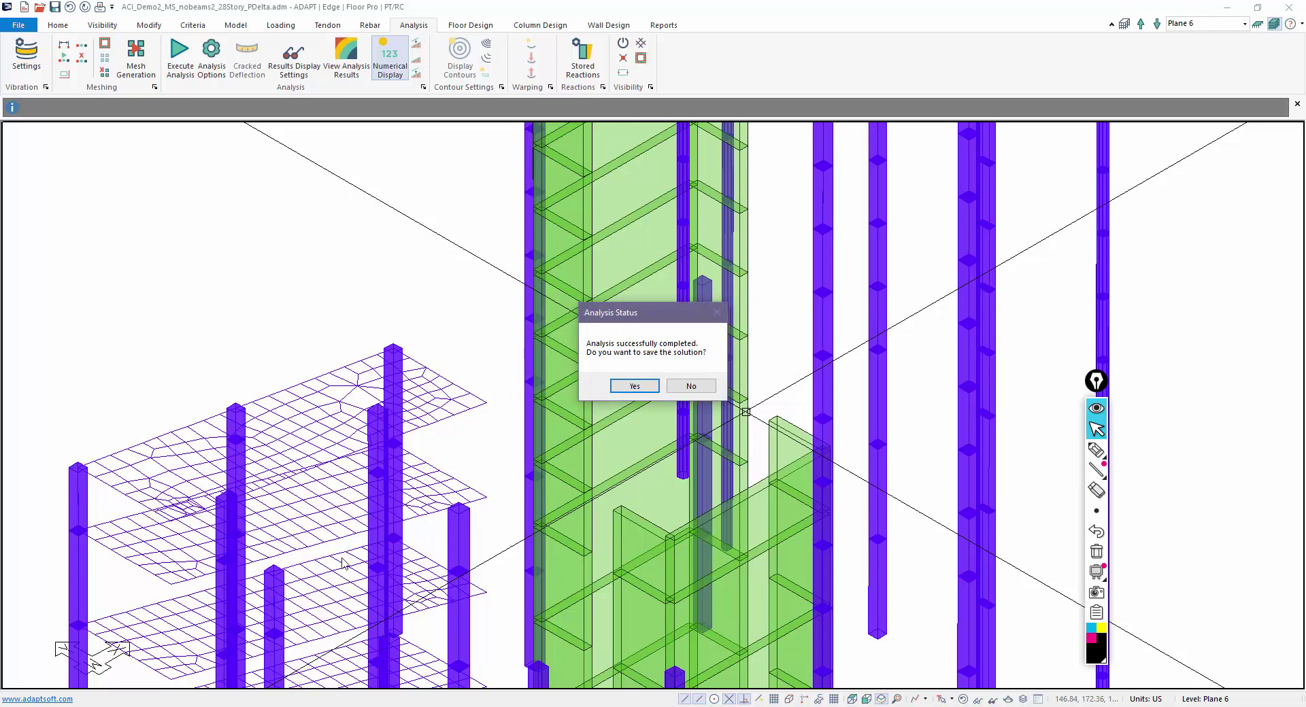
{"action": "left_click", "coordinate": [633, 386]}
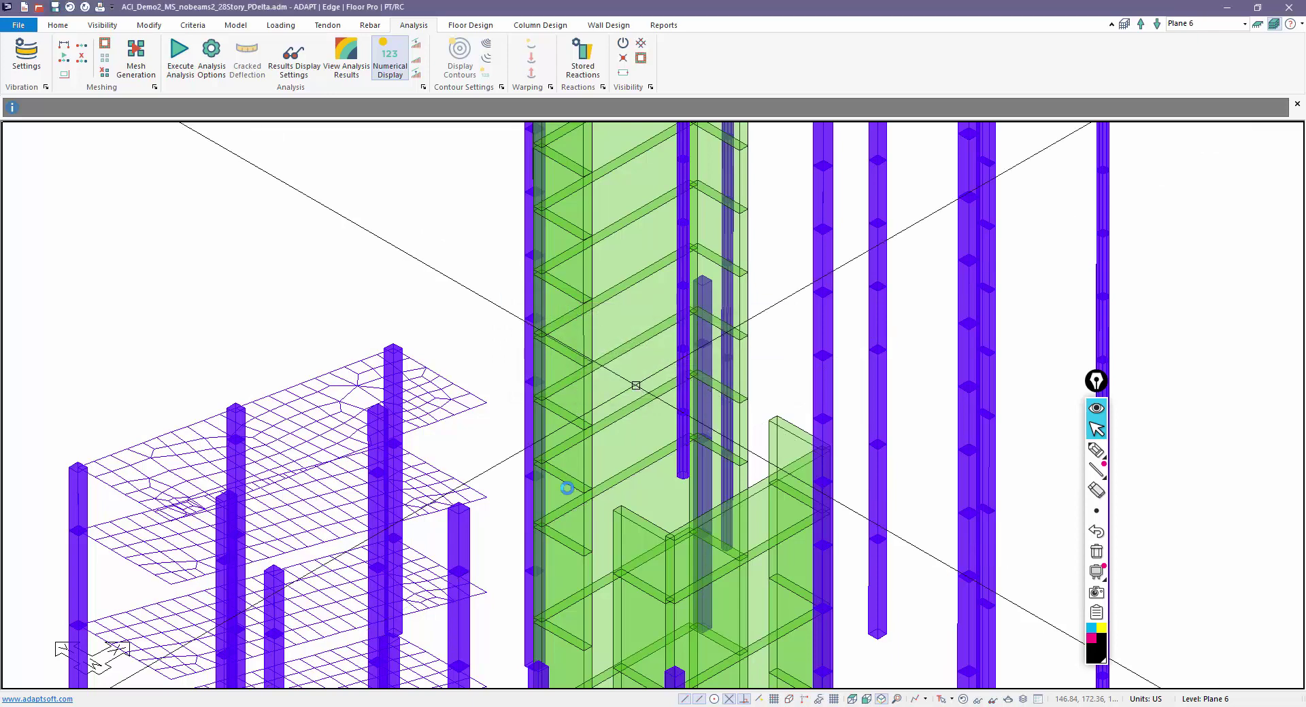
Step: Display the supports again in the analyzed multi-level model and inspect them at the bases of the walls and columns
{"action": "scroll", "coordinate": [513, 515], "scroll_direction": "up", "scroll_amount": 3}
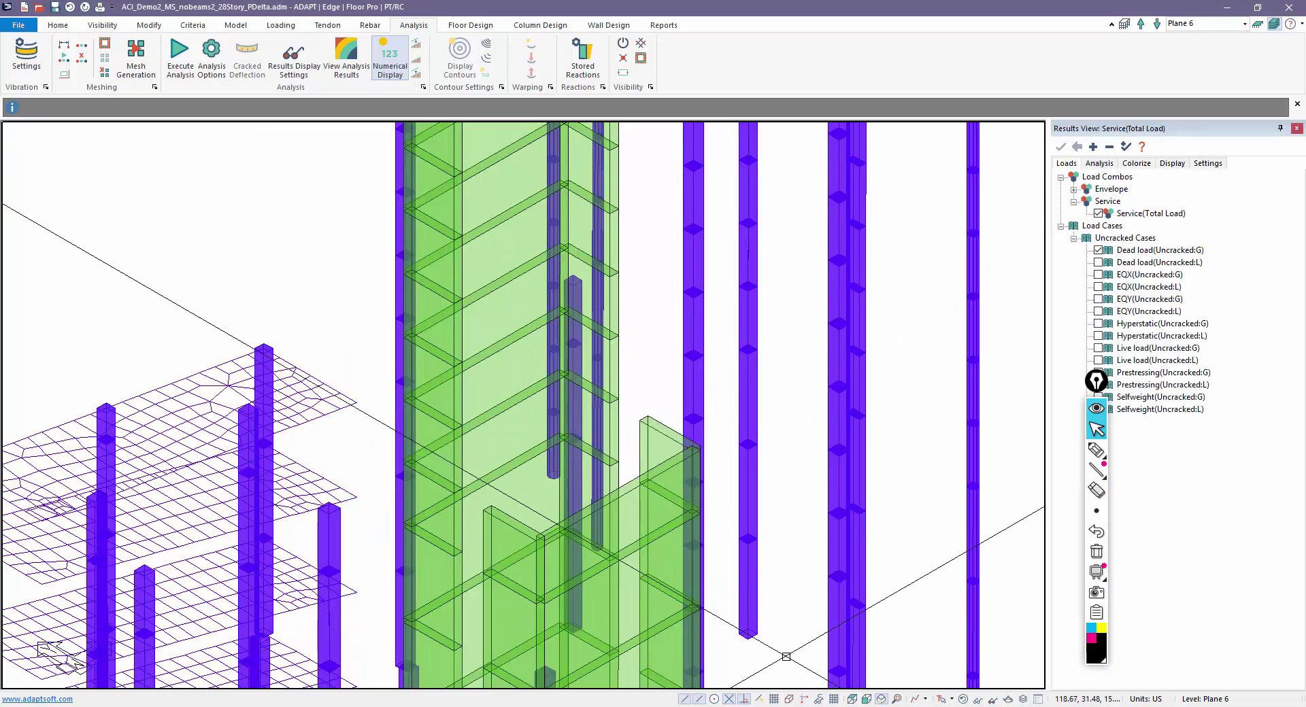
{"action": "scroll", "coordinate": [793, 416], "scroll_direction": "up", "scroll_amount": 5}
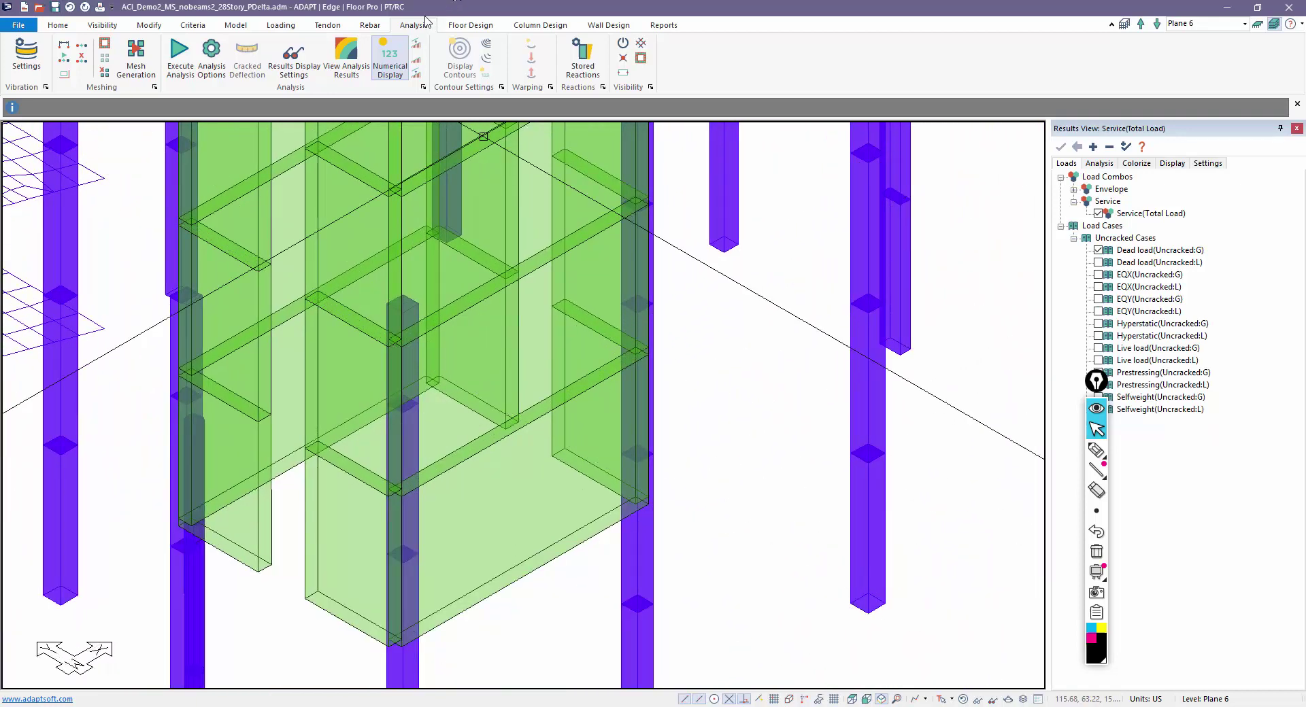
{"action": "left_click", "coordinate": [233, 25]}
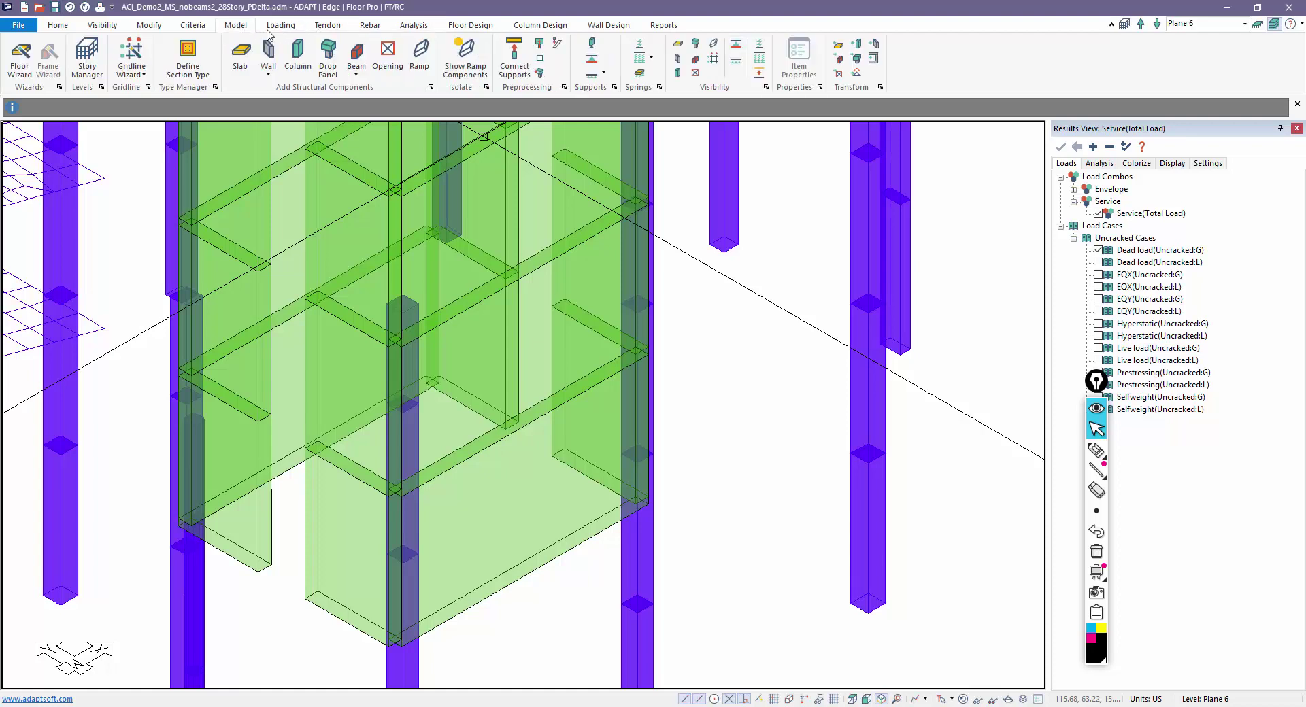
{"action": "left_click", "coordinate": [738, 63]}
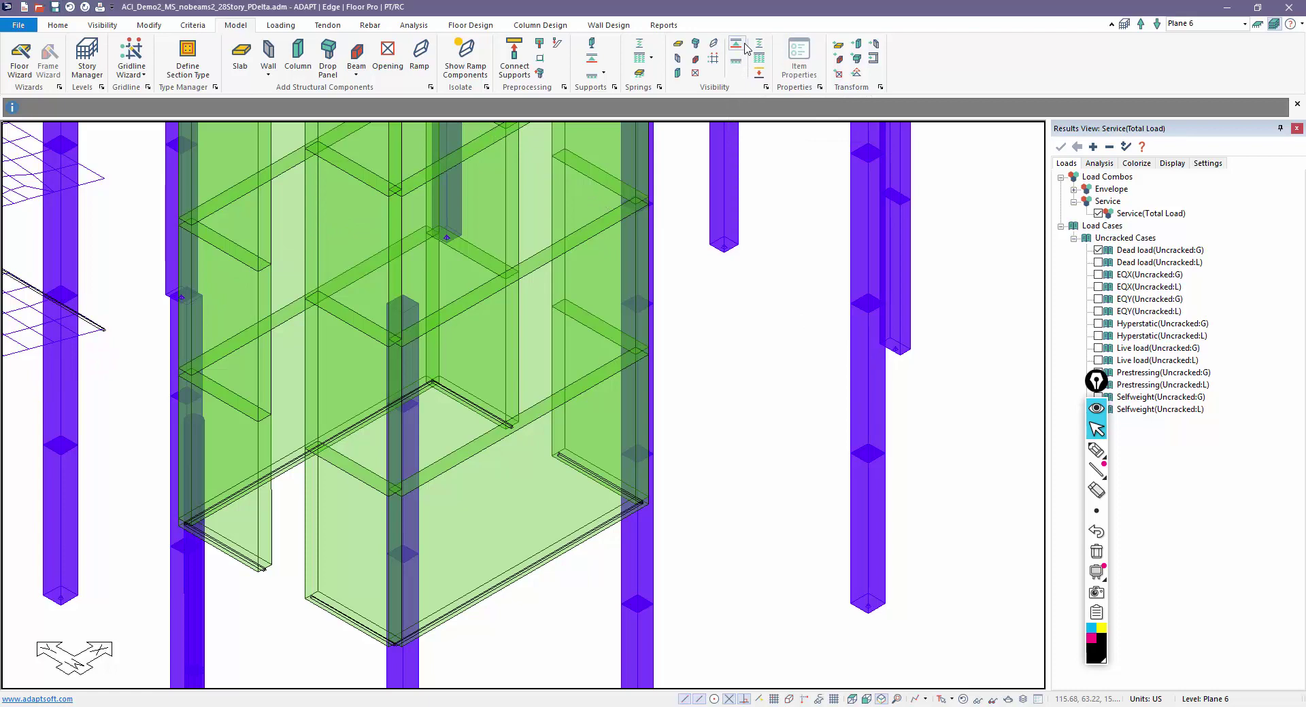
{"action": "scroll", "coordinate": [855, 574], "scroll_direction": "down", "scroll_amount": 4}
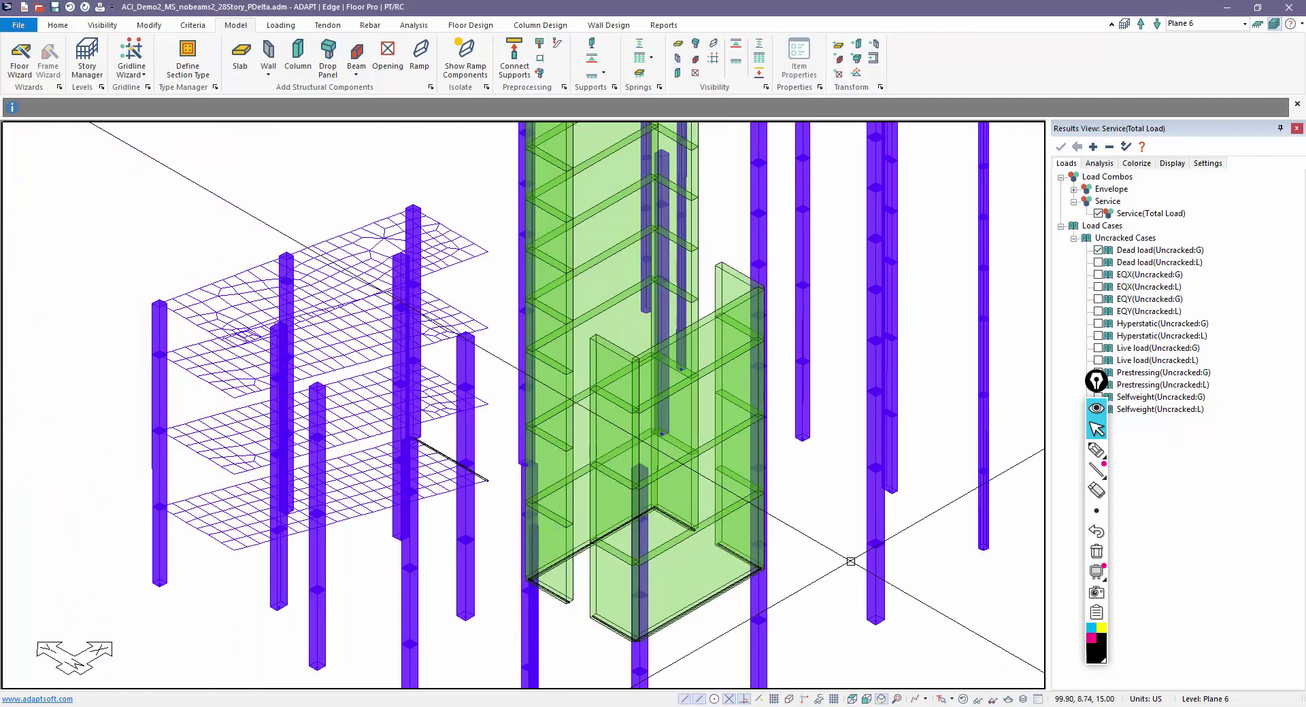
{"action": "scroll", "coordinate": [850, 561], "scroll_direction": "down", "scroll_amount": 2}
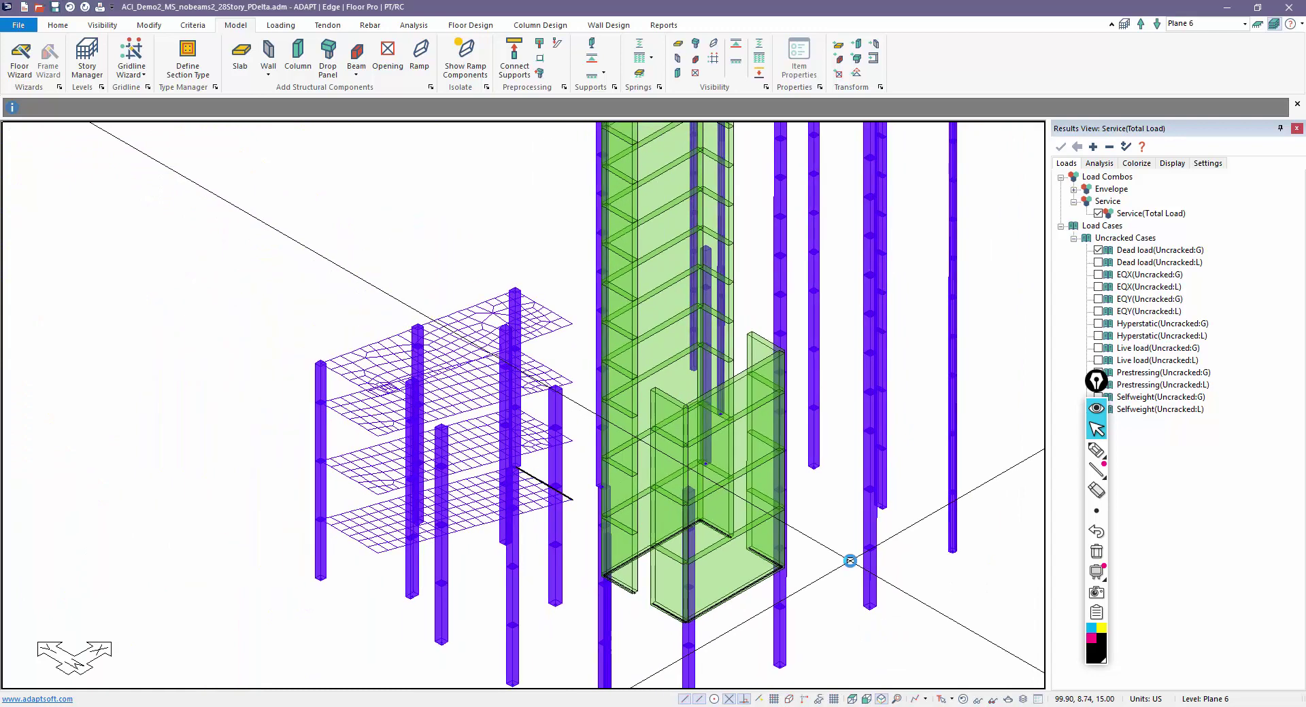
Step: Examine the translation and rotation fixity of the point support at the base of a column
{"action": "scroll", "coordinate": [709, 449], "scroll_direction": "down", "scroll_amount": 1}
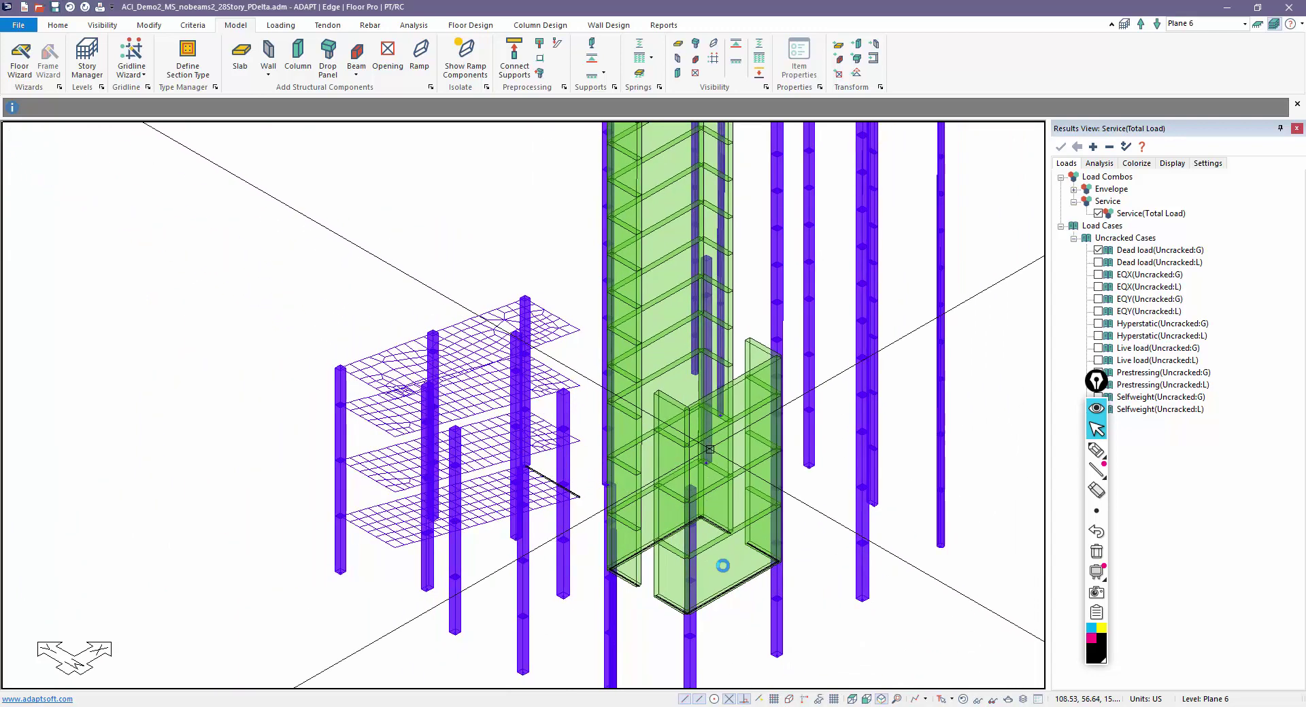
{"action": "scroll", "coordinate": [709, 449], "scroll_direction": "down", "scroll_amount": 1}
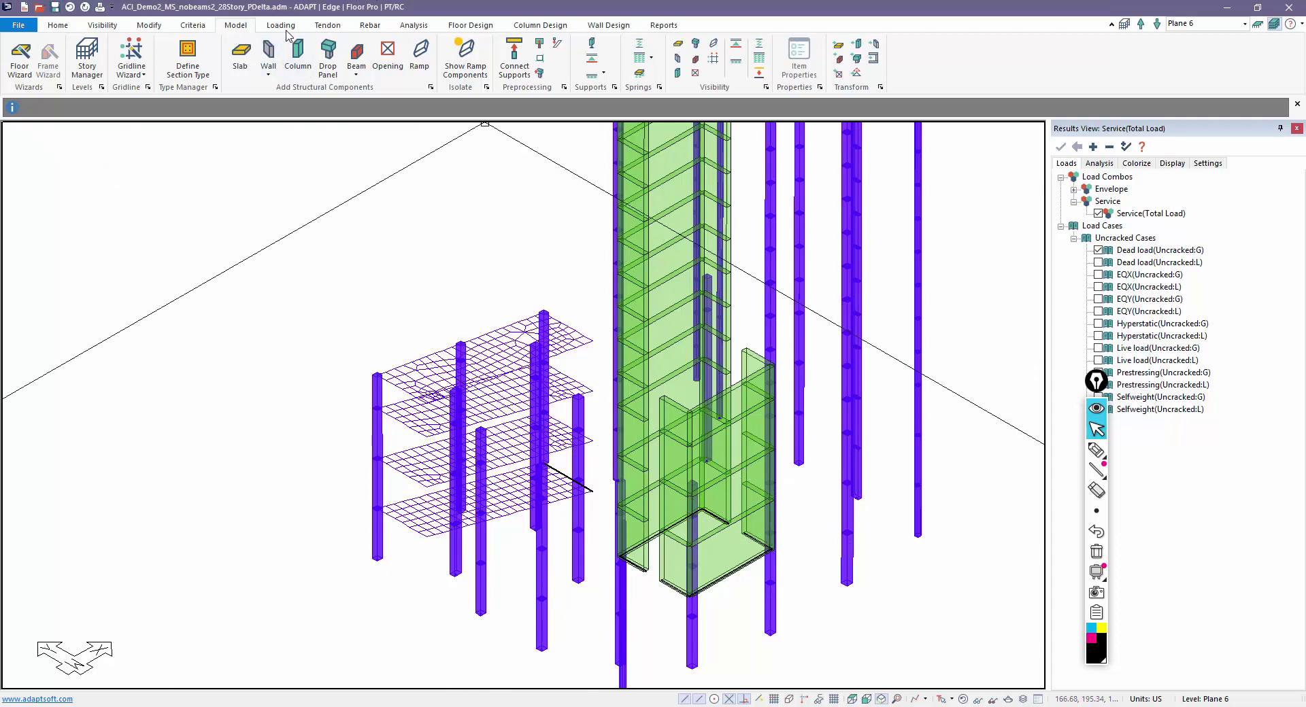
{"action": "scroll", "coordinate": [493, 424], "scroll_direction": "up", "scroll_amount": 6}
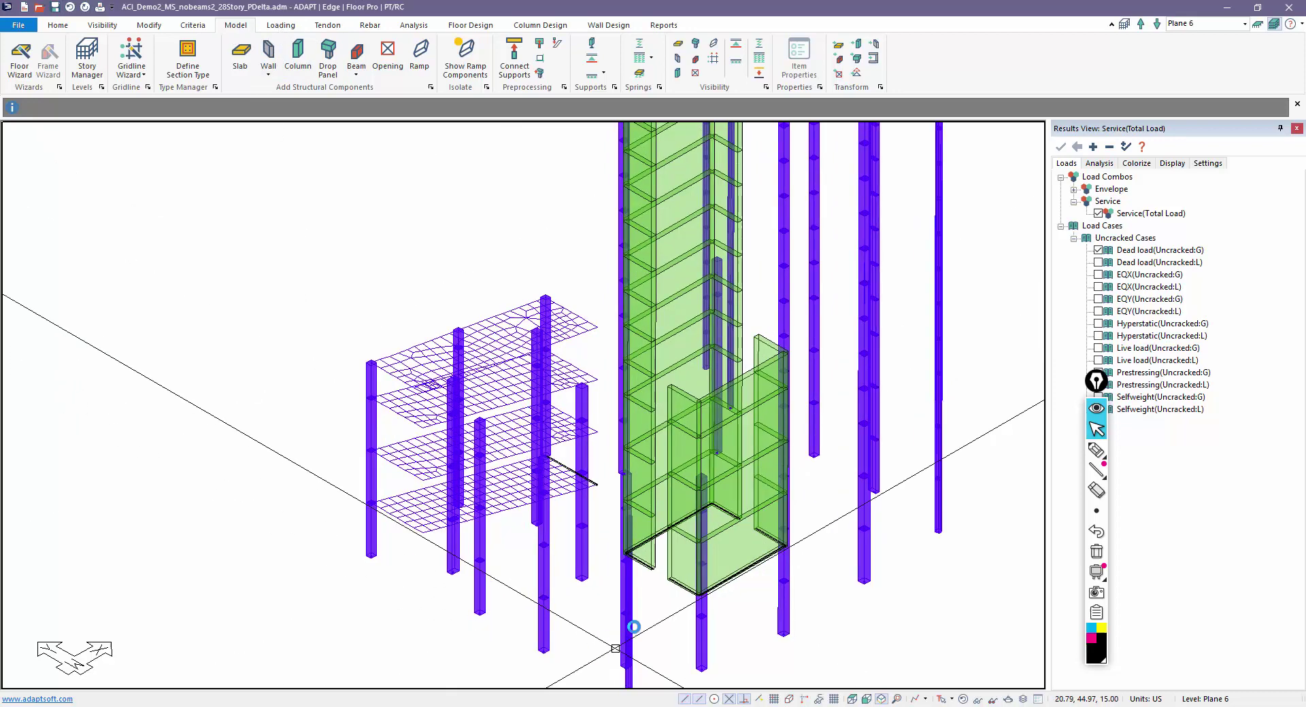
{"action": "scroll", "coordinate": [408, 384], "scroll_direction": "up", "scroll_amount": 6}
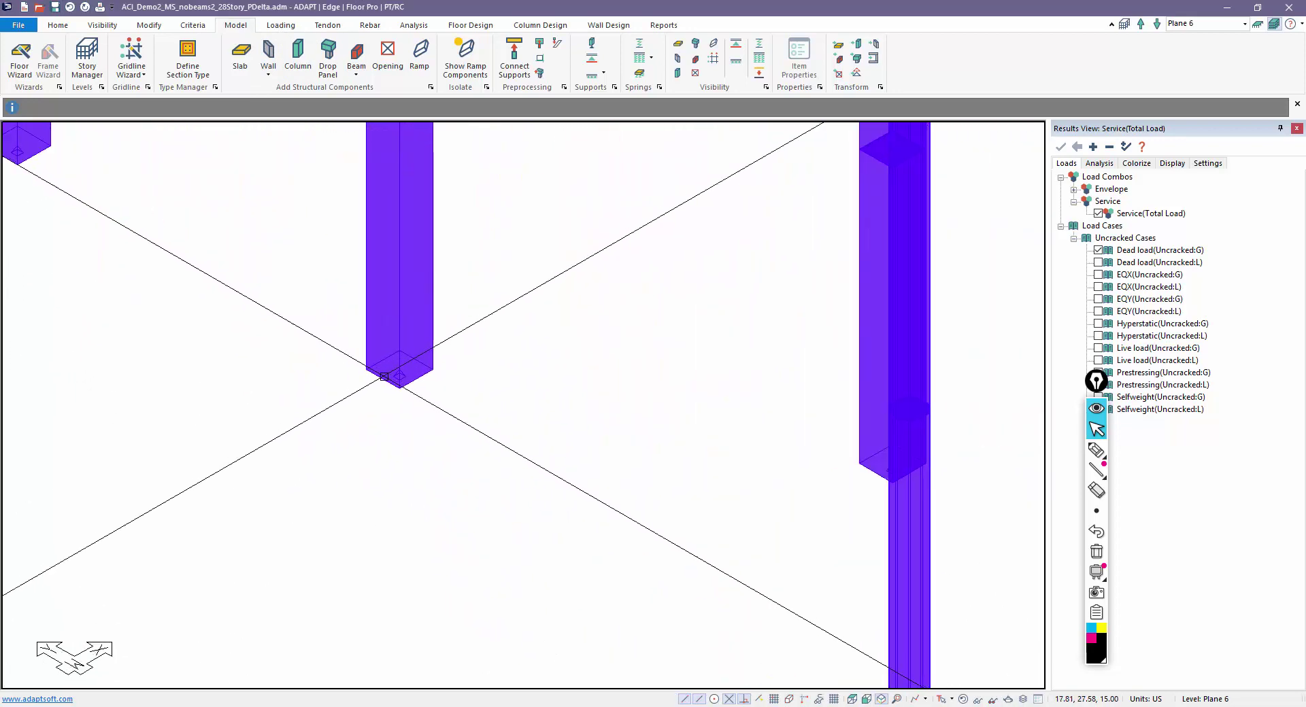
{"action": "double_click", "coordinate": [398, 378]}
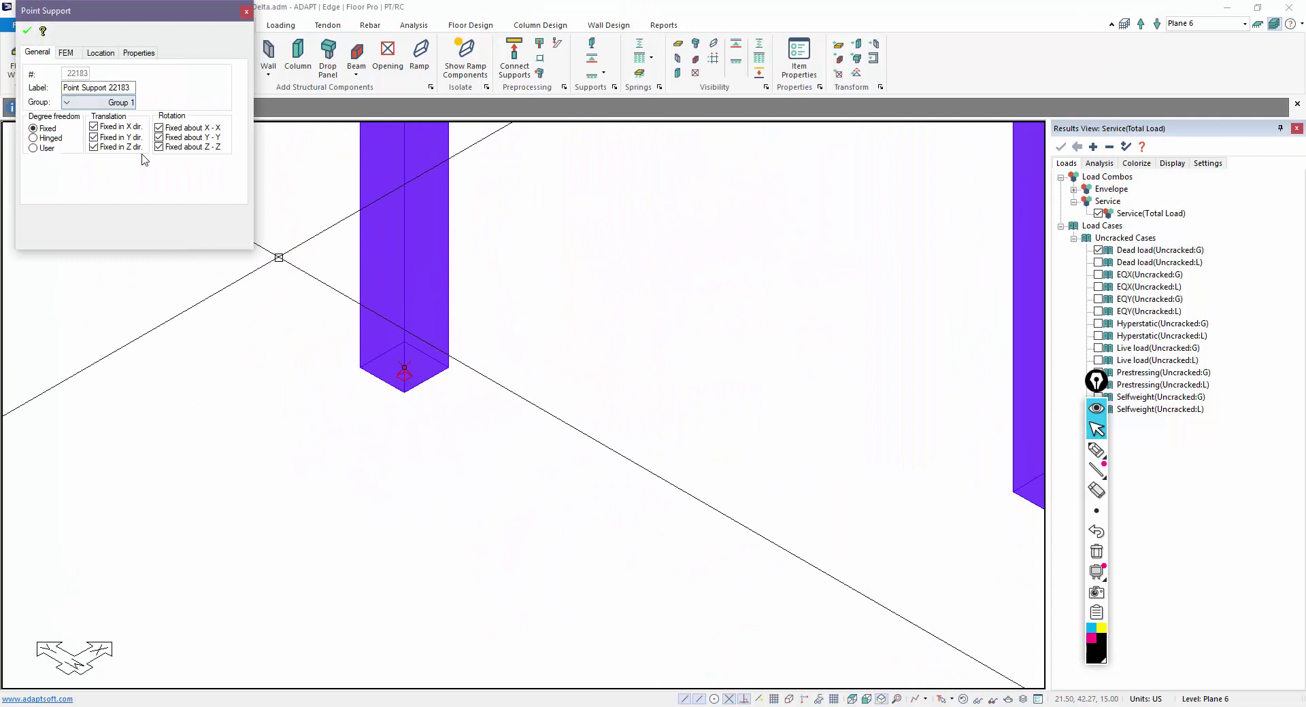
{"action": "key", "text": "Escape"}
{"action": "scroll", "coordinate": [560, 635], "scroll_direction": "down", "scroll_amount": 5}
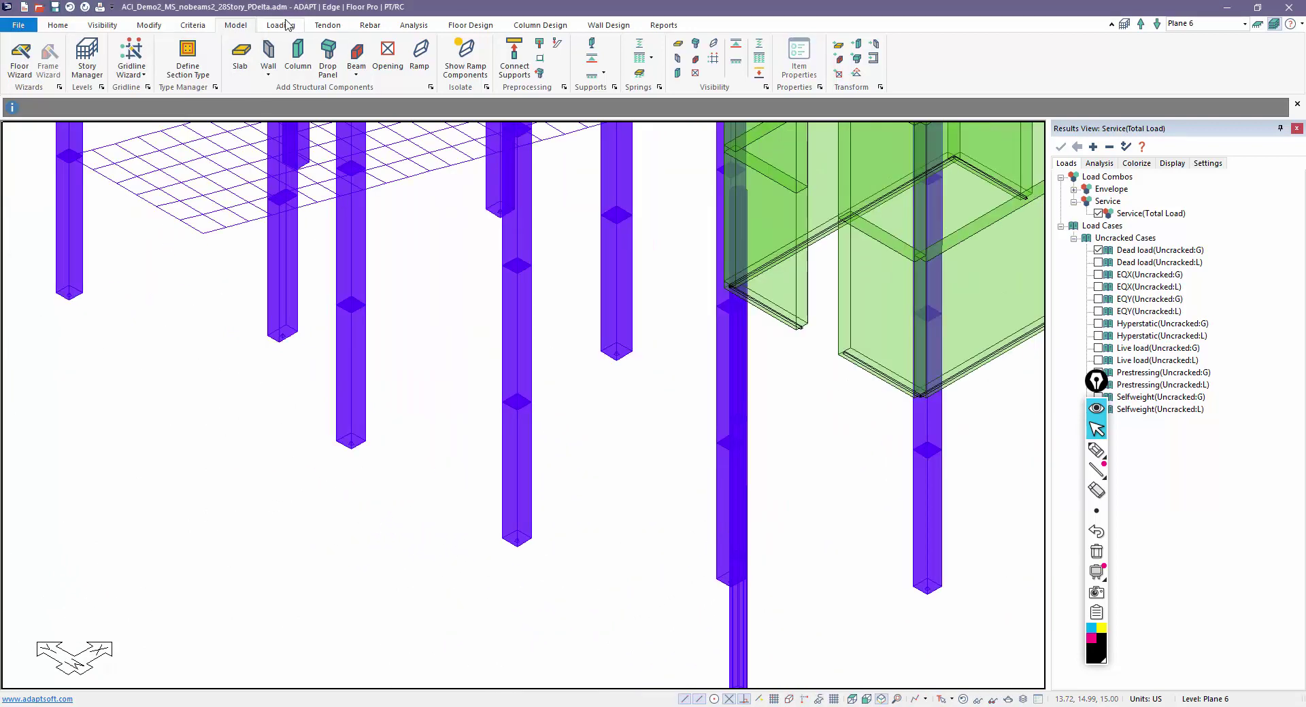
Step: Set the multi-level support condition in the analysis/design options to user defined, fixed in X, Y and Z translation with all rotations released
{"action": "left_click", "coordinate": [192, 25]}
{"action": "left_click", "coordinate": [215, 55]}
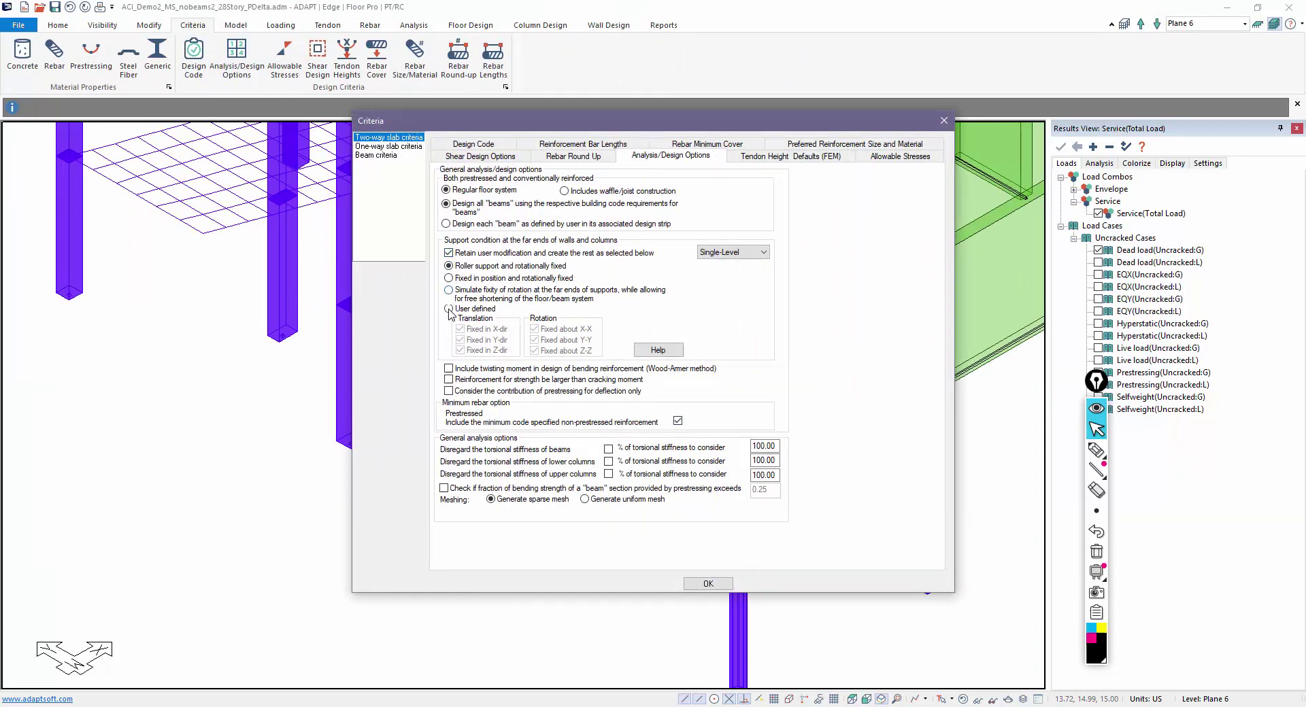
{"action": "left_click", "coordinate": [448, 309]}
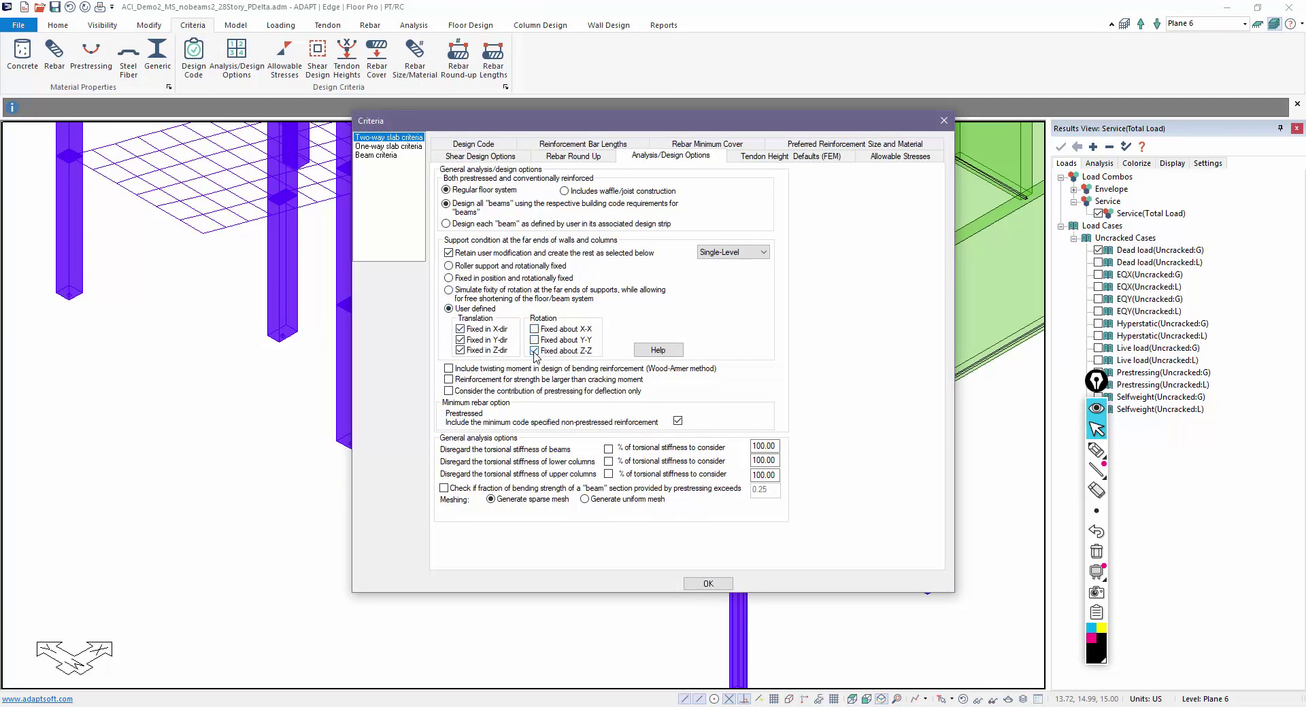
{"action": "left_click", "coordinate": [731, 264]}
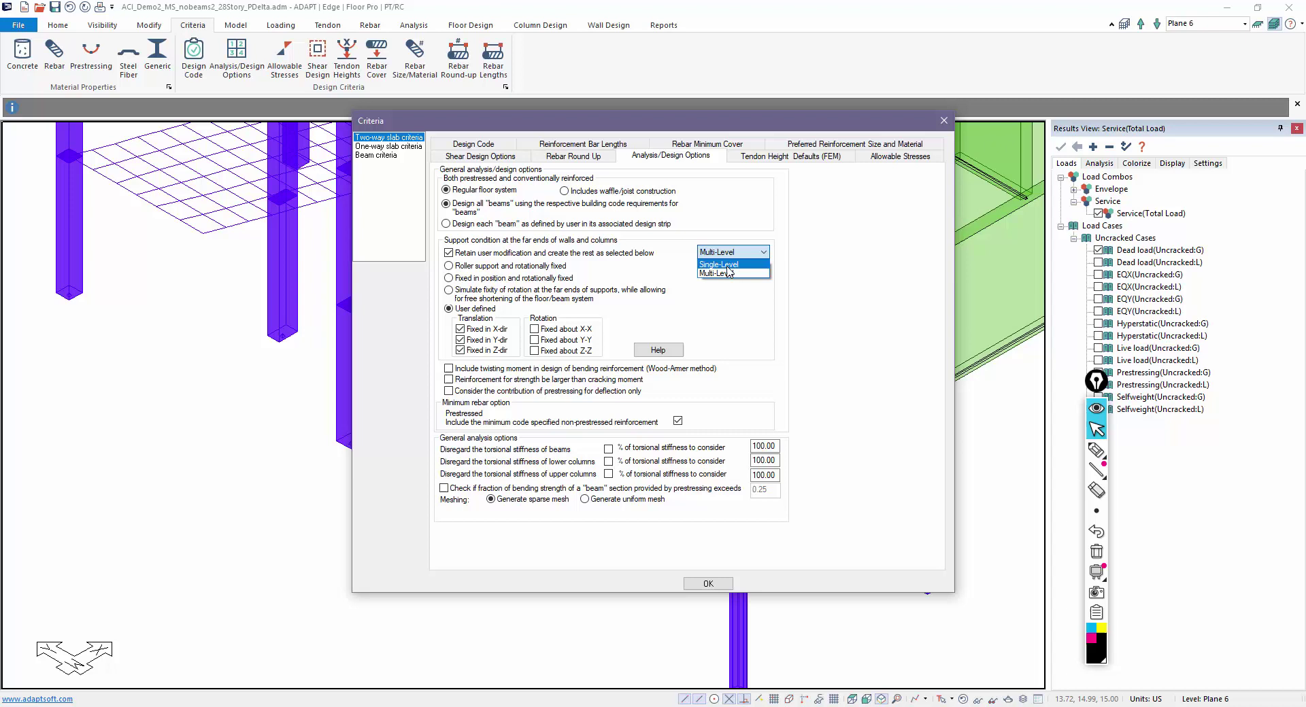
{"action": "left_click", "coordinate": [449, 266]}
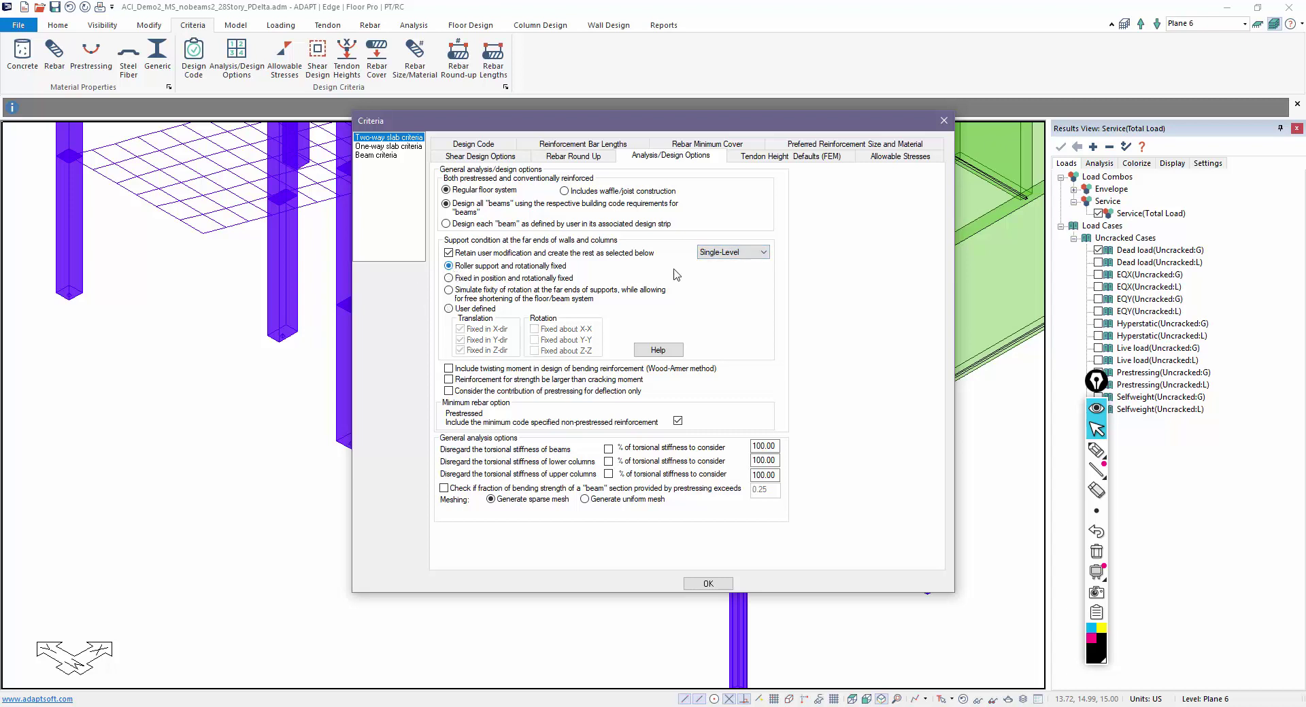
{"action": "left_click", "coordinate": [728, 252]}
{"action": "left_click", "coordinate": [728, 275]}
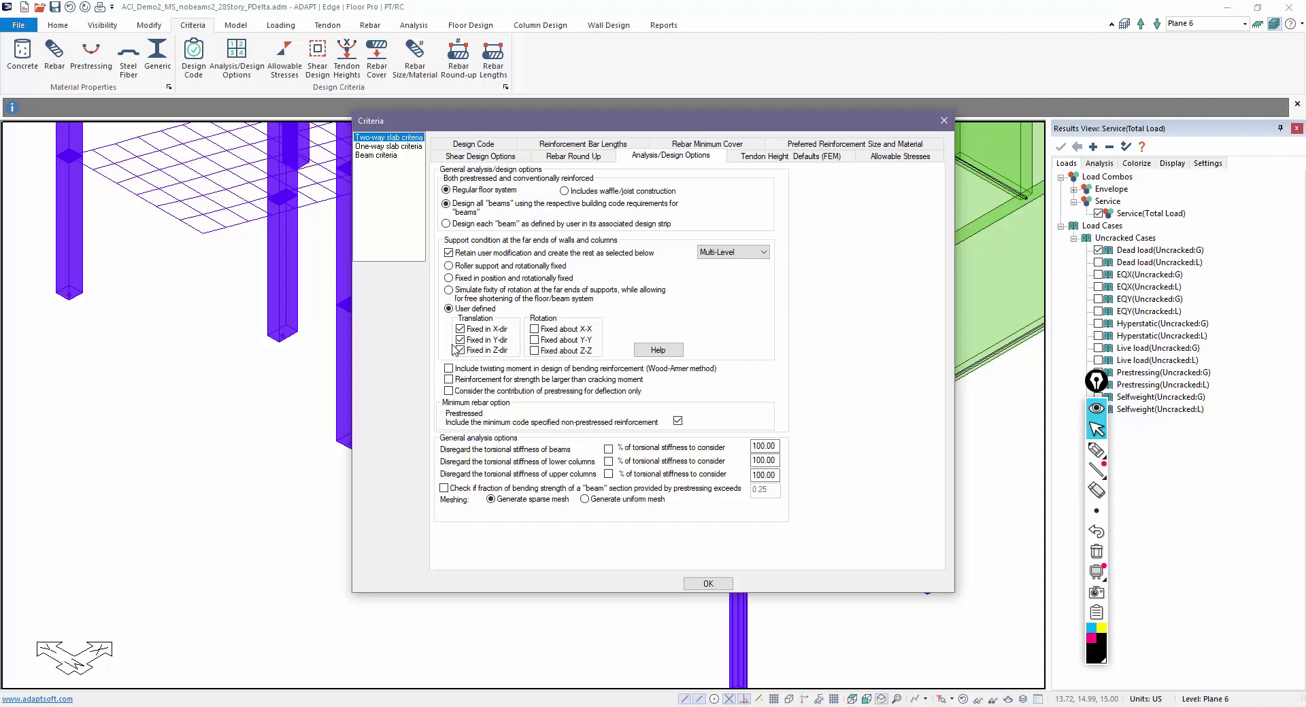
{"action": "left_click", "coordinate": [707, 584]}
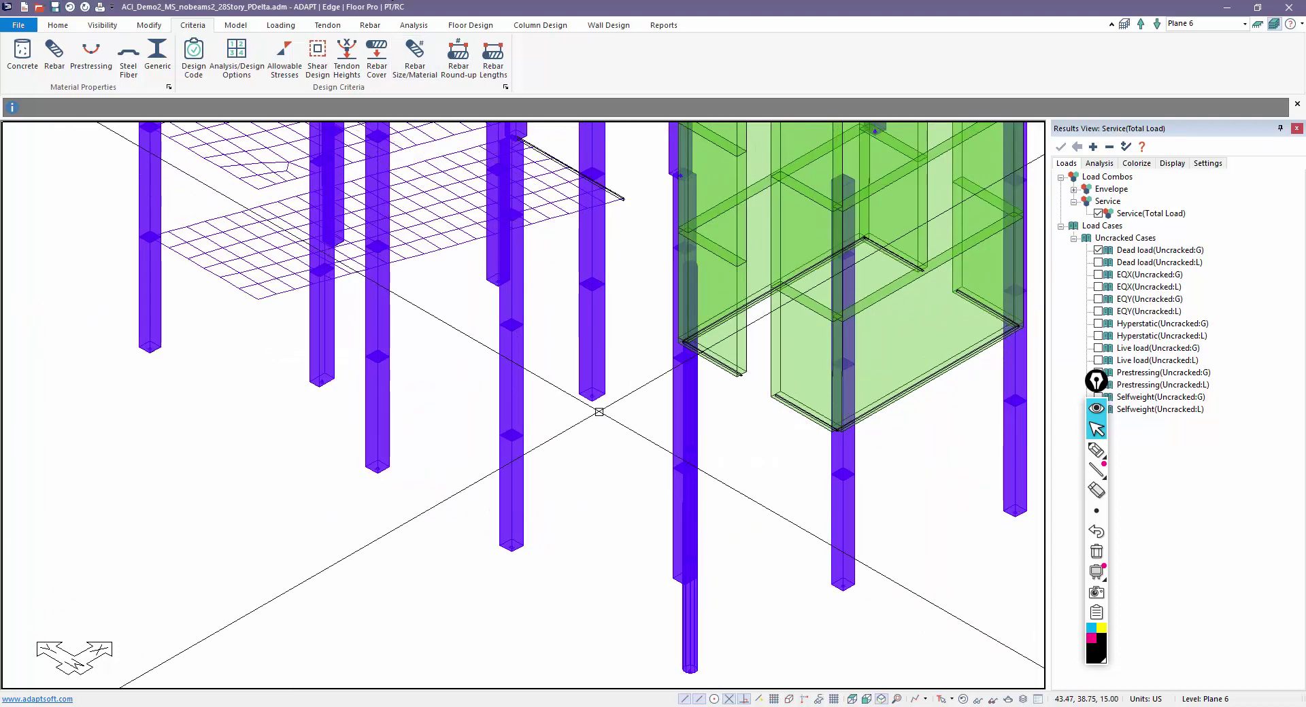
Step: Regenerate the supports from the criteria and examine the fixity of the point support at a column's base
{"action": "left_click", "coordinate": [235, 26]}
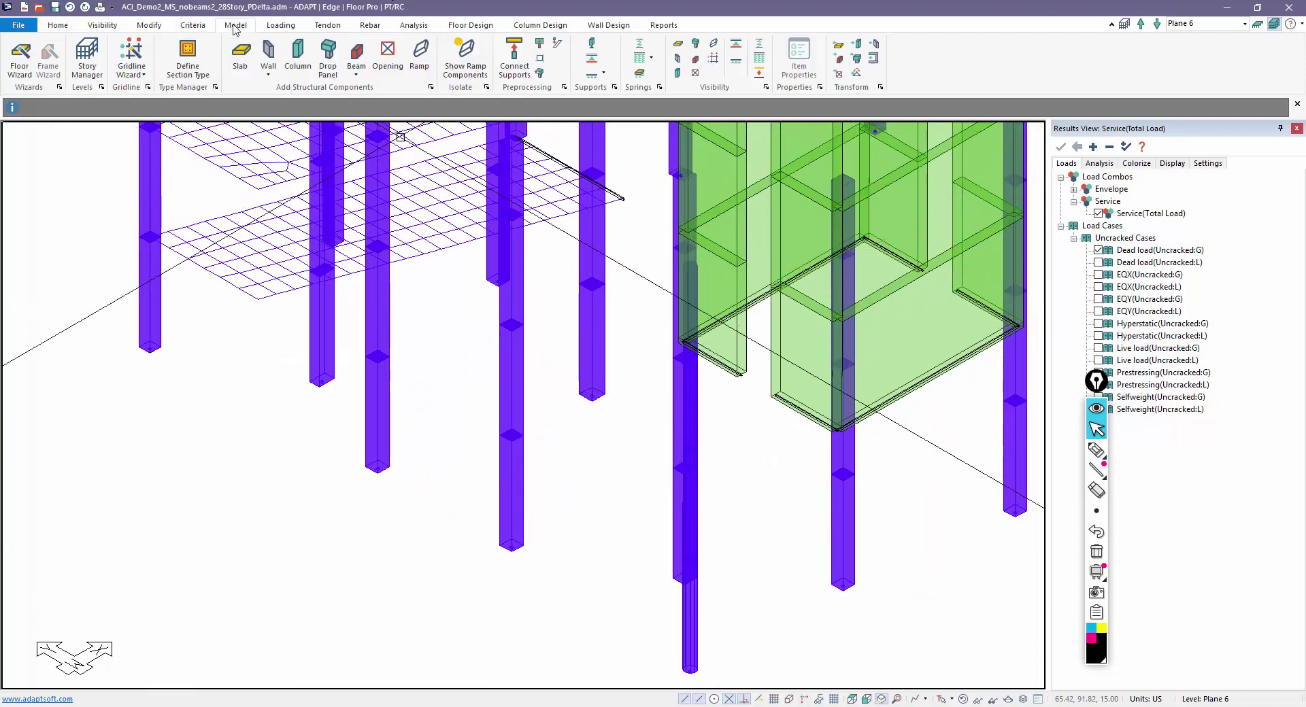
{"action": "left_click", "coordinate": [593, 46]}
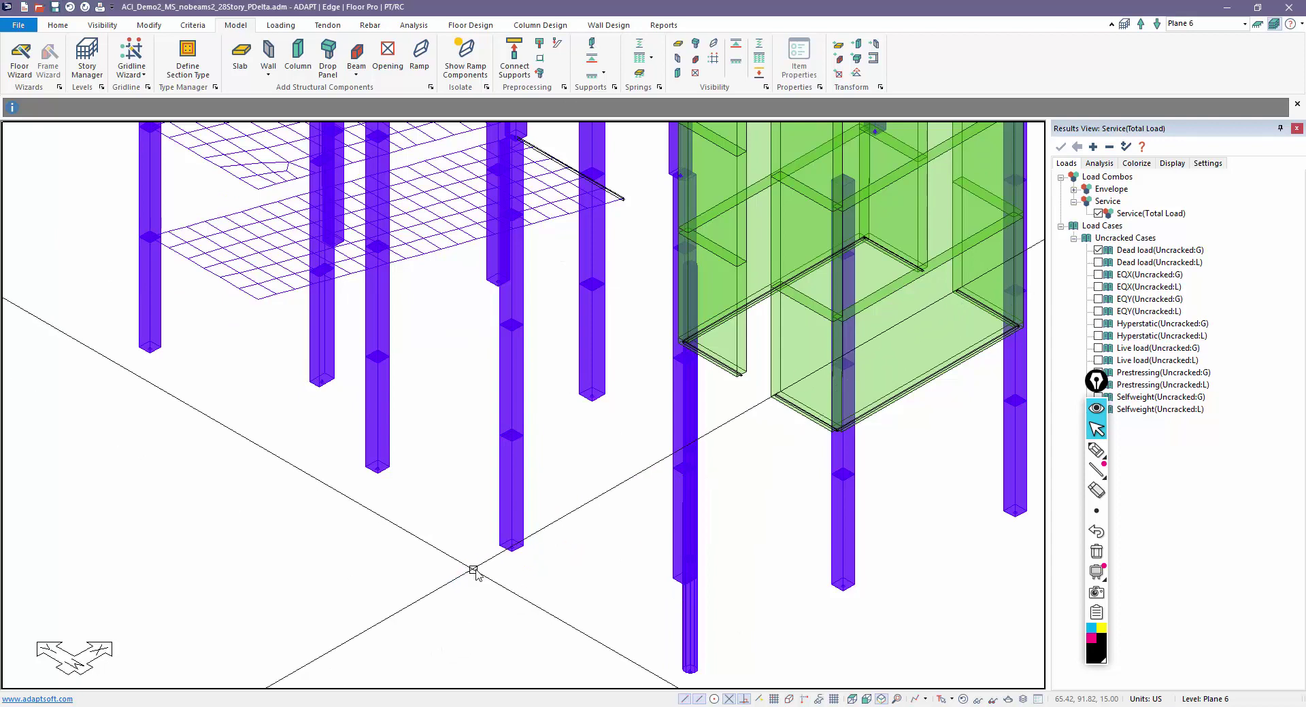
{"action": "scroll", "coordinate": [478, 571], "scroll_direction": "up", "scroll_amount": 5}
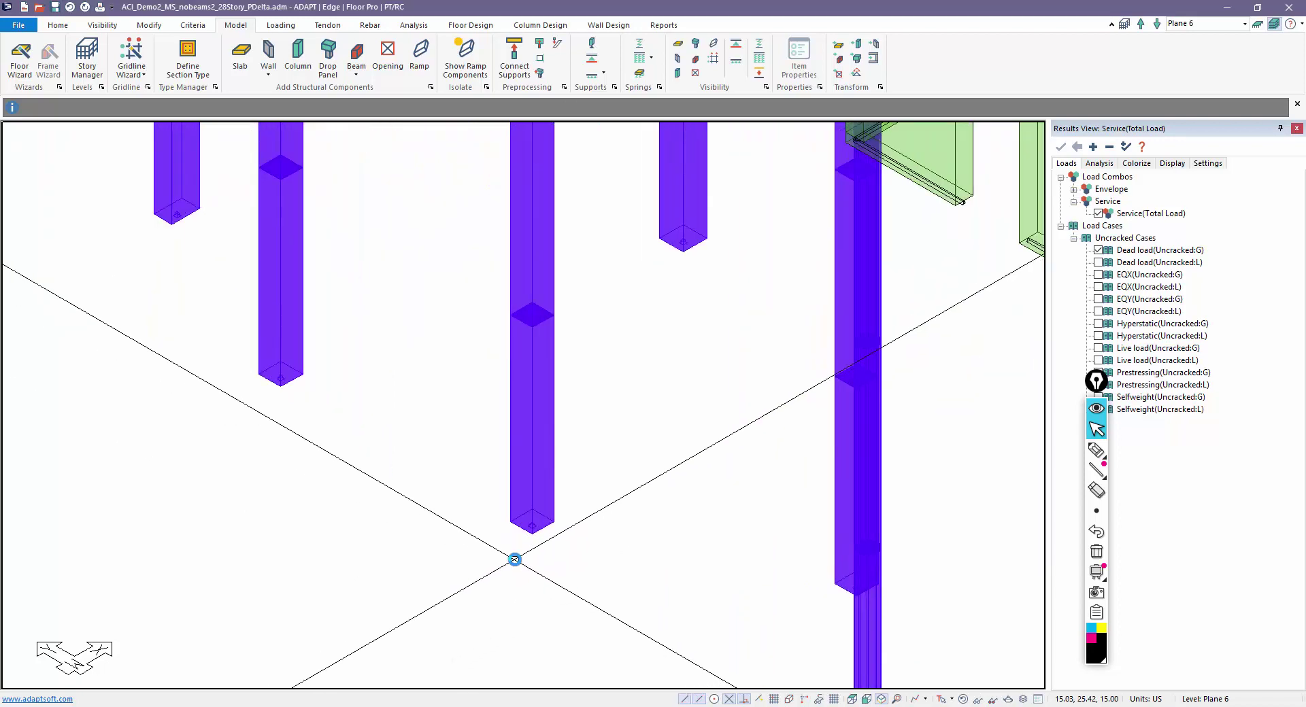
{"action": "left_click", "coordinate": [535, 502]}
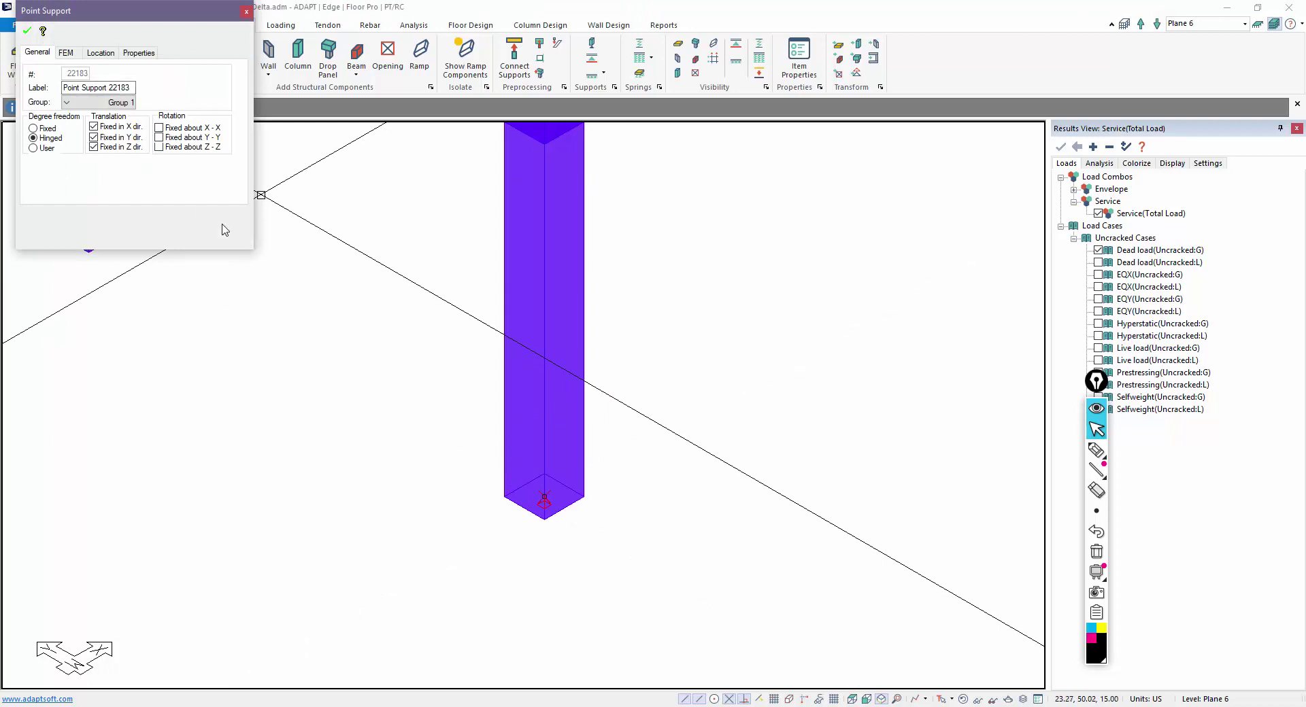
{"action": "scroll", "coordinate": [677, 473], "scroll_direction": "down", "scroll_amount": 10}
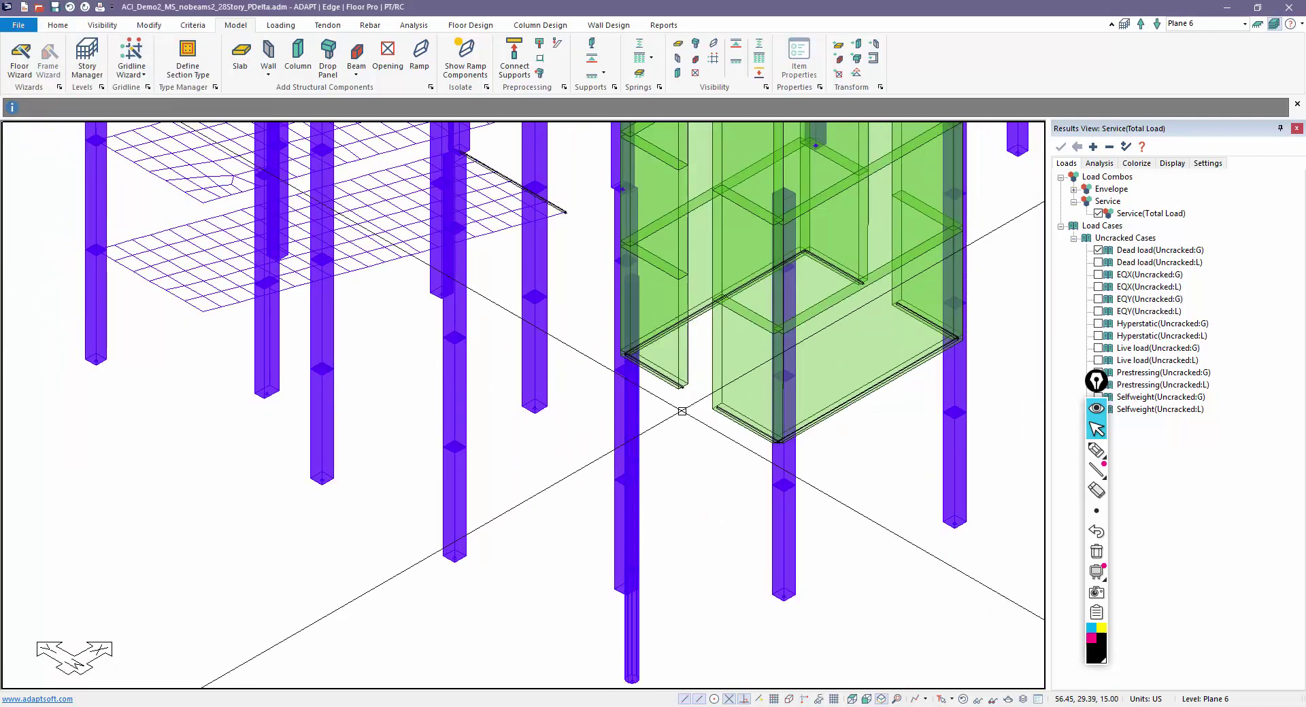
Step: Examine the translation and rotation fixity of a line support at the base of the core wall
{"action": "scroll", "coordinate": [683, 412], "scroll_direction": "up", "scroll_amount": 5}
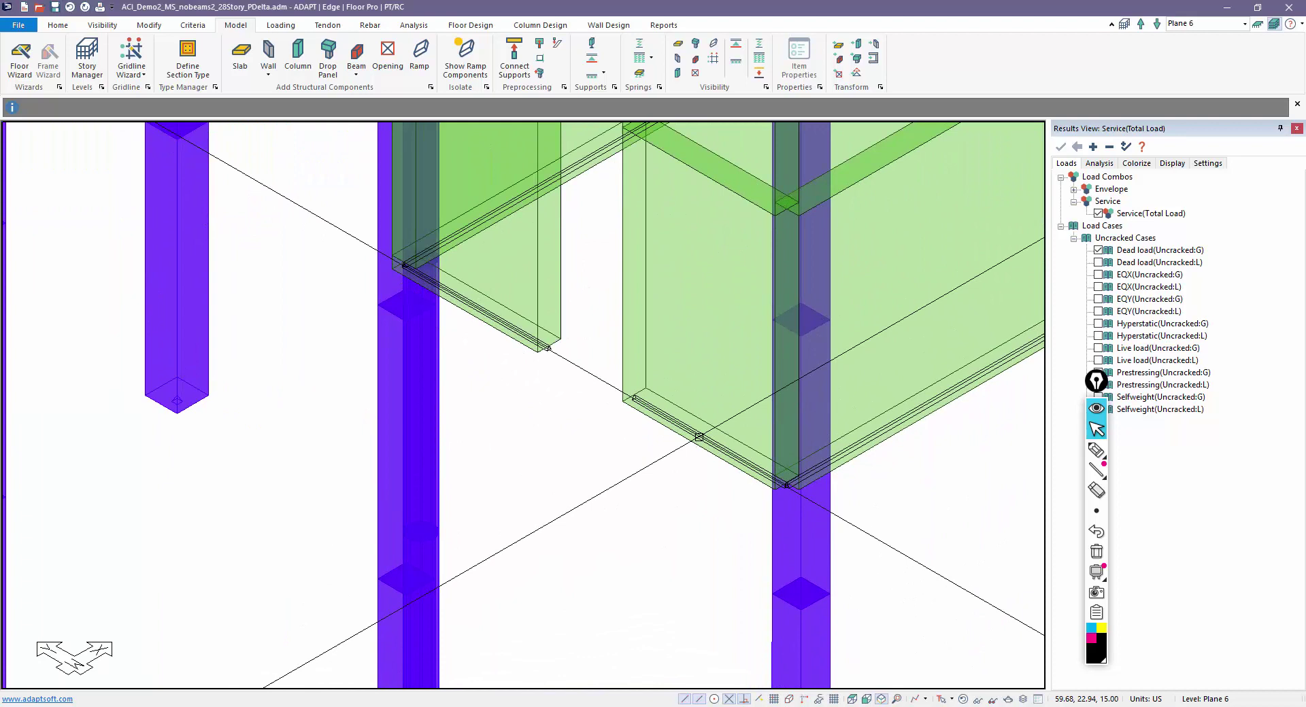
{"action": "left_click", "coordinate": [699, 436]}
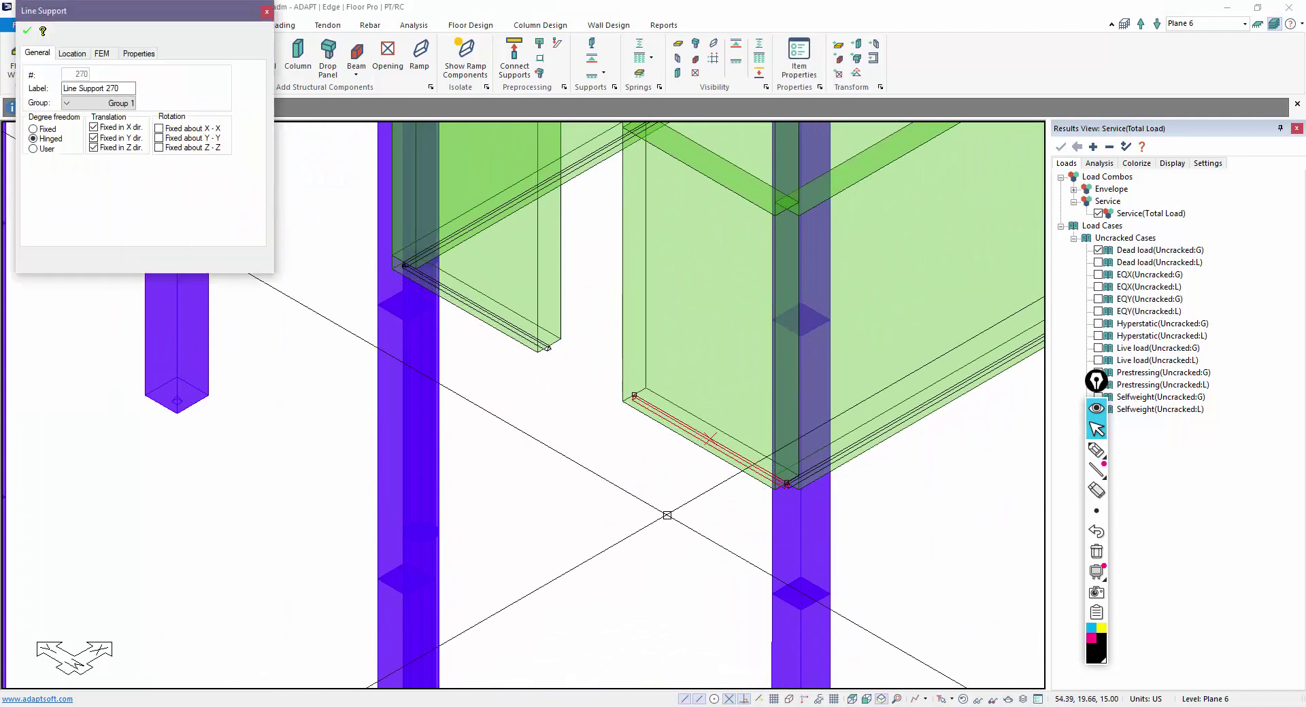
{"action": "scroll", "coordinate": [677, 524], "scroll_direction": "down", "scroll_amount": 2}
{"action": "scroll", "coordinate": [568, 415], "scroll_direction": "up", "scroll_amount": 3}
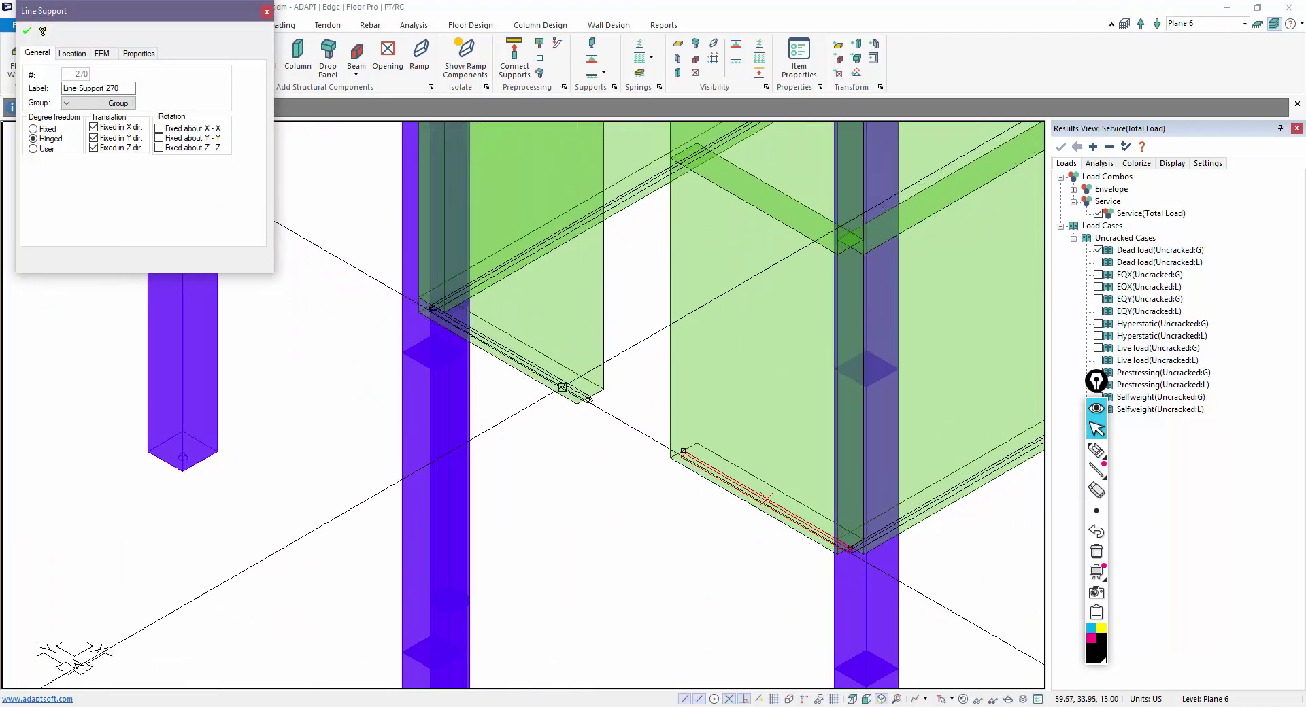
Step: Set all line supports at the core wall base to fixed in X, Y and Z translation and about X-X, Y-Y and Z-Z
{"action": "left_click", "coordinate": [562, 387]}
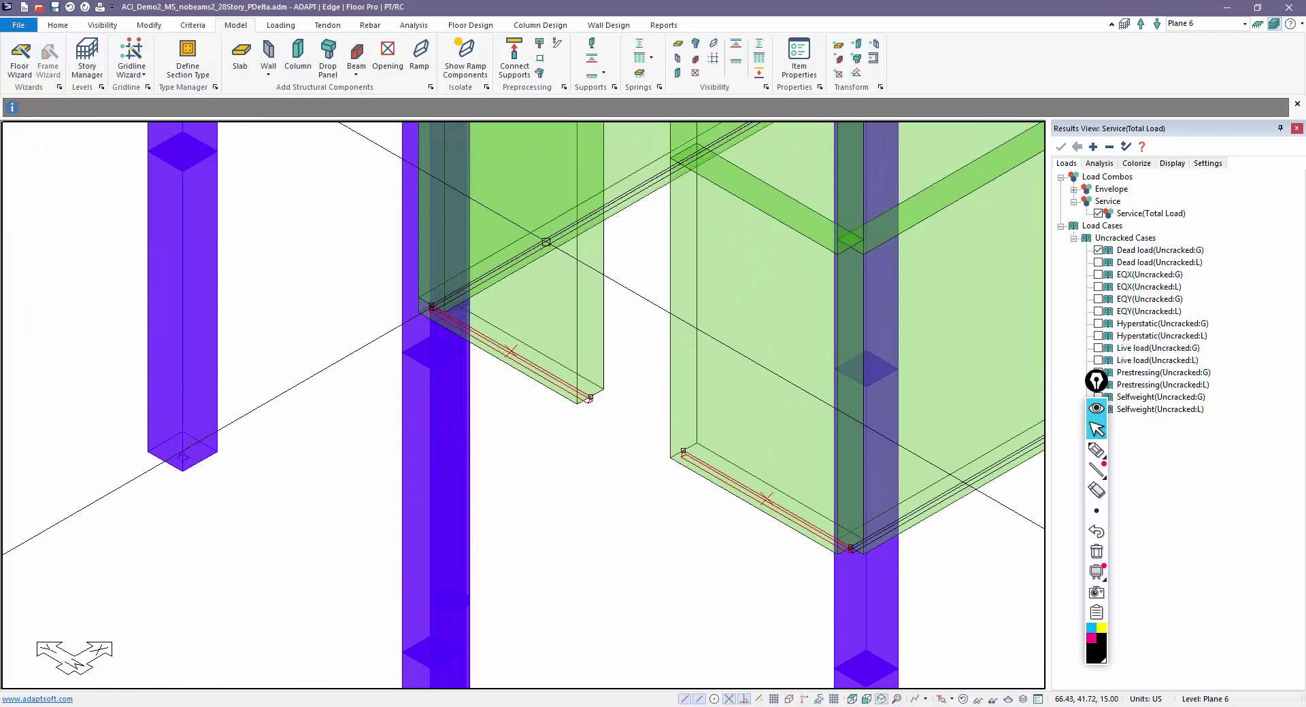
{"action": "scroll", "coordinate": [503, 460], "scroll_direction": "down", "scroll_amount": 2}
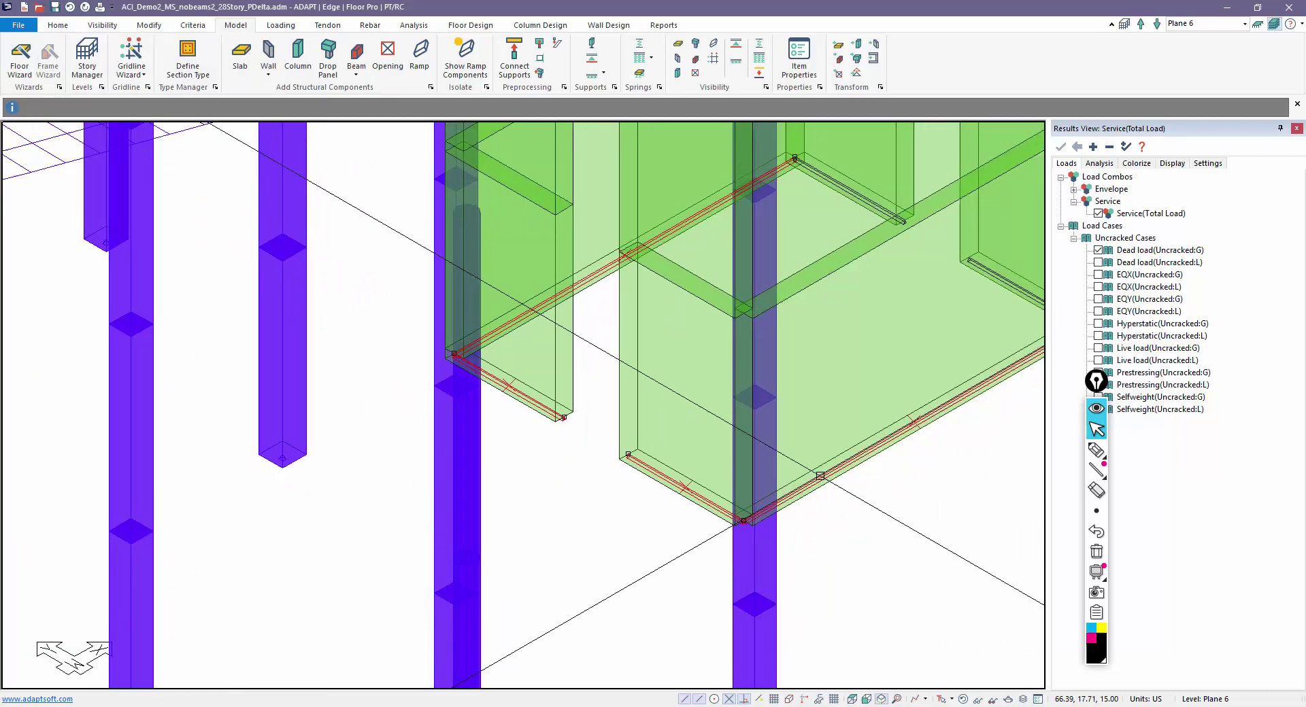
{"action": "scroll", "coordinate": [752, 461], "scroll_direction": "up", "scroll_amount": 3}
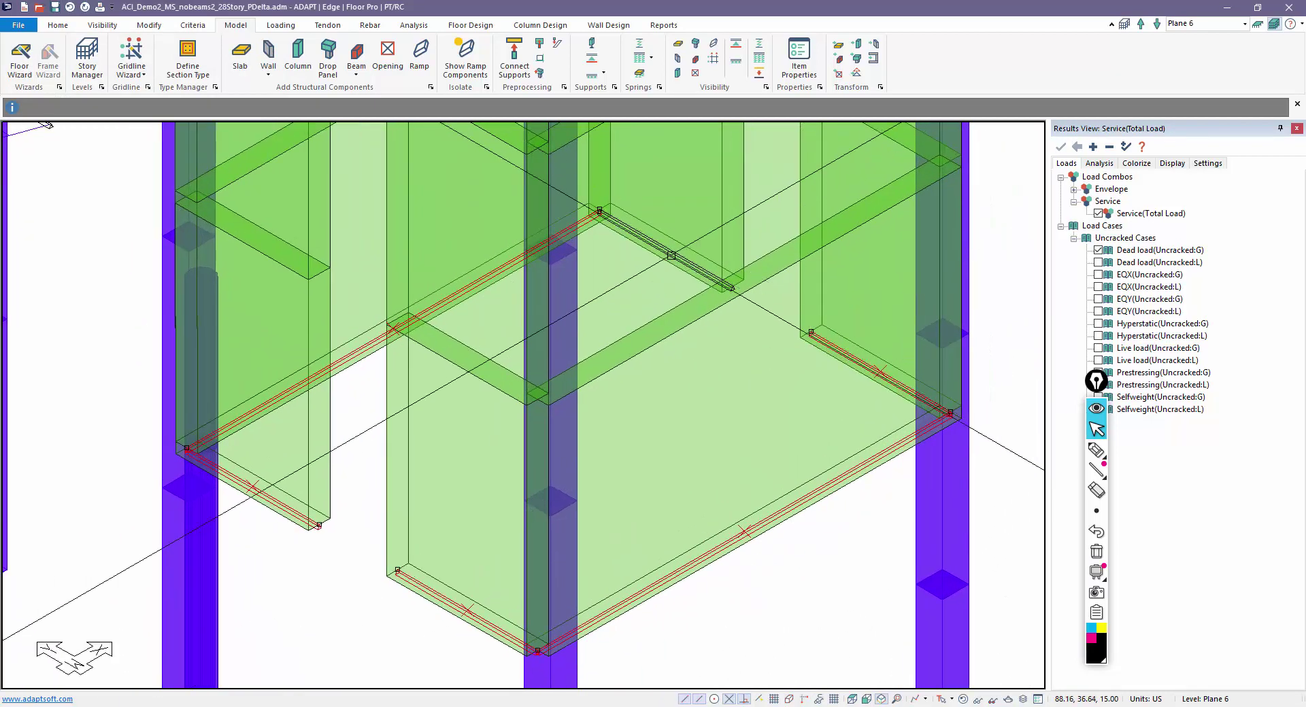
{"action": "scroll", "coordinate": [705, 365], "scroll_direction": "down", "scroll_amount": 3}
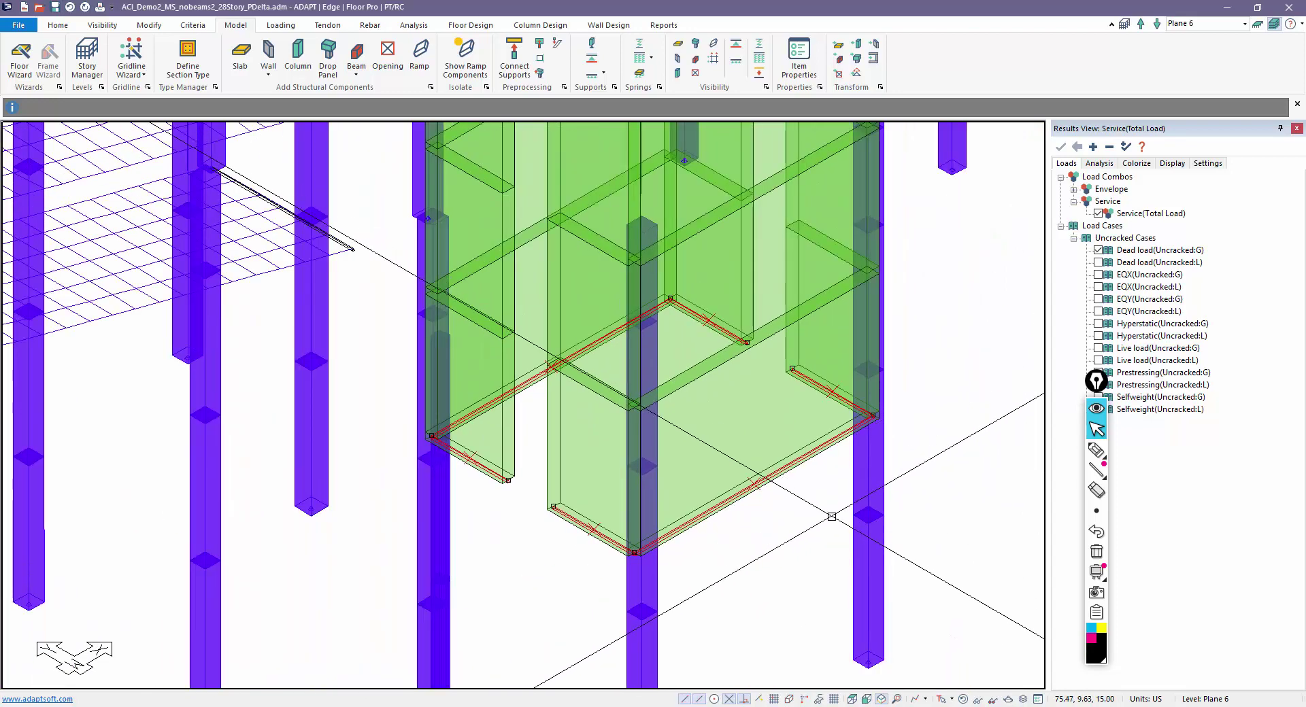
{"action": "scroll", "coordinate": [831, 518], "scroll_direction": "down", "scroll_amount": 1}
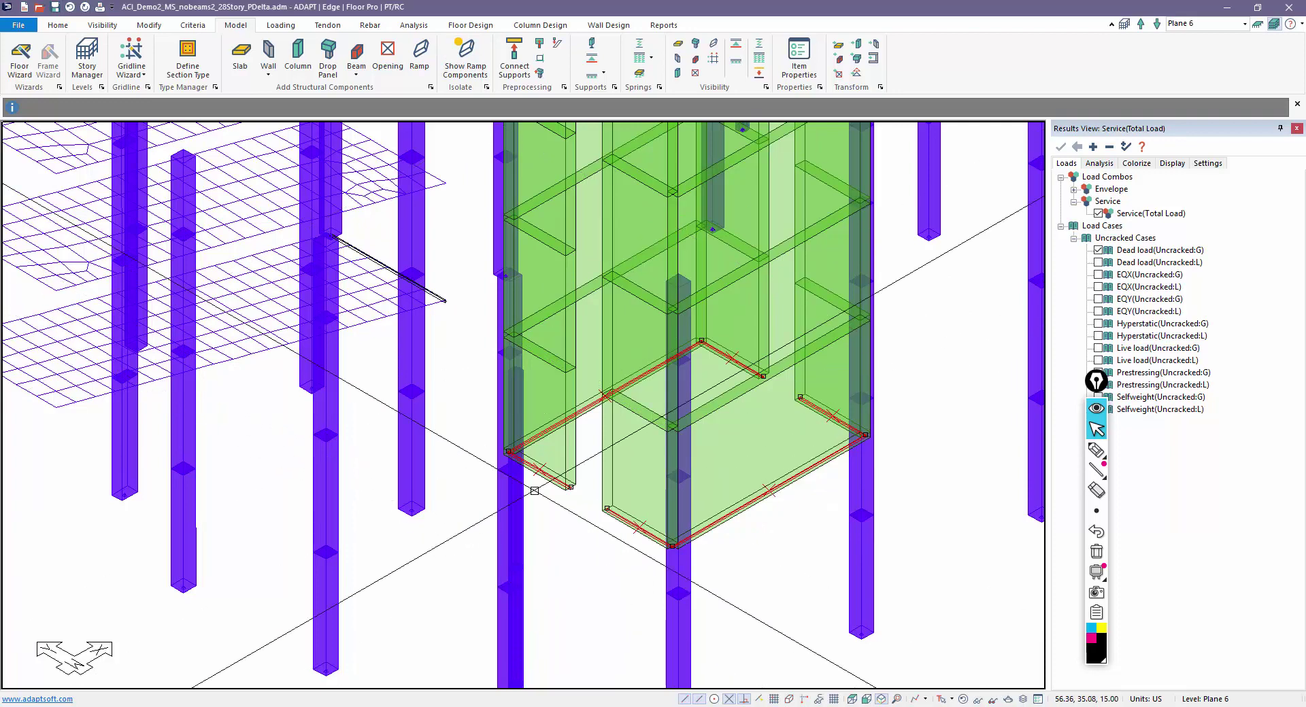
{"action": "left_click", "coordinate": [149, 26]}
{"action": "left_click", "coordinate": [61, 60]}
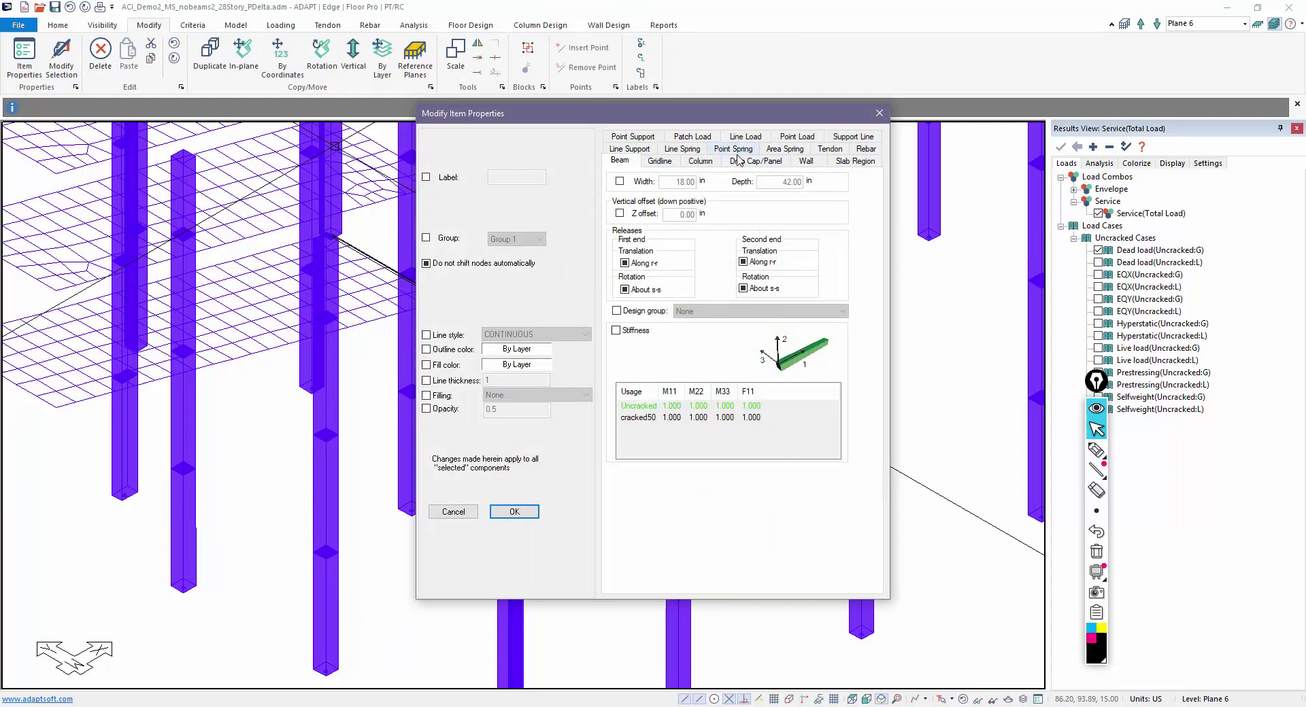
{"action": "left_click", "coordinate": [655, 149]}
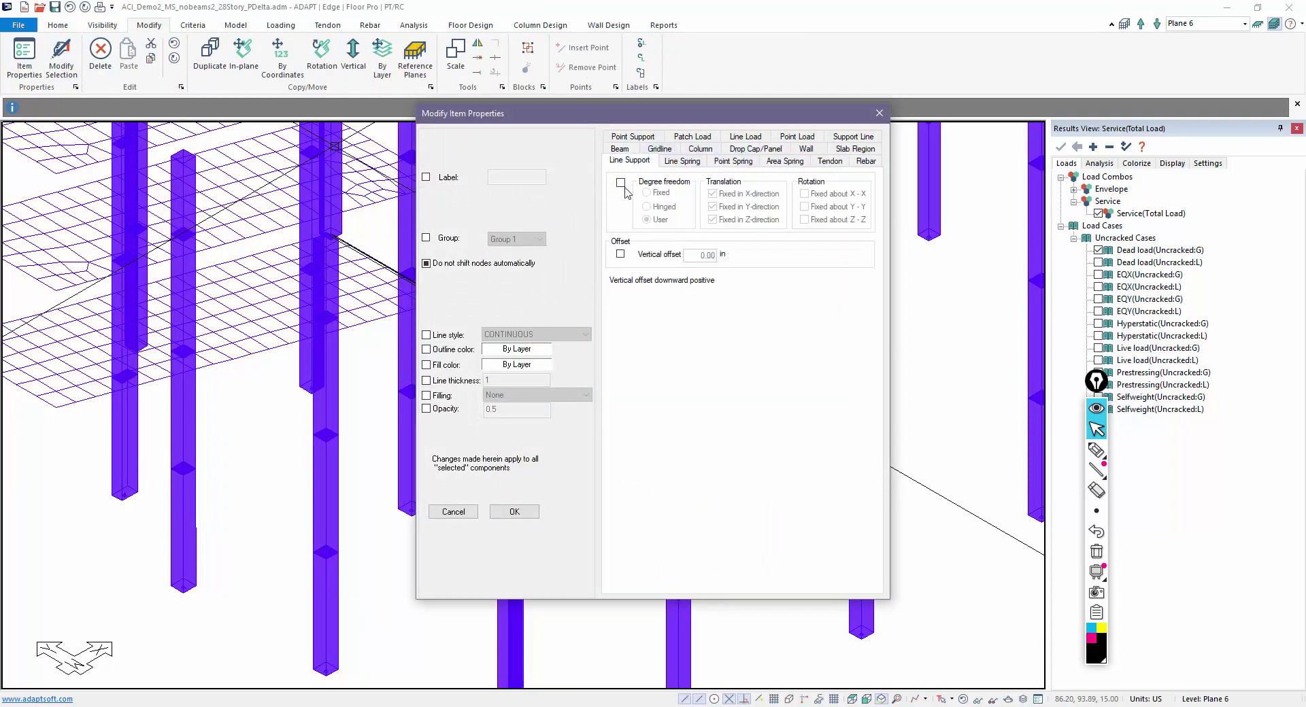
{"action": "left_click", "coordinate": [620, 182]}
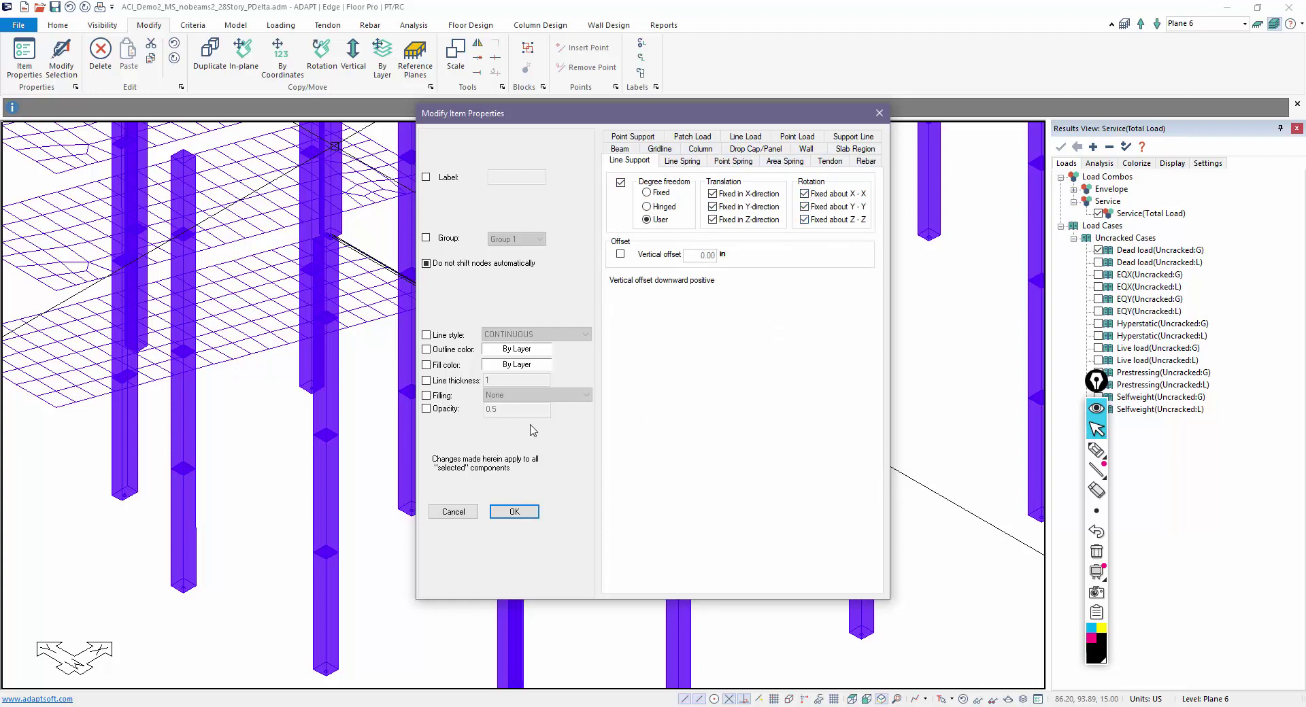
{"action": "left_click", "coordinate": [527, 519]}
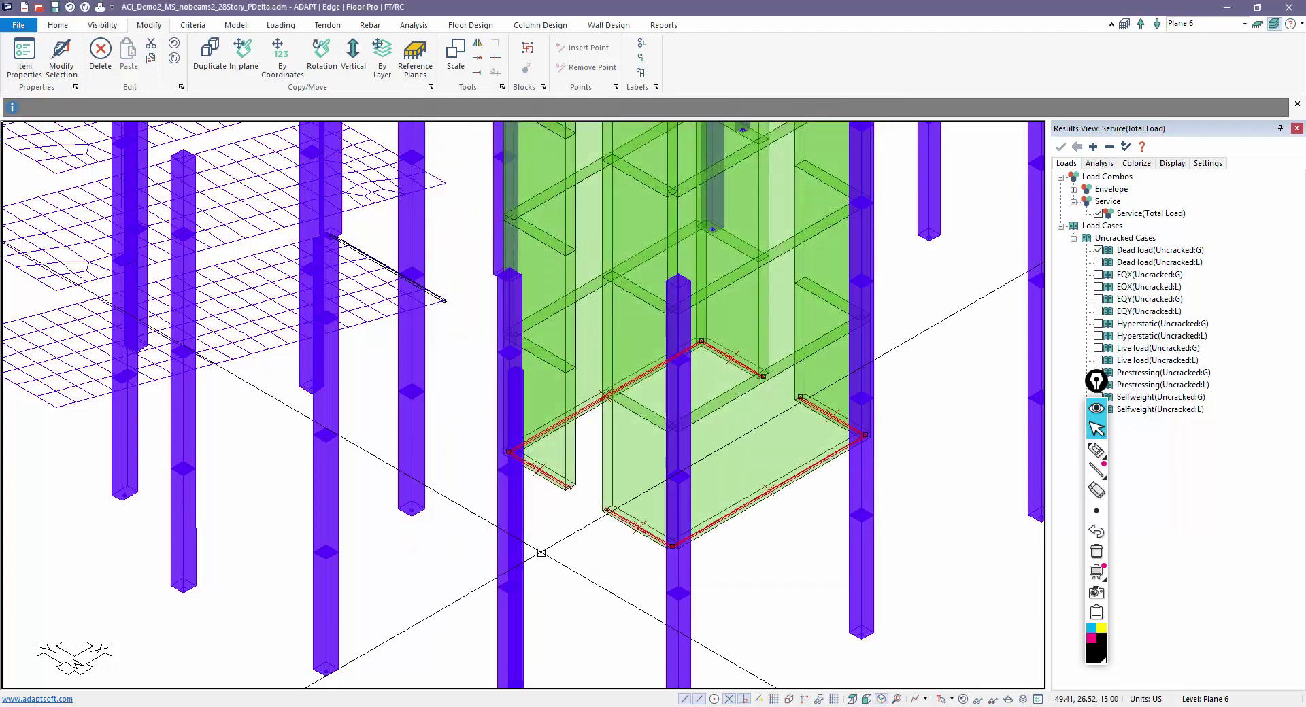
Step: Regenerate the supports from the multi-level criteria with the user-modified core wall line supports in place
{"action": "scroll", "coordinate": [814, 379], "scroll_direction": "down", "scroll_amount": 3}
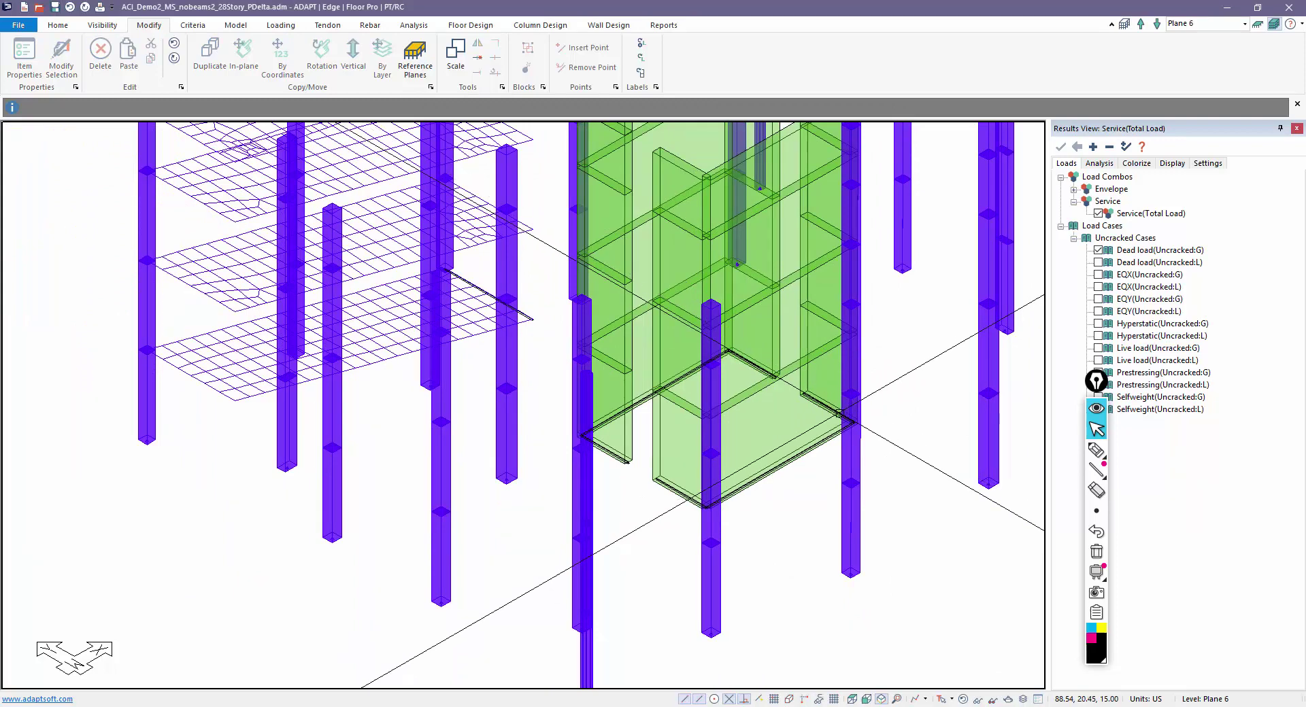
{"action": "scroll", "coordinate": [838, 413], "scroll_direction": "up", "scroll_amount": 1}
{"action": "scroll", "coordinate": [838, 413], "scroll_direction": "down", "scroll_amount": 2}
{"action": "scroll", "coordinate": [839, 413], "scroll_direction": "up", "scroll_amount": 3}
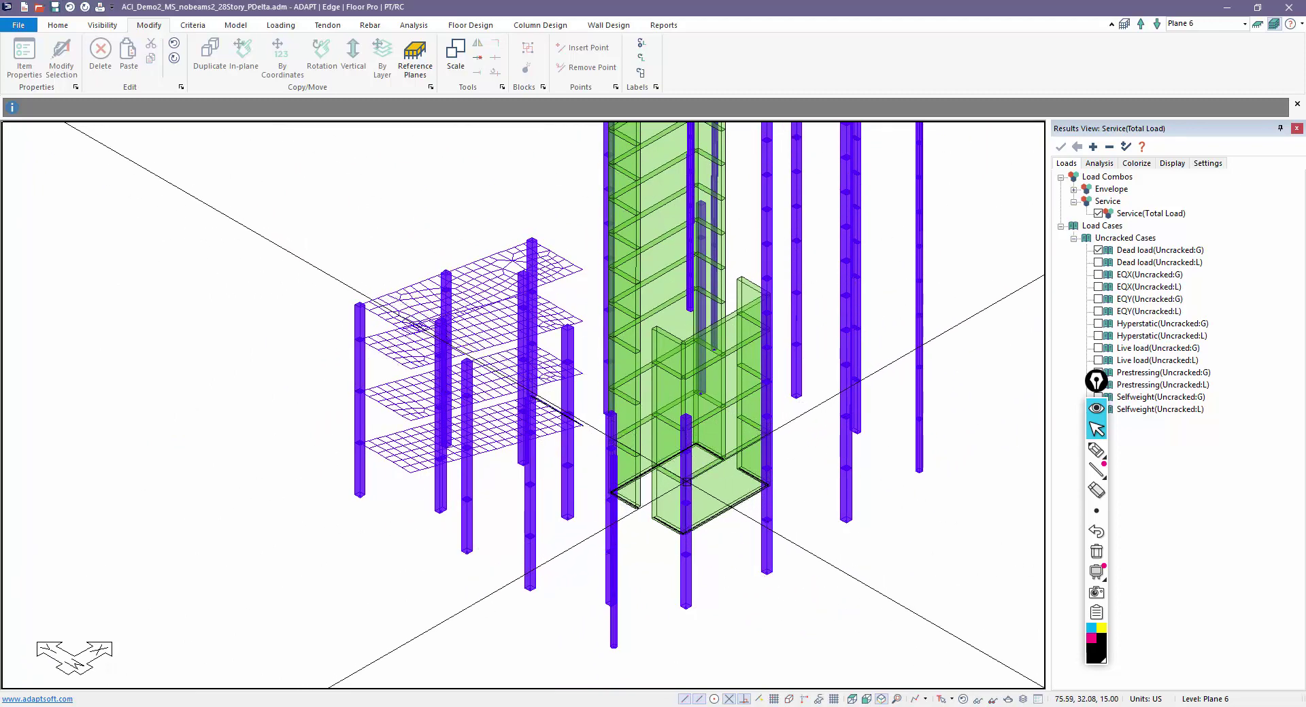
{"action": "left_click", "coordinate": [235, 26]}
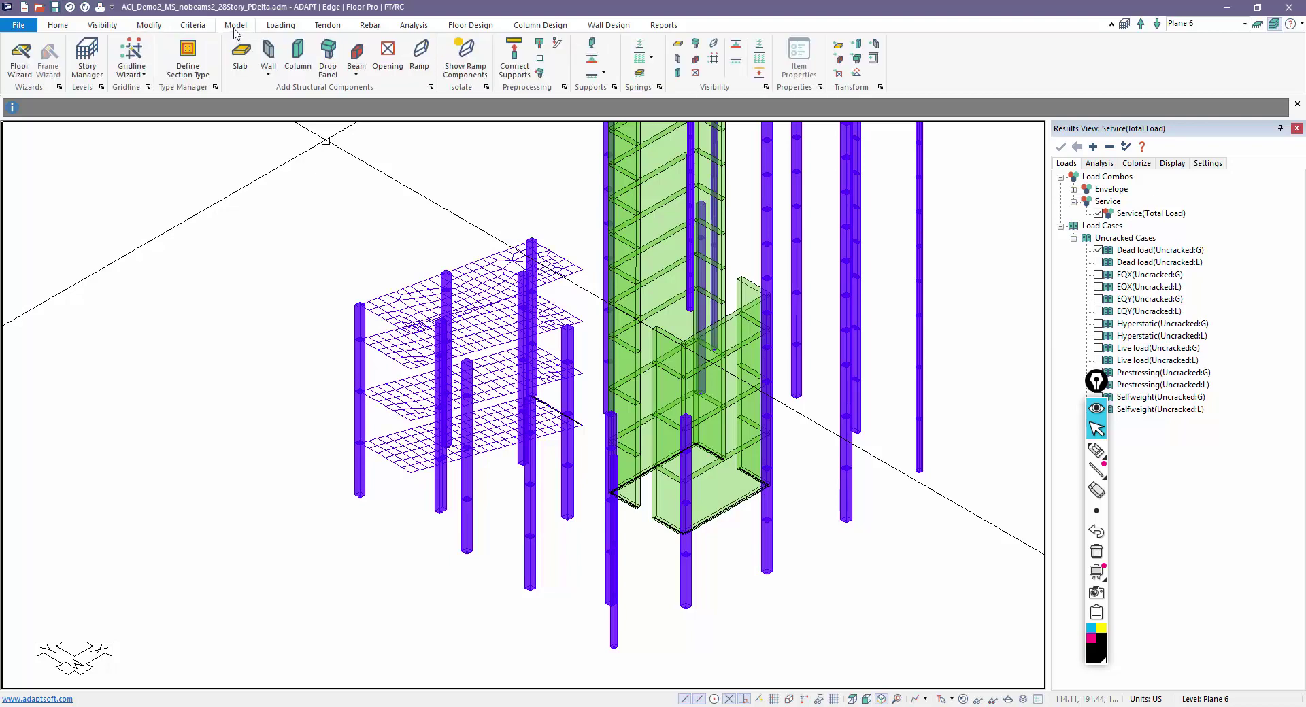
{"action": "left_click", "coordinate": [589, 48]}
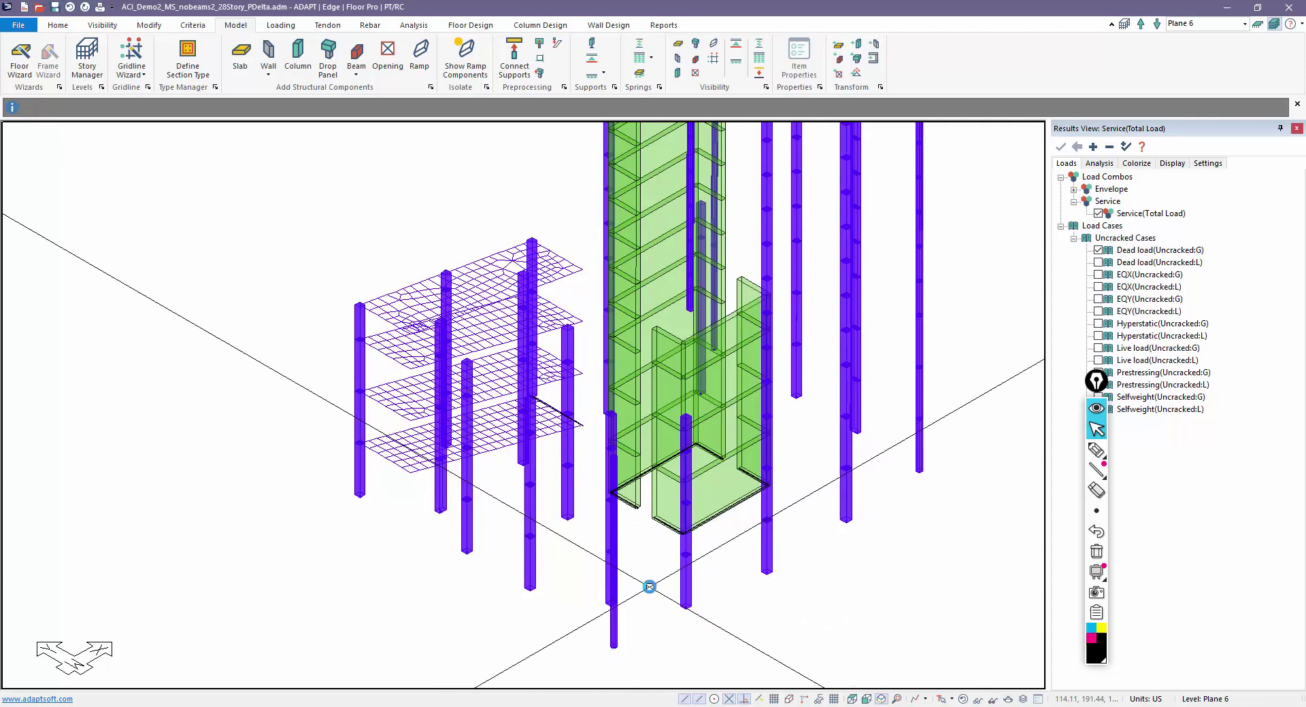
Step: Examine the translation and rotation fixity of the regenerated point support at a column's base
{"action": "scroll", "coordinate": [651, 587], "scroll_direction": "up", "scroll_amount": 8}
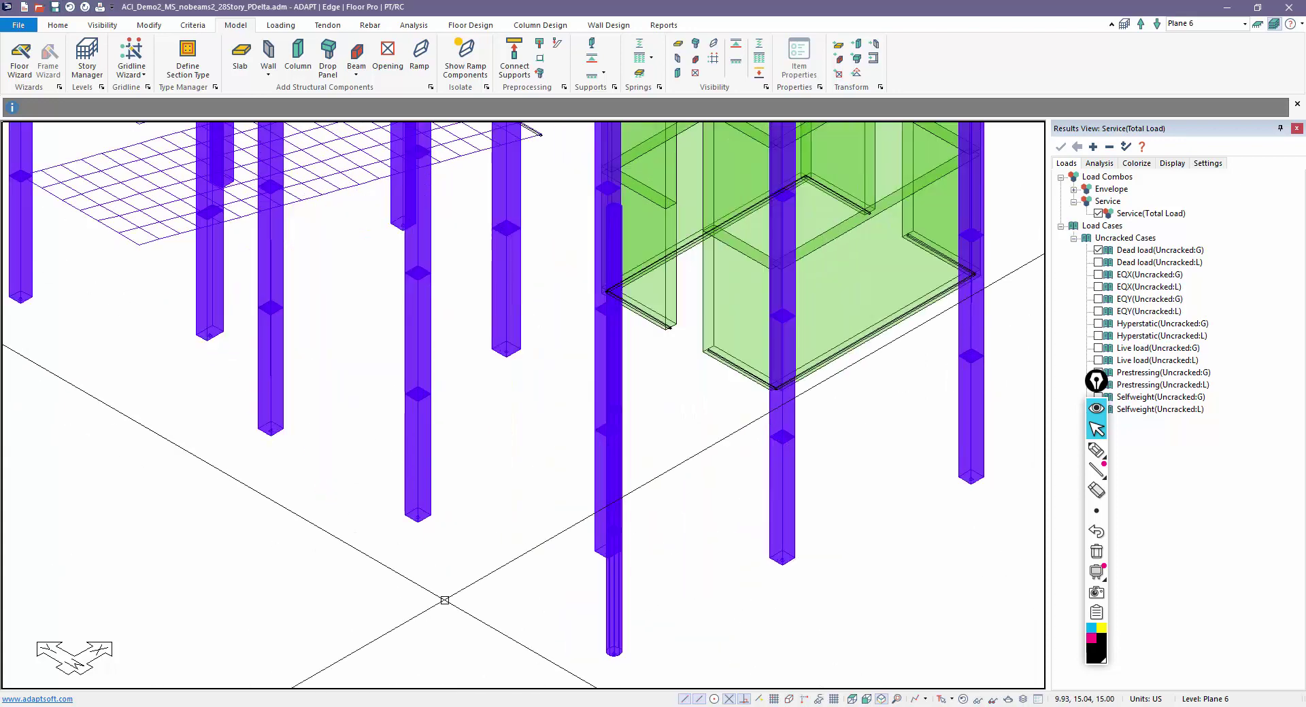
{"action": "scroll", "coordinate": [366, 460], "scroll_direction": "up", "scroll_amount": 6}
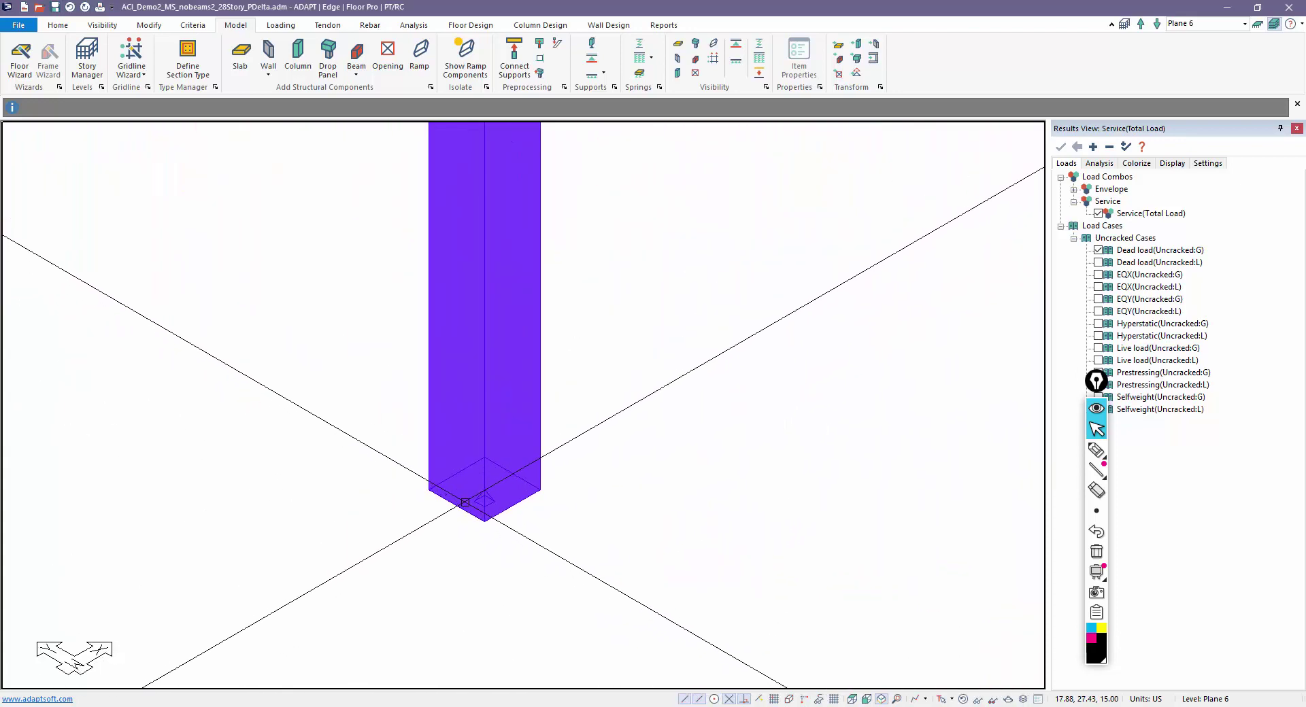
{"action": "left_click", "coordinate": [472, 500]}
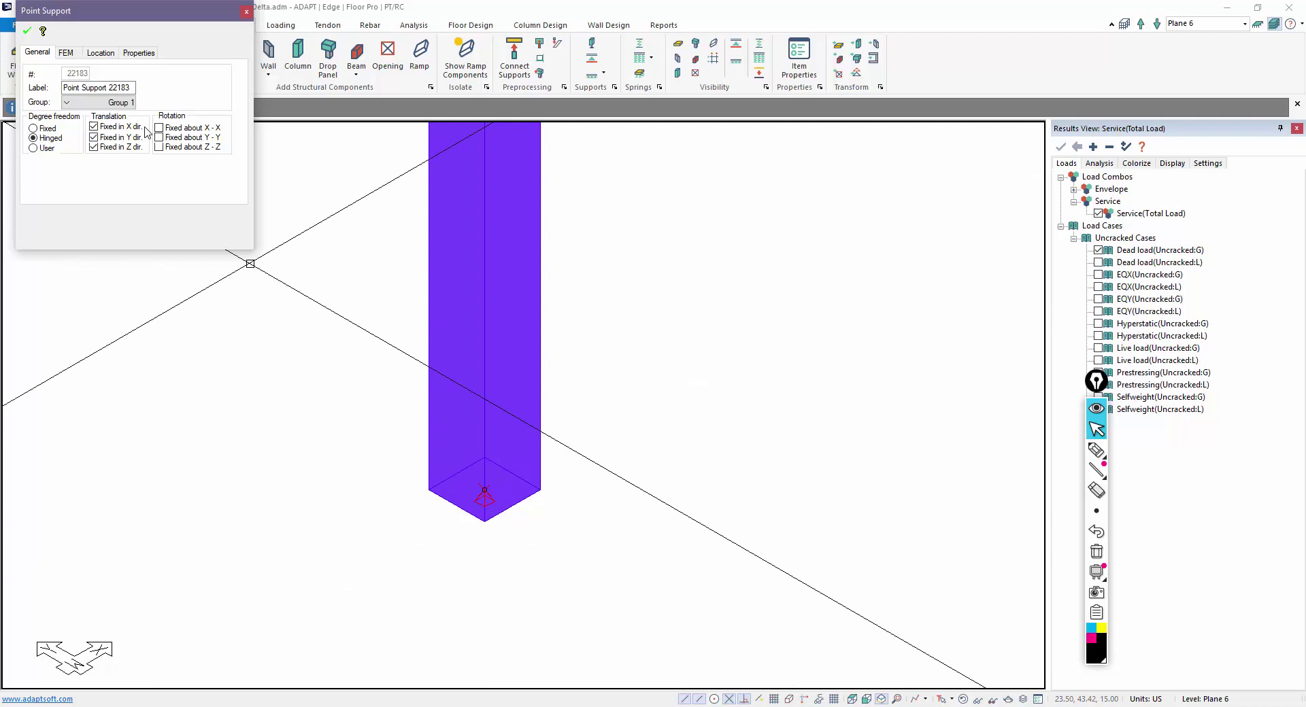
{"action": "key", "text": "Escape"}
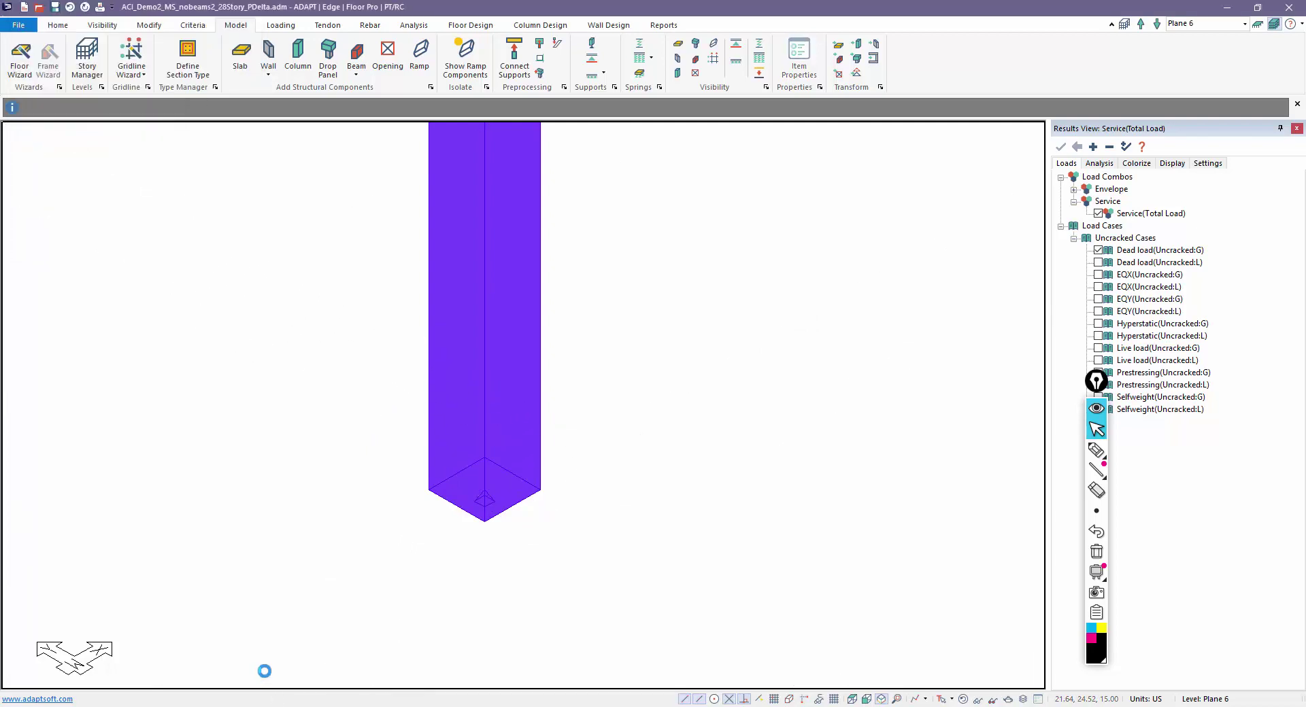
Step: Examine the translation and rotation fixity of a user-modified line support at the core wall base
{"action": "scroll", "coordinate": [258, 646], "scroll_direction": "down", "scroll_amount": 3}
{"action": "scroll", "coordinate": [496, 480], "scroll_direction": "down", "scroll_amount": 2}
{"action": "scroll", "coordinate": [524, 495], "scroll_direction": "up", "scroll_amount": 4}
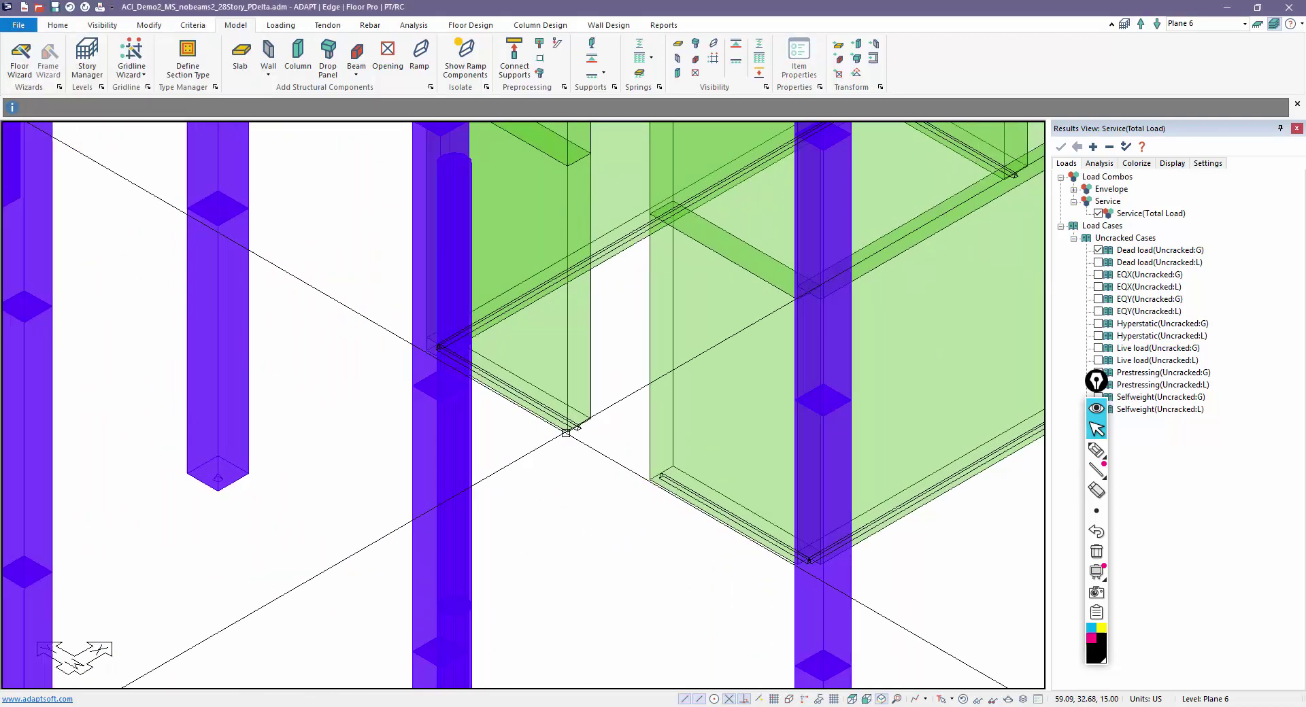
{"action": "scroll", "coordinate": [667, 476], "scroll_direction": "up", "scroll_amount": 2}
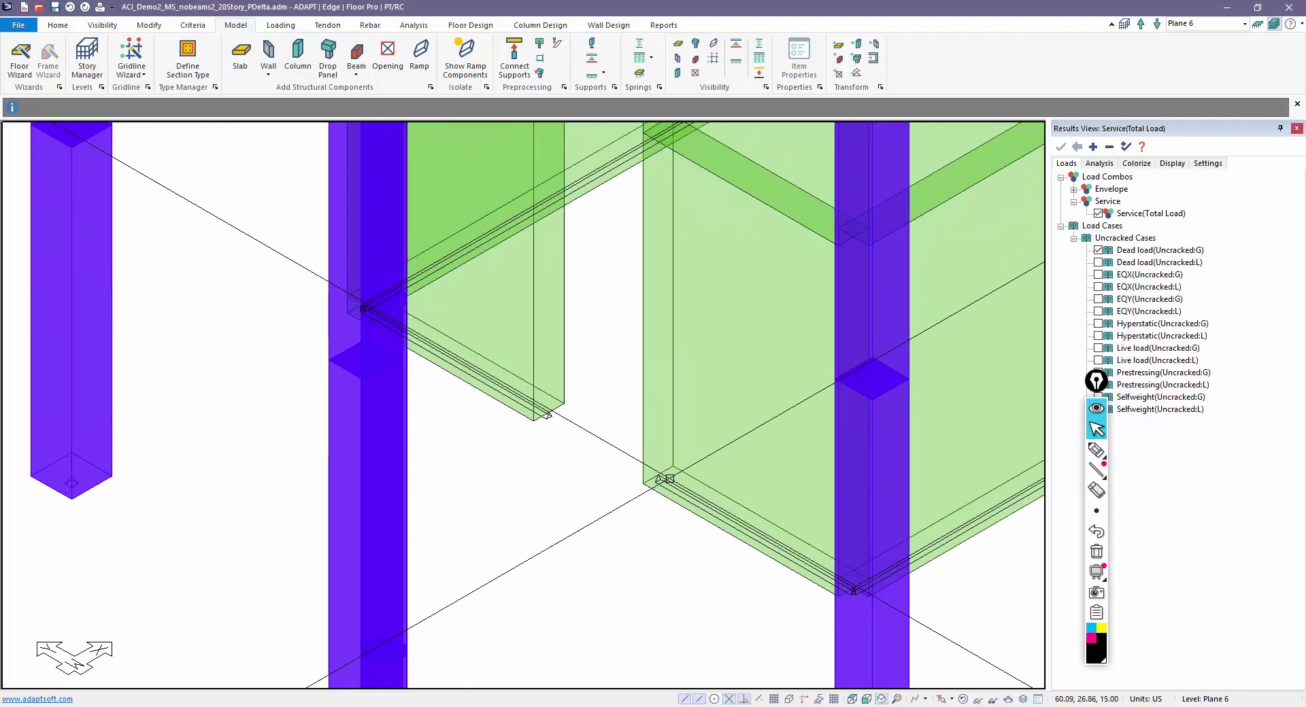
{"action": "double_click", "coordinate": [670, 481]}
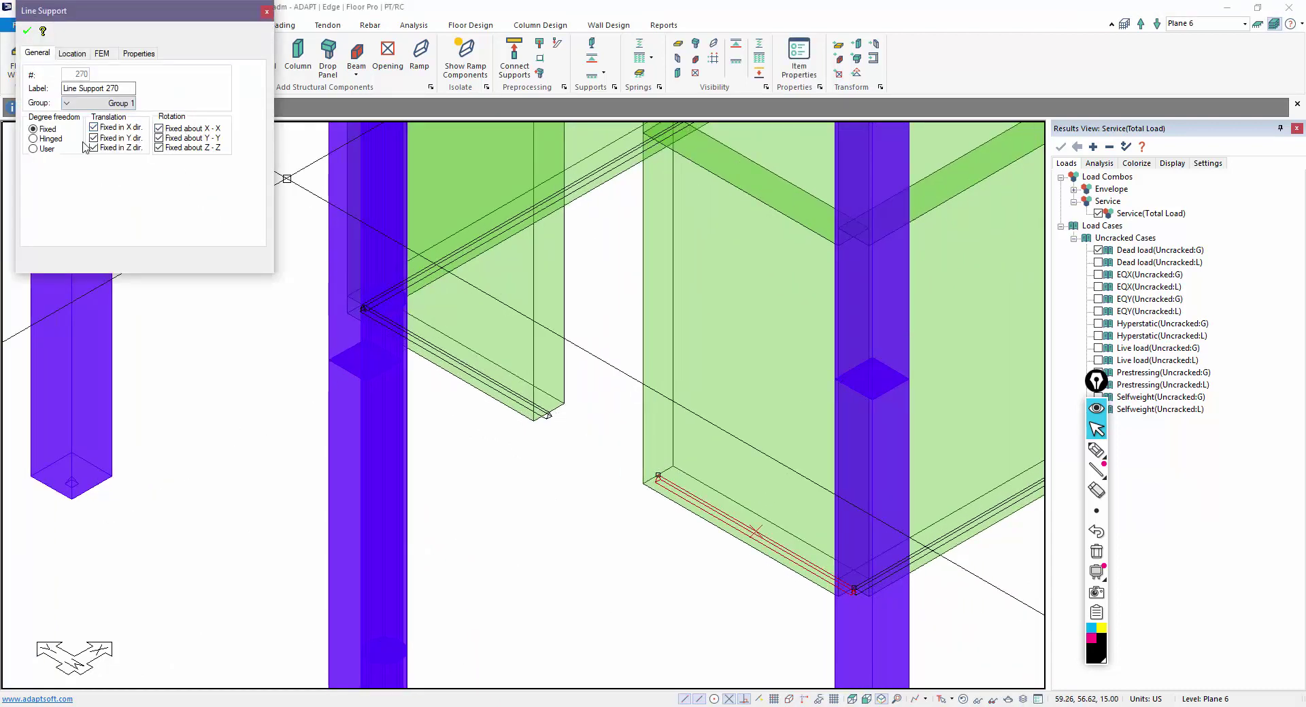
{"action": "scroll", "coordinate": [510, 577], "scroll_direction": "down", "scroll_amount": 5}
{"action": "key", "text": "Escape"}
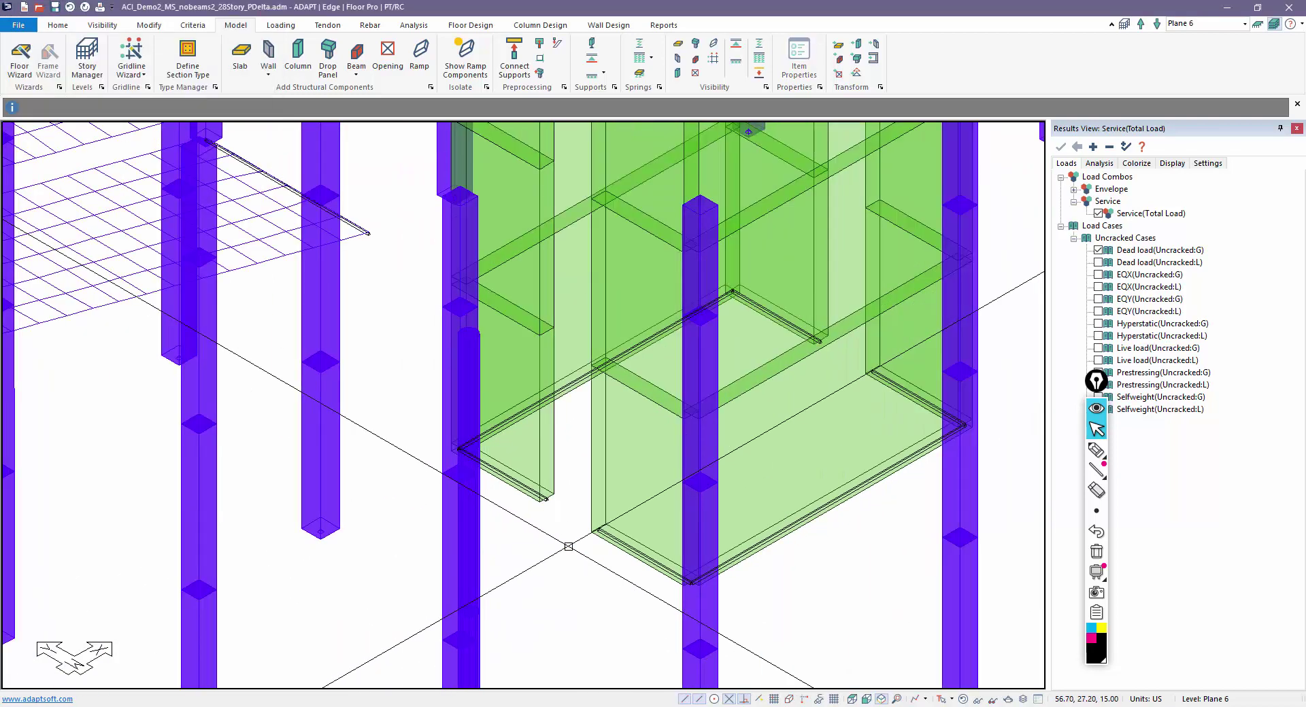
Step: Delete the three line supports under the C-shaped part of the core wall
{"action": "middle_click_drag", "start_coordinate": [569, 546], "coordinate": [627, 635]}
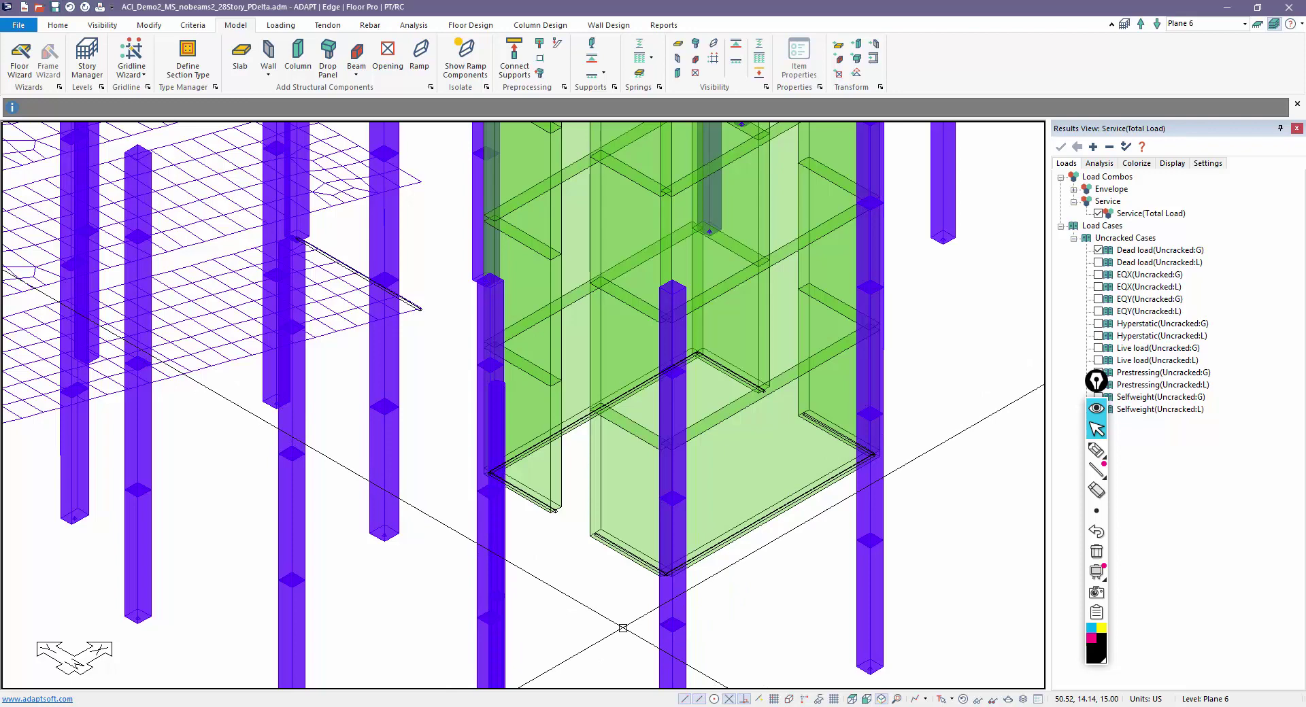
{"action": "scroll", "coordinate": [623, 628], "scroll_direction": "up", "scroll_amount": 5}
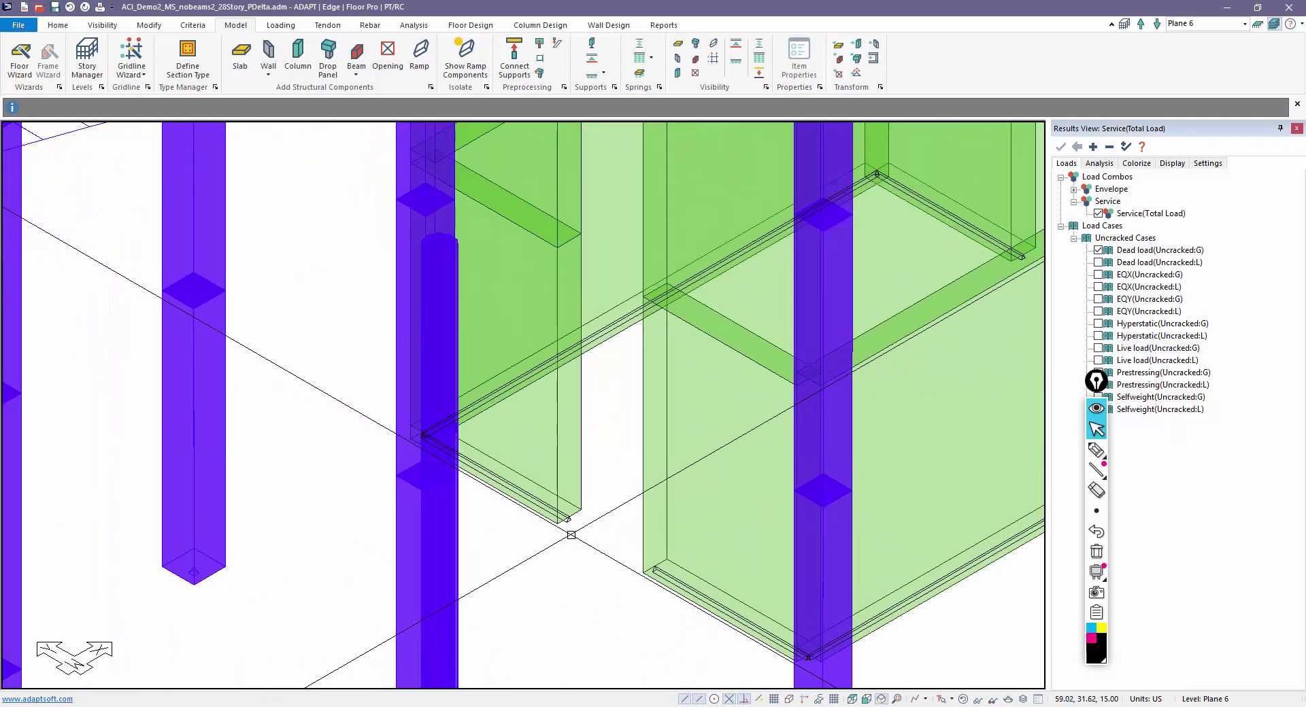
{"action": "left_click", "coordinate": [569, 519]}
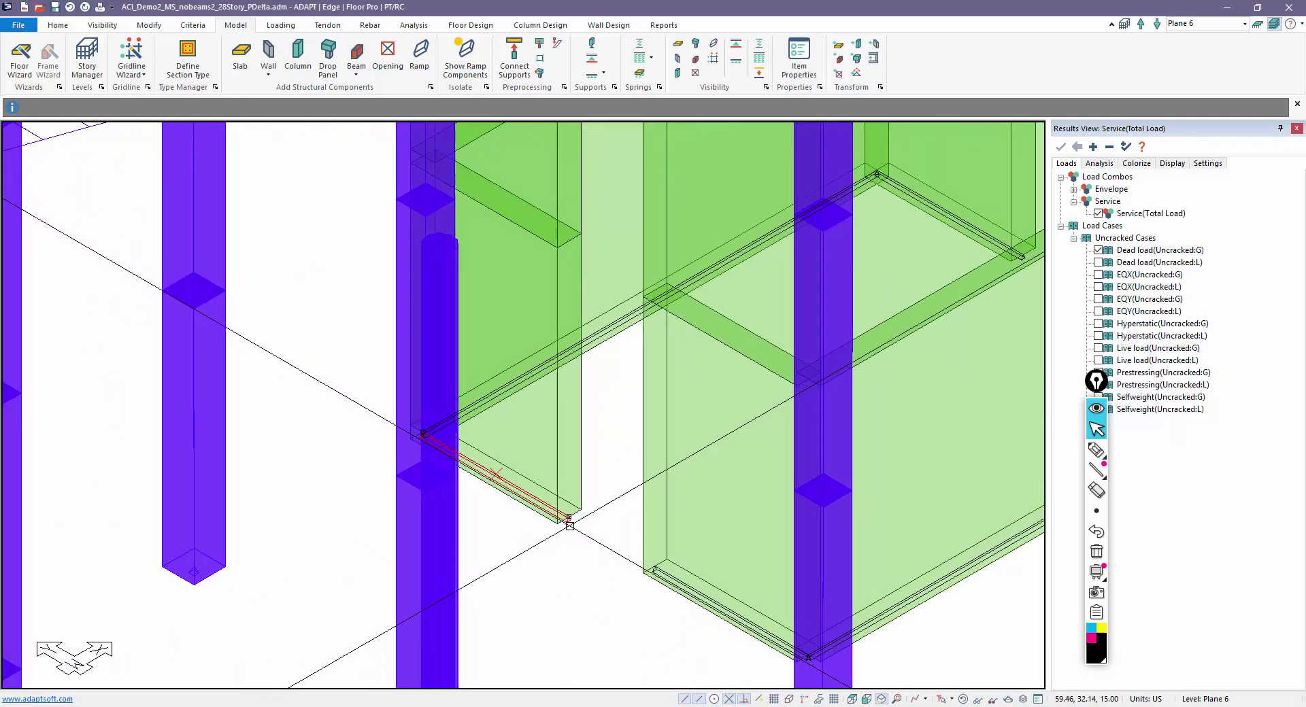
{"action": "left_click", "coordinate": [591, 339]}
{"action": "scroll", "coordinate": [837, 265], "scroll_direction": "down", "scroll_amount": 1}
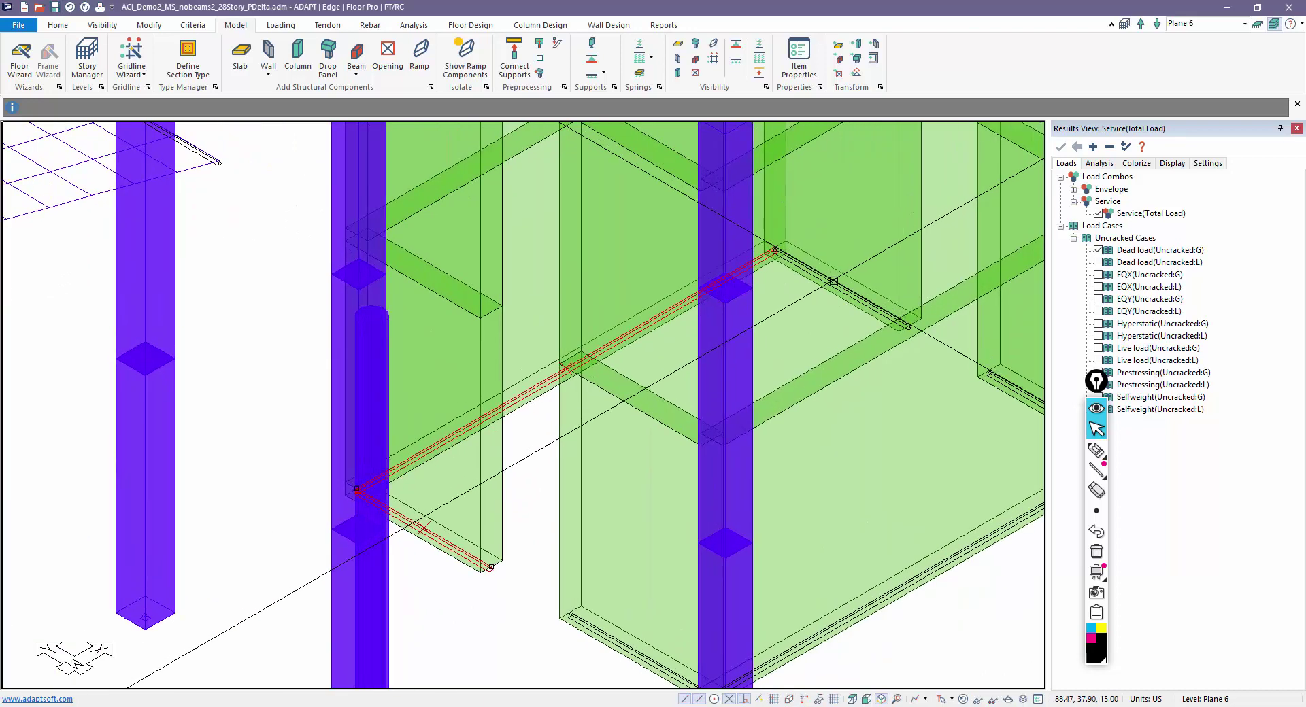
{"action": "left_click", "coordinate": [833, 281]}
{"action": "key", "text": "Delete"}
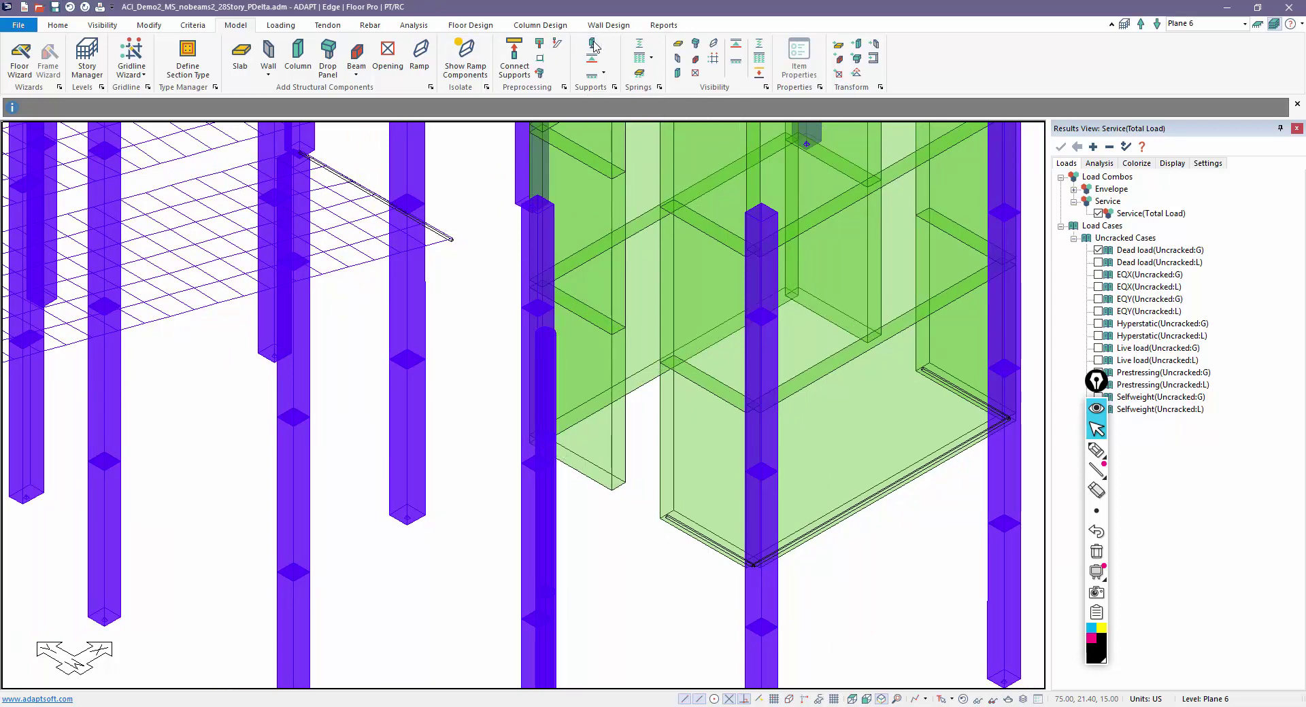
Step: Regenerate the supports and examine the fixity of the new line supports under the C-shaped core wall
{"action": "left_click", "coordinate": [593, 65]}
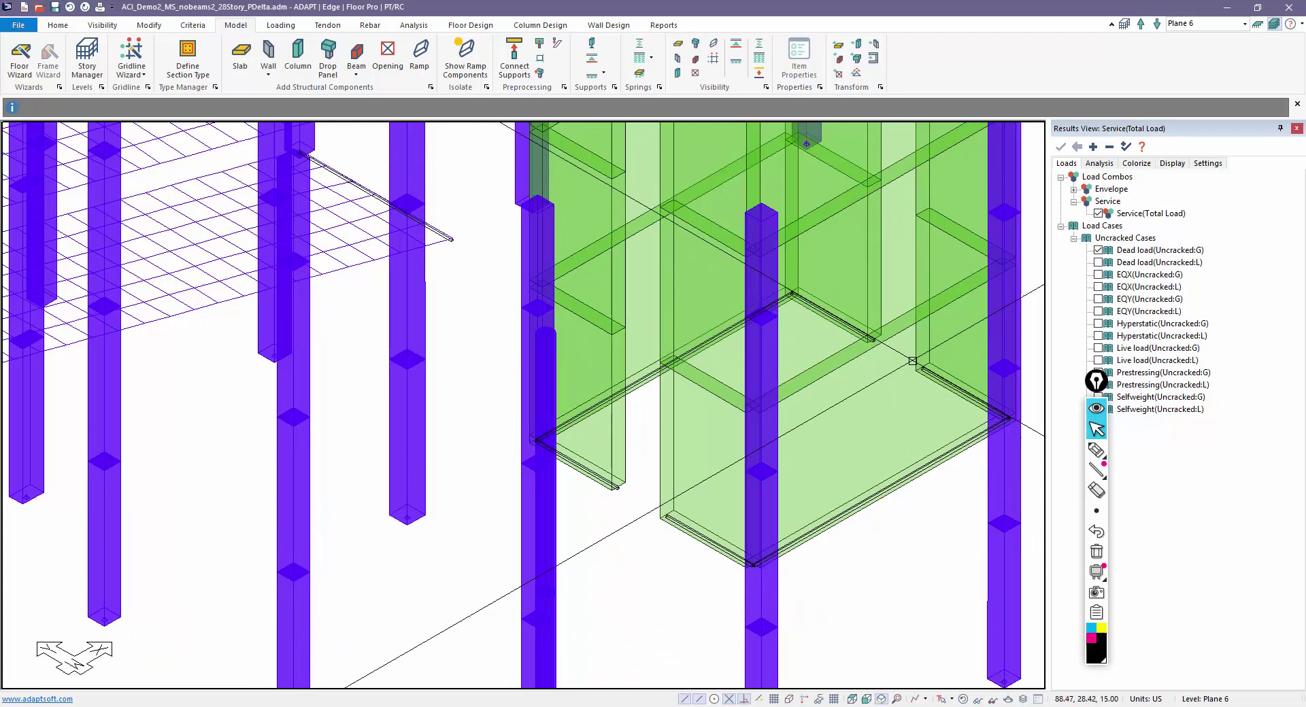
{"action": "scroll", "coordinate": [853, 333], "scroll_direction": "up", "scroll_amount": 5}
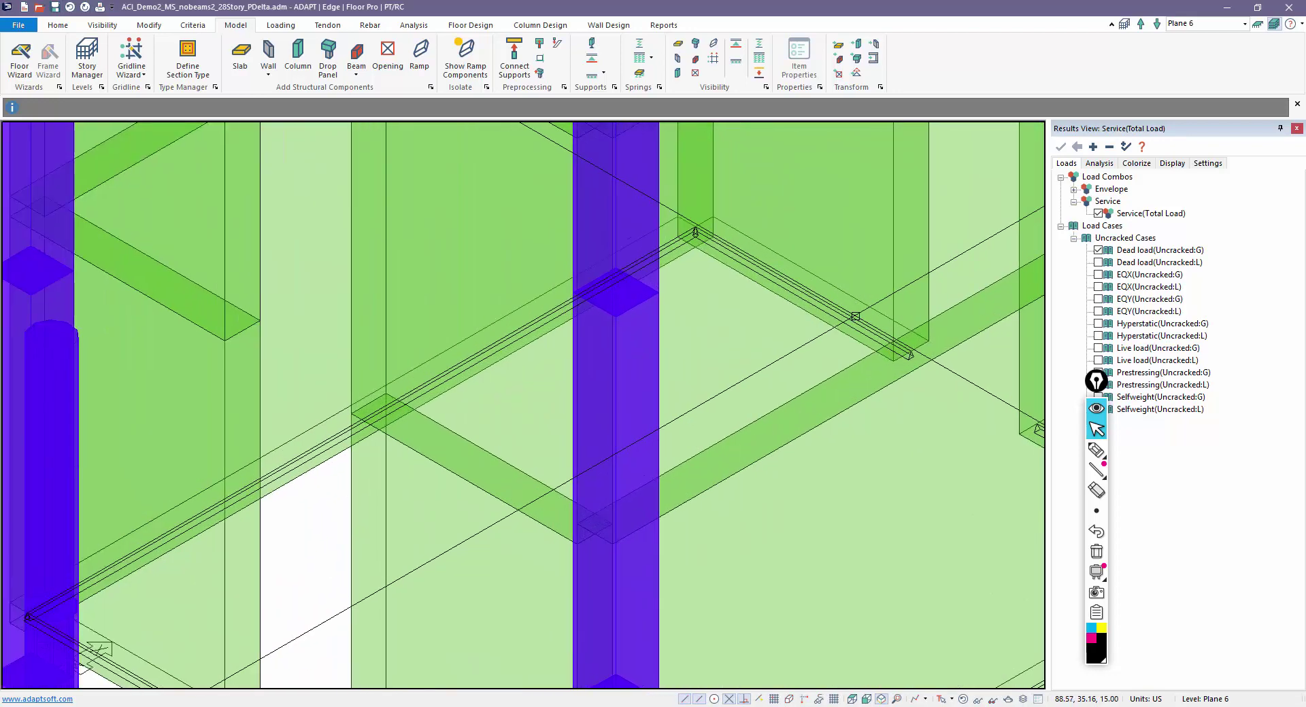
{"action": "left_click", "coordinate": [910, 354]}
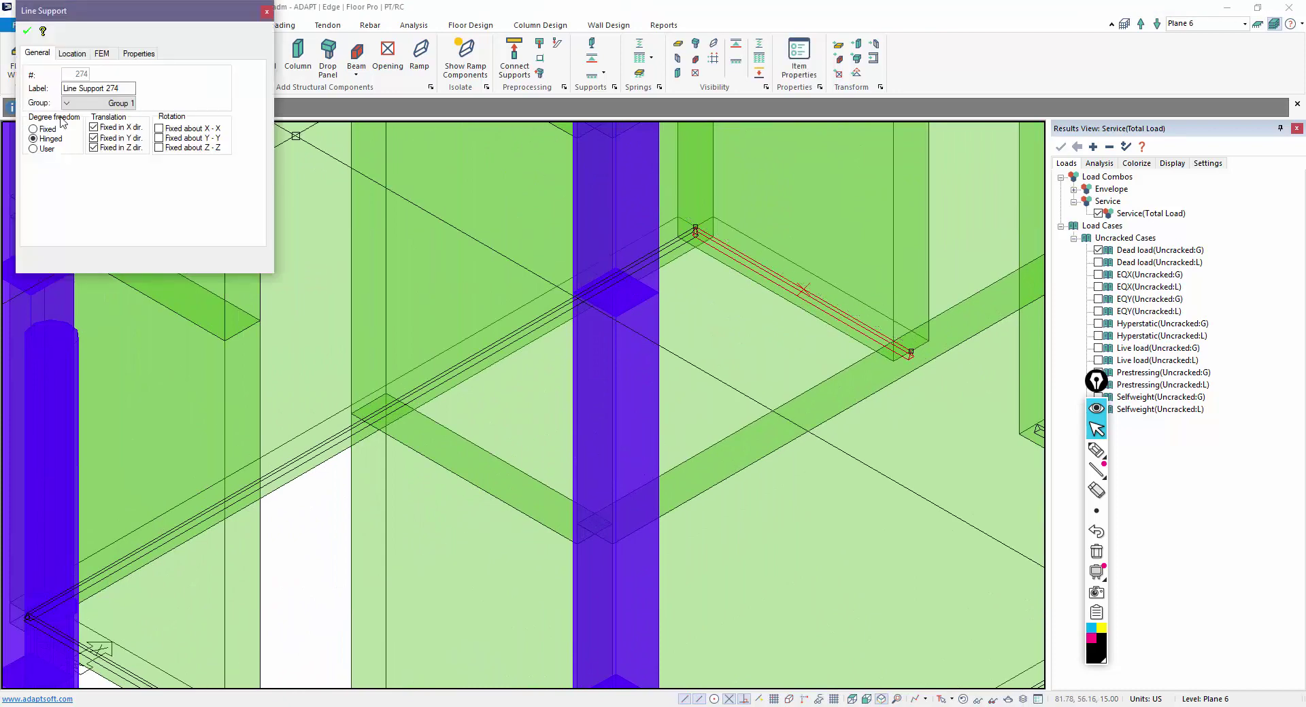
{"action": "left_click", "coordinate": [94, 147]}
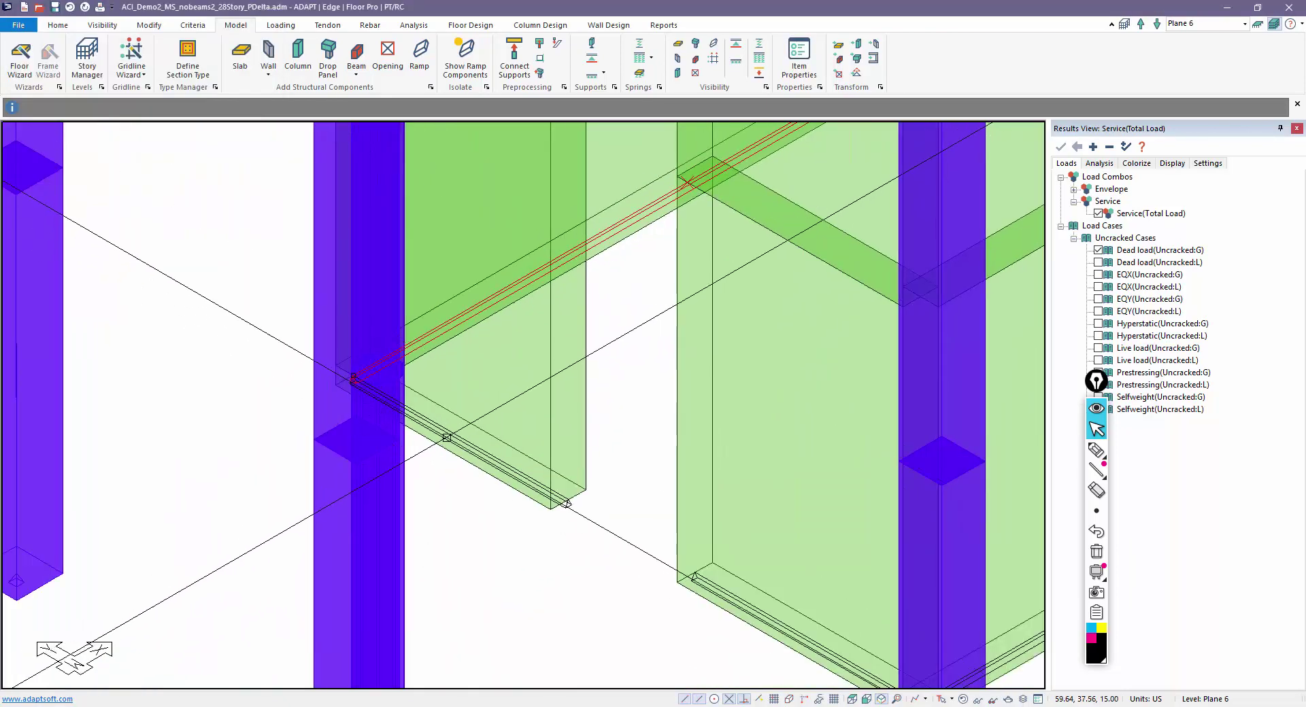
{"action": "left_click", "coordinate": [113, 148]}
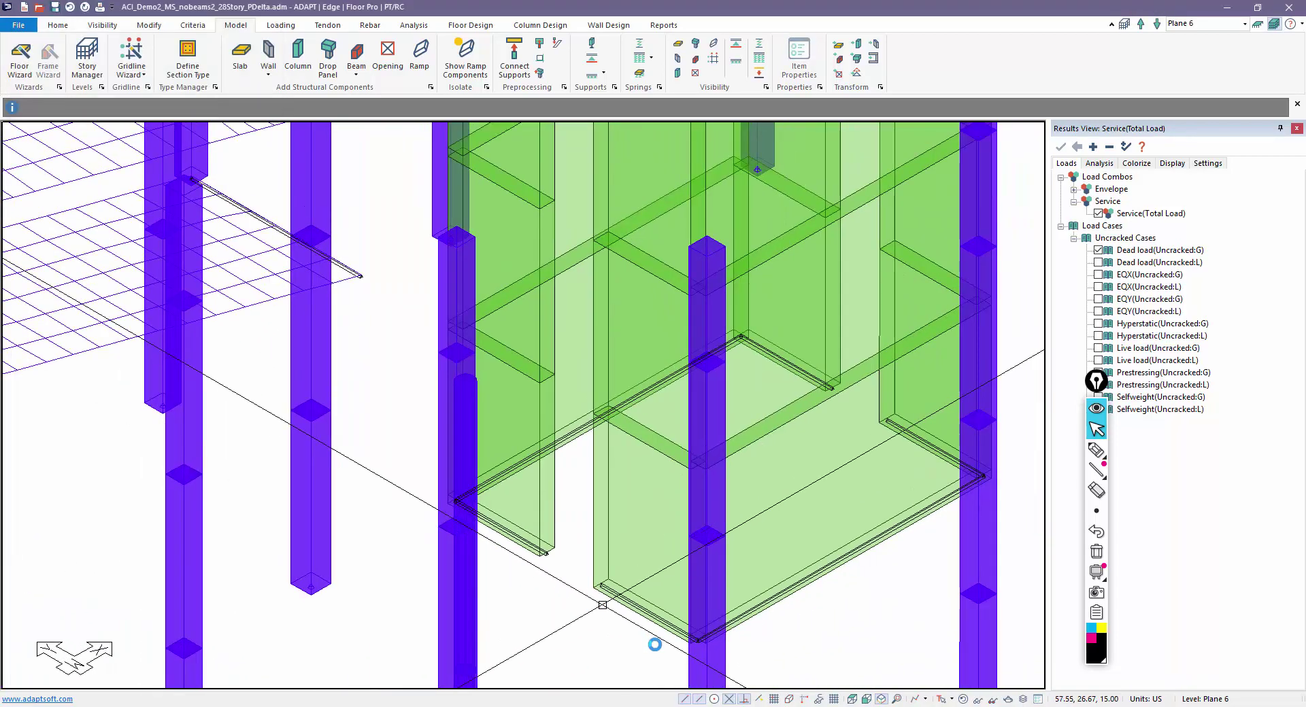
Step: Switch the model from multi-level to single-level mode at Plane 6
{"action": "scroll", "coordinate": [654, 644], "scroll_direction": "down", "scroll_amount": 10}
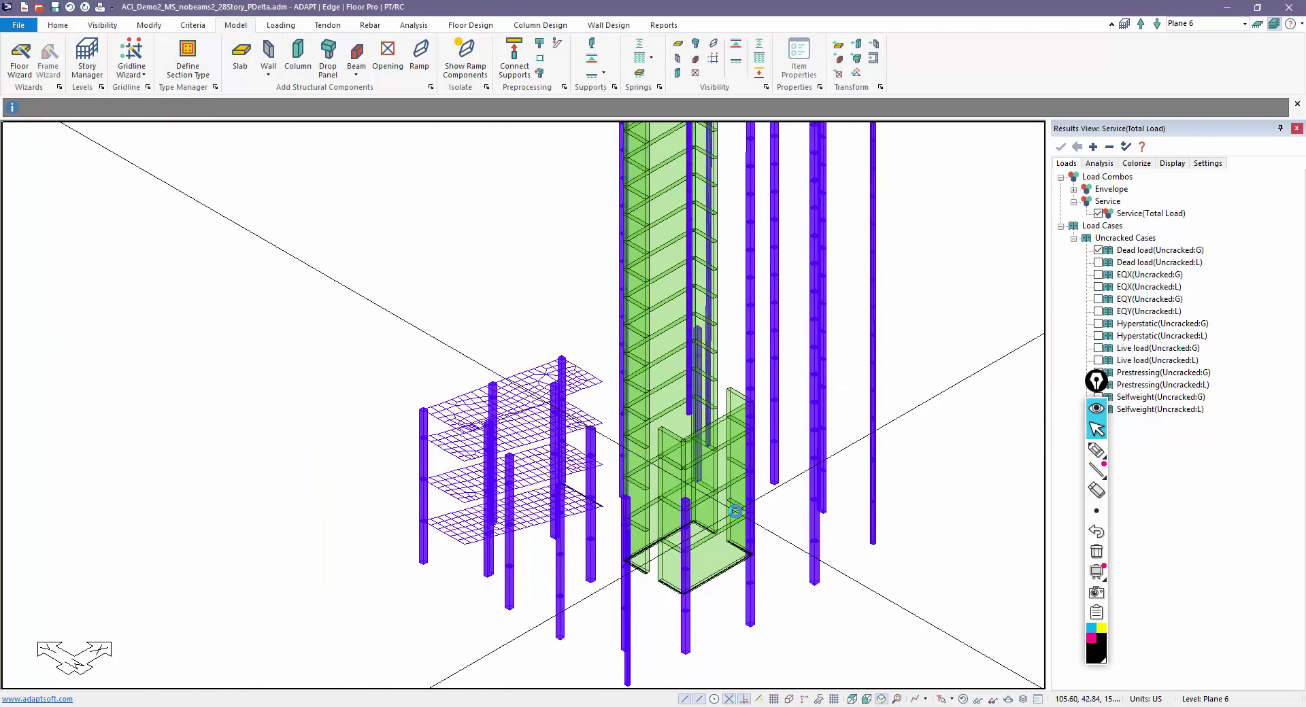
{"action": "middle_click_drag", "start_coordinate": [731, 494], "coordinate": [850, 354]}
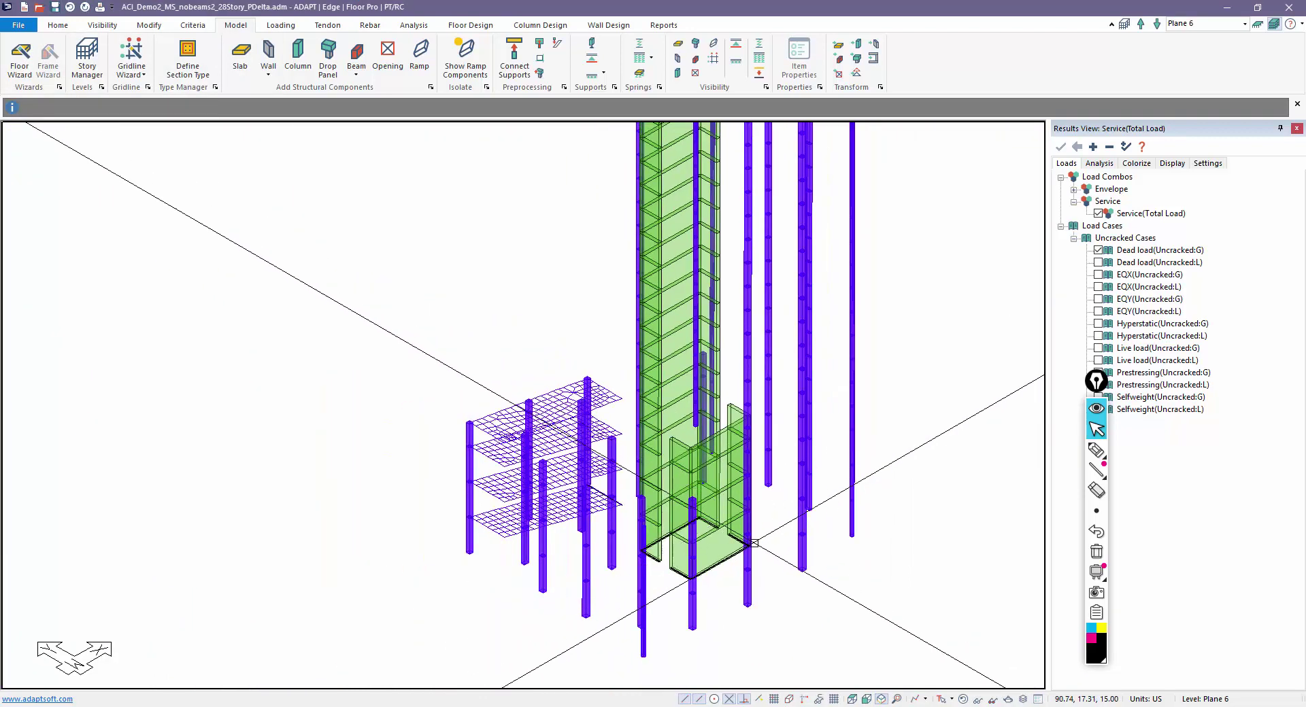
{"action": "left_click", "coordinate": [1272, 25]}
{"action": "scroll", "coordinate": [522, 529], "scroll_direction": "up", "scroll_amount": 4}
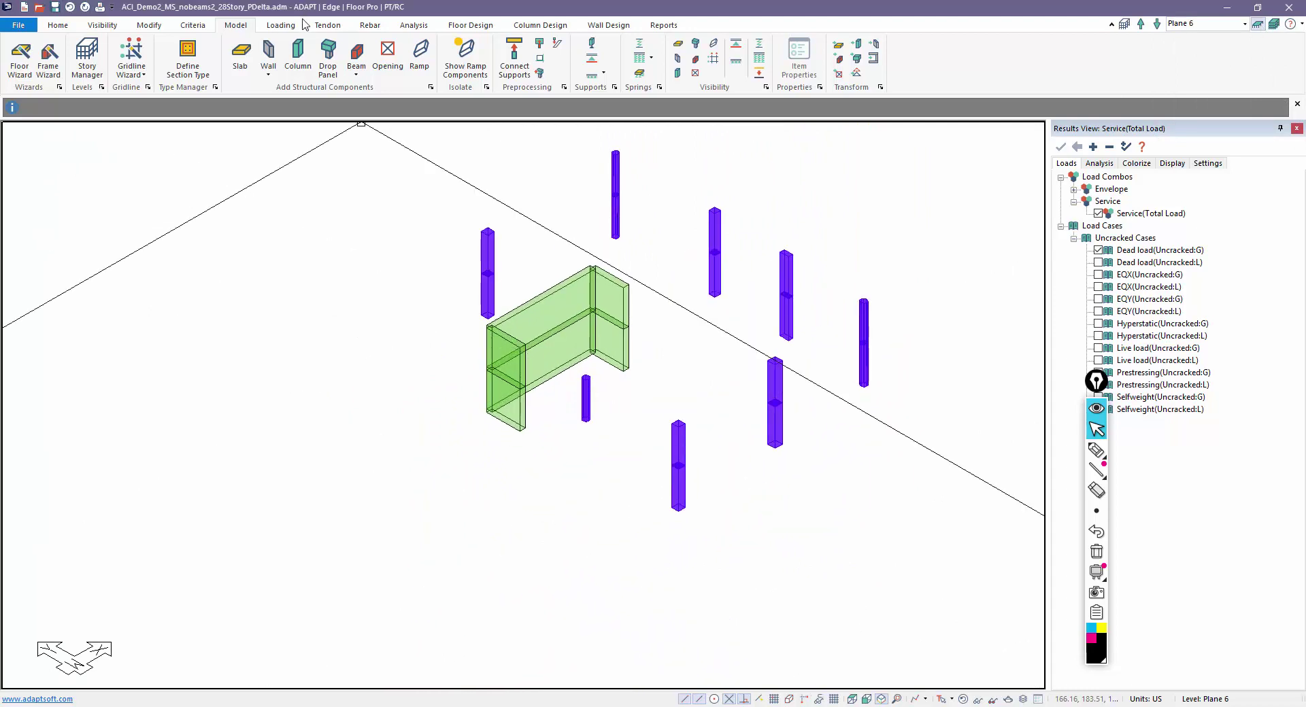
Step: Review the single-level support condition for the far ends of walls and columns in the analysis/design options
{"action": "left_click", "coordinate": [198, 25]}
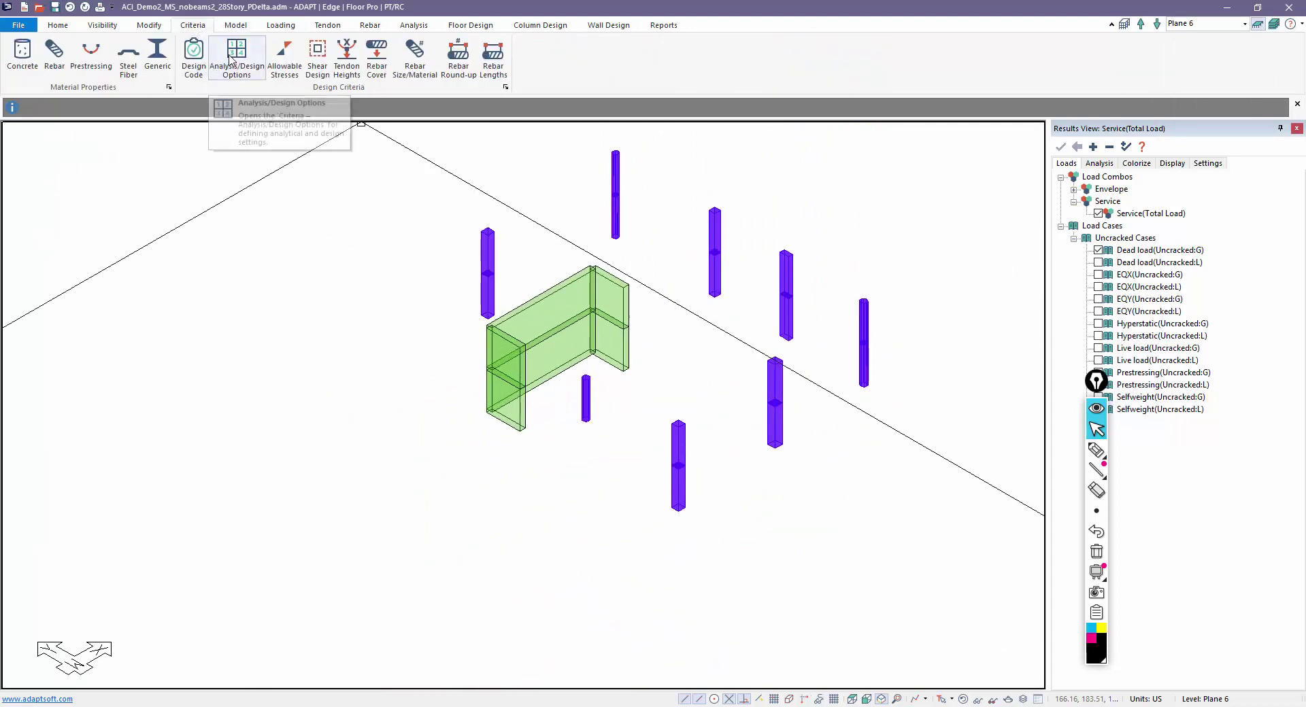
{"action": "left_click", "coordinate": [236, 58]}
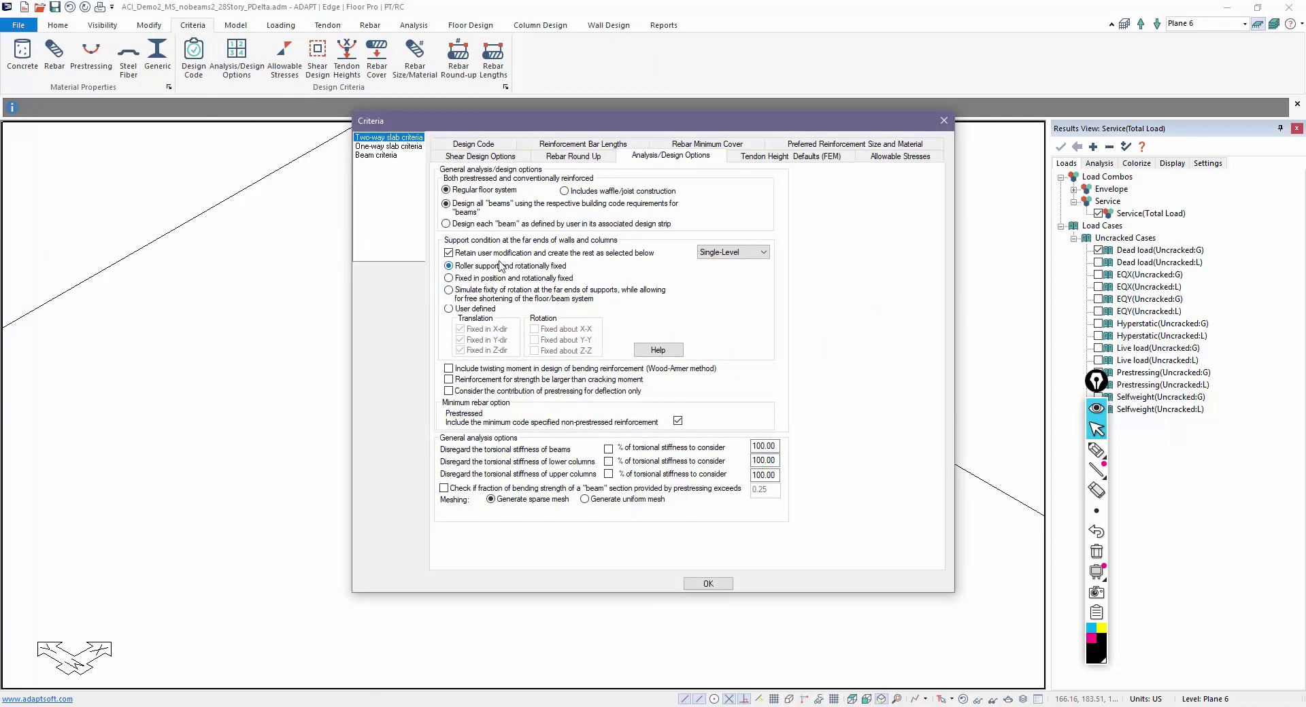
{"action": "left_click", "coordinate": [706, 584]}
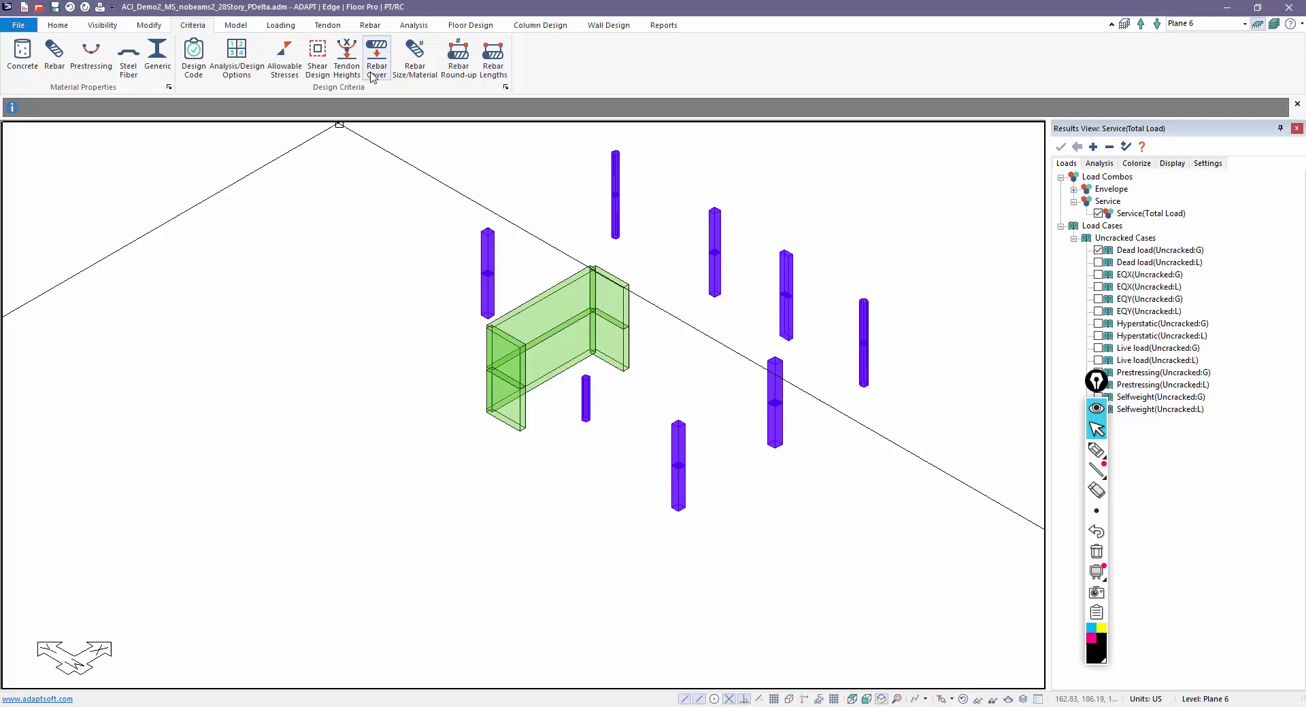
Step: Generate the single-level supports from the criteria and examine the fixity of a line support at the wall's base
{"action": "left_click", "coordinate": [233, 26]}
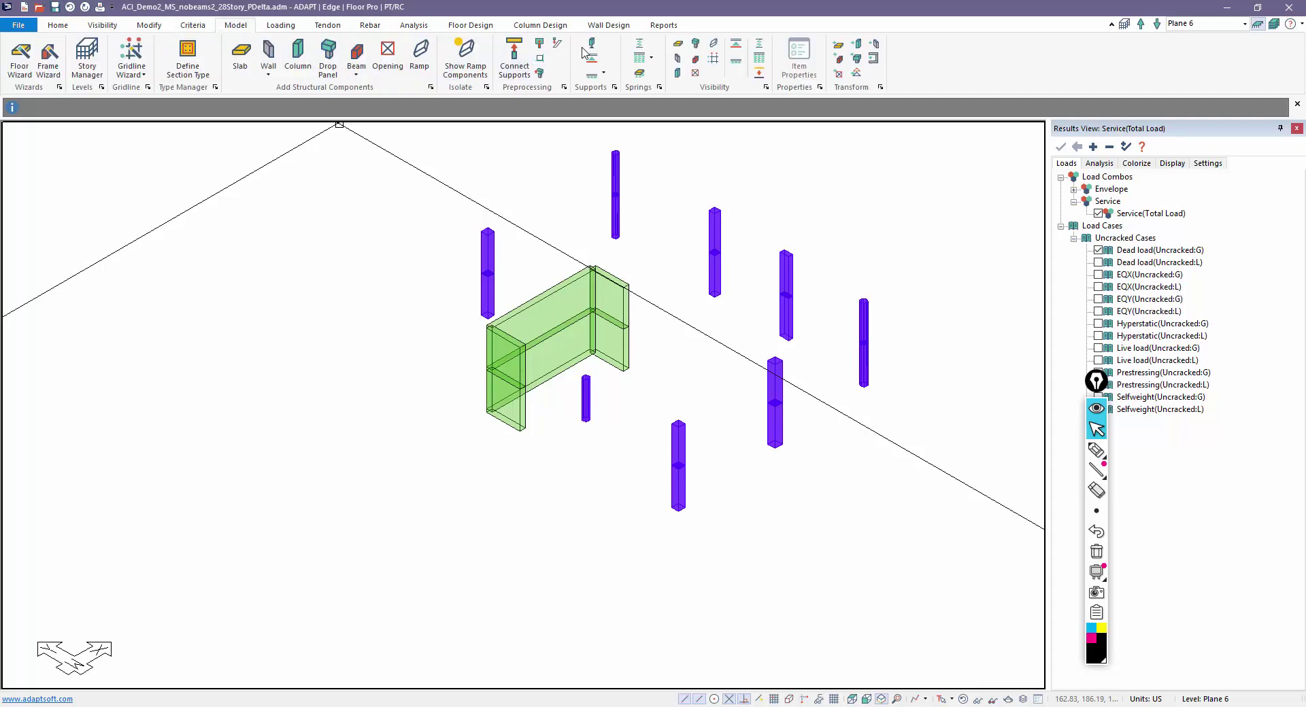
{"action": "scroll", "coordinate": [621, 484], "scroll_direction": "up", "scroll_amount": 3}
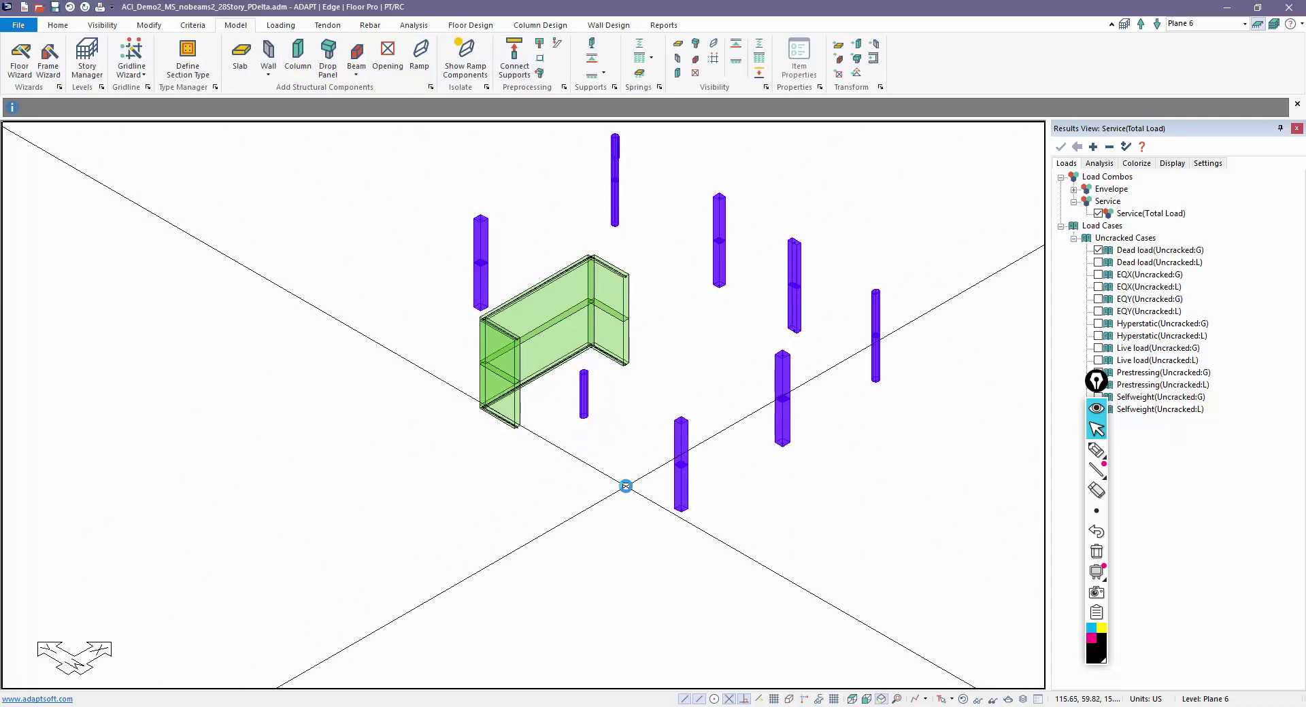
{"action": "scroll", "coordinate": [702, 539], "scroll_direction": "up", "scroll_amount": 5}
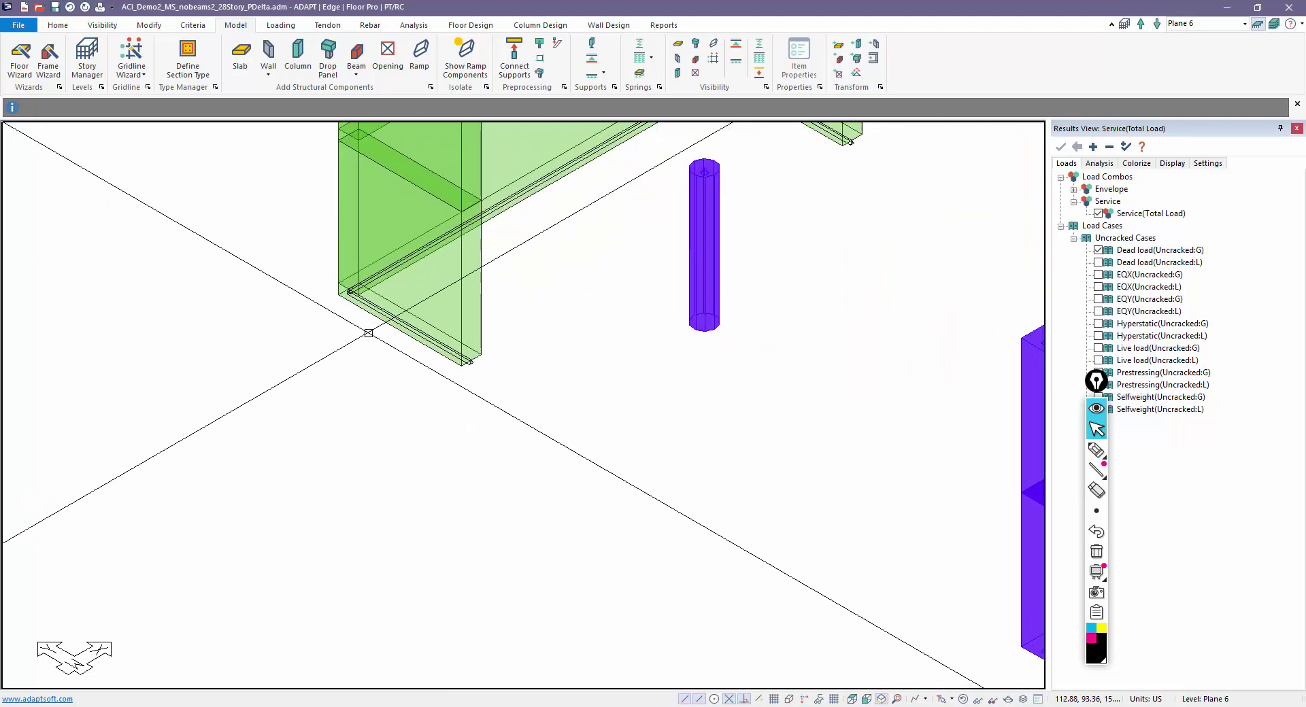
{"action": "double_click", "coordinate": [389, 315]}
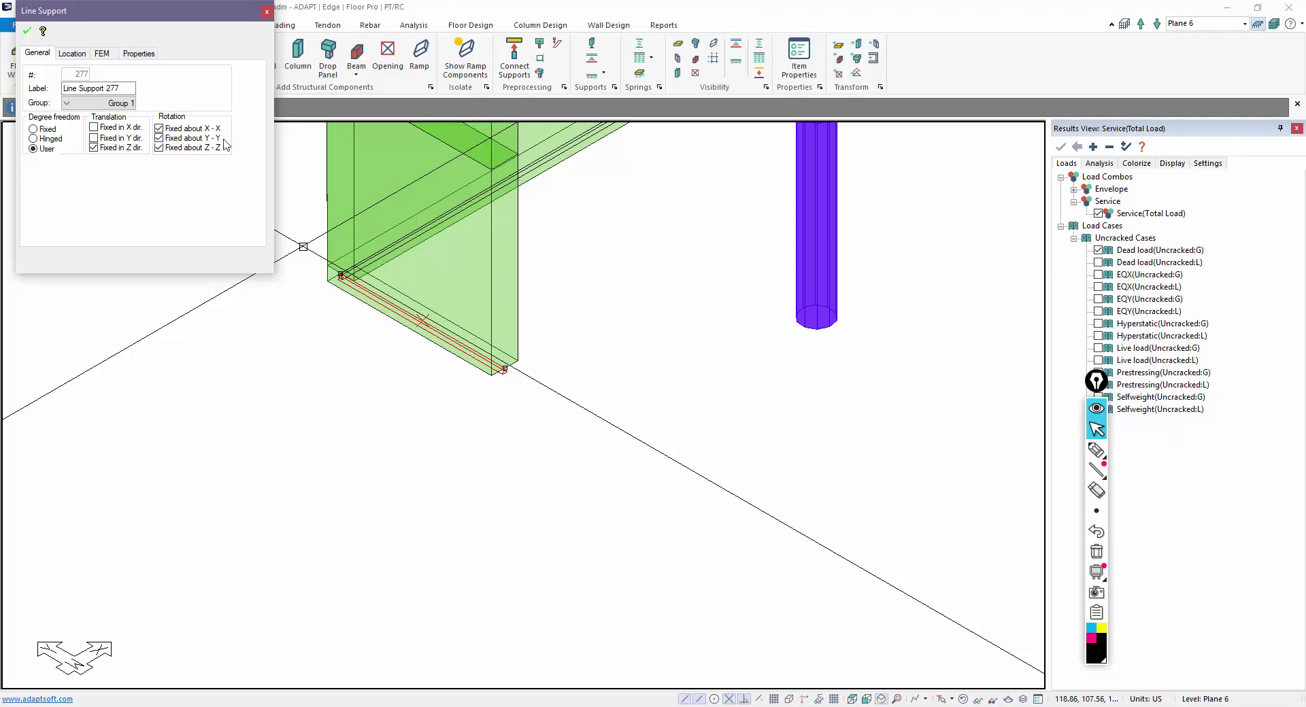
{"action": "key", "text": "Escape"}
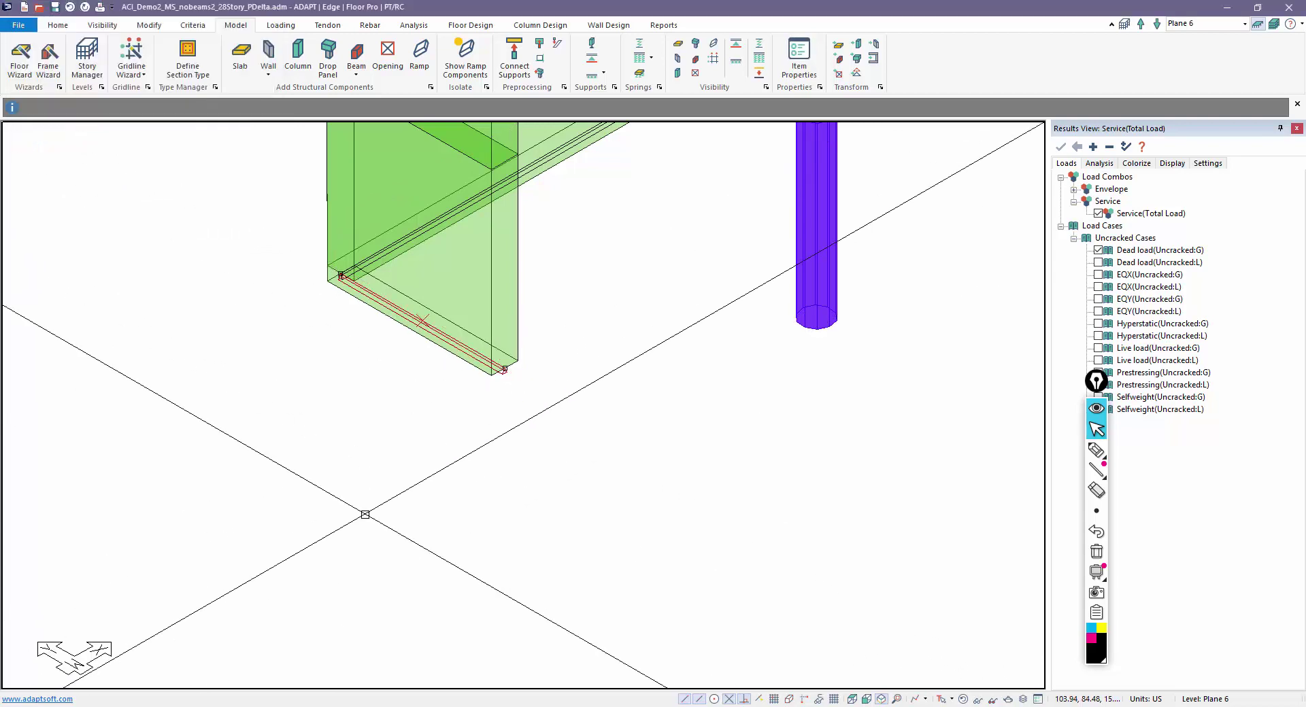
Step: Set the three line supports at the base of the C-shaped core wall to fixed translation and rotation about X, Y and Z
{"action": "scroll", "coordinate": [525, 292], "scroll_direction": "down", "scroll_amount": 3}
{"action": "scroll", "coordinate": [533, 245], "scroll_direction": "up", "scroll_amount": 2}
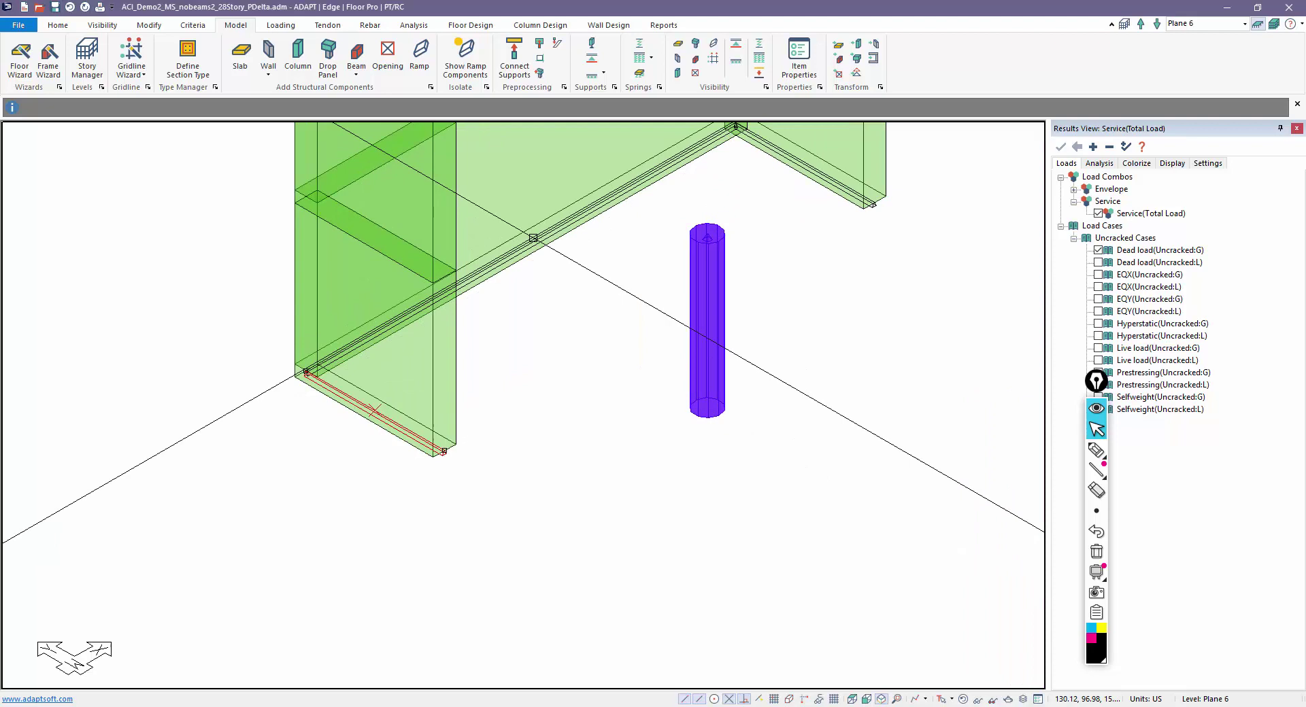
{"action": "left_click", "coordinate": [533, 239]}
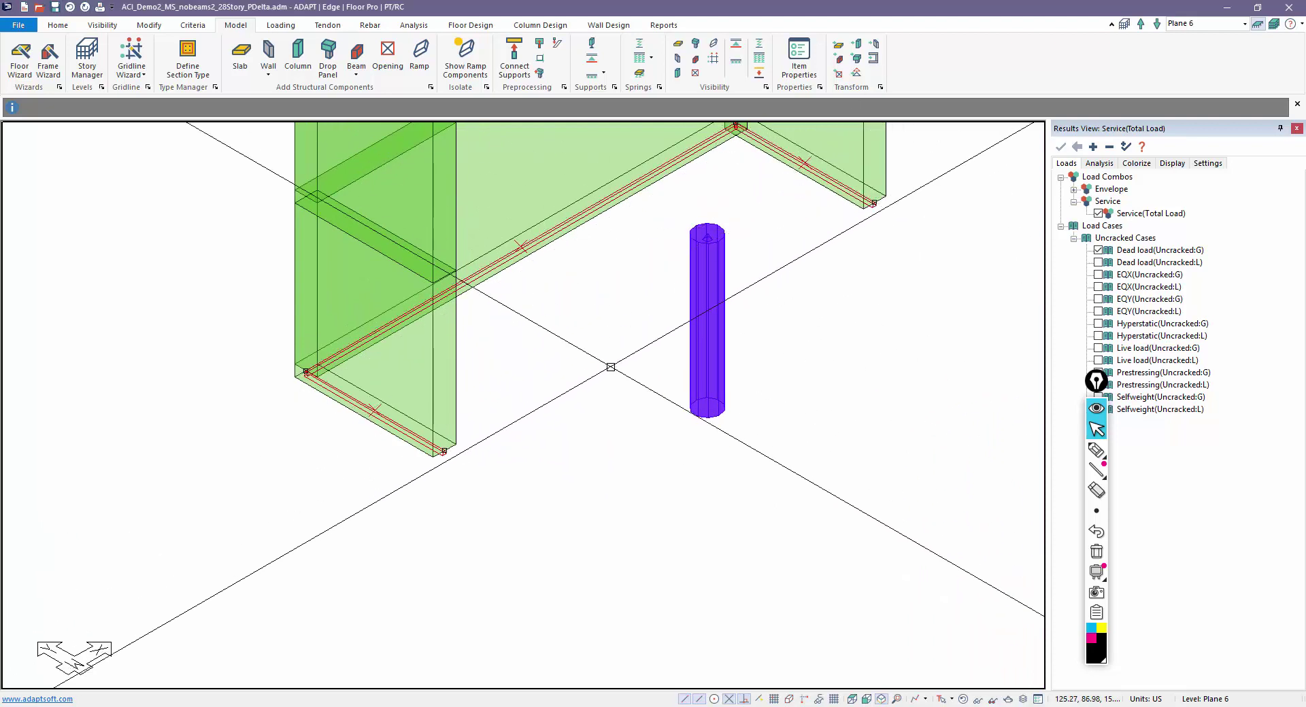
{"action": "scroll", "coordinate": [611, 367], "scroll_direction": "down", "scroll_amount": 1}
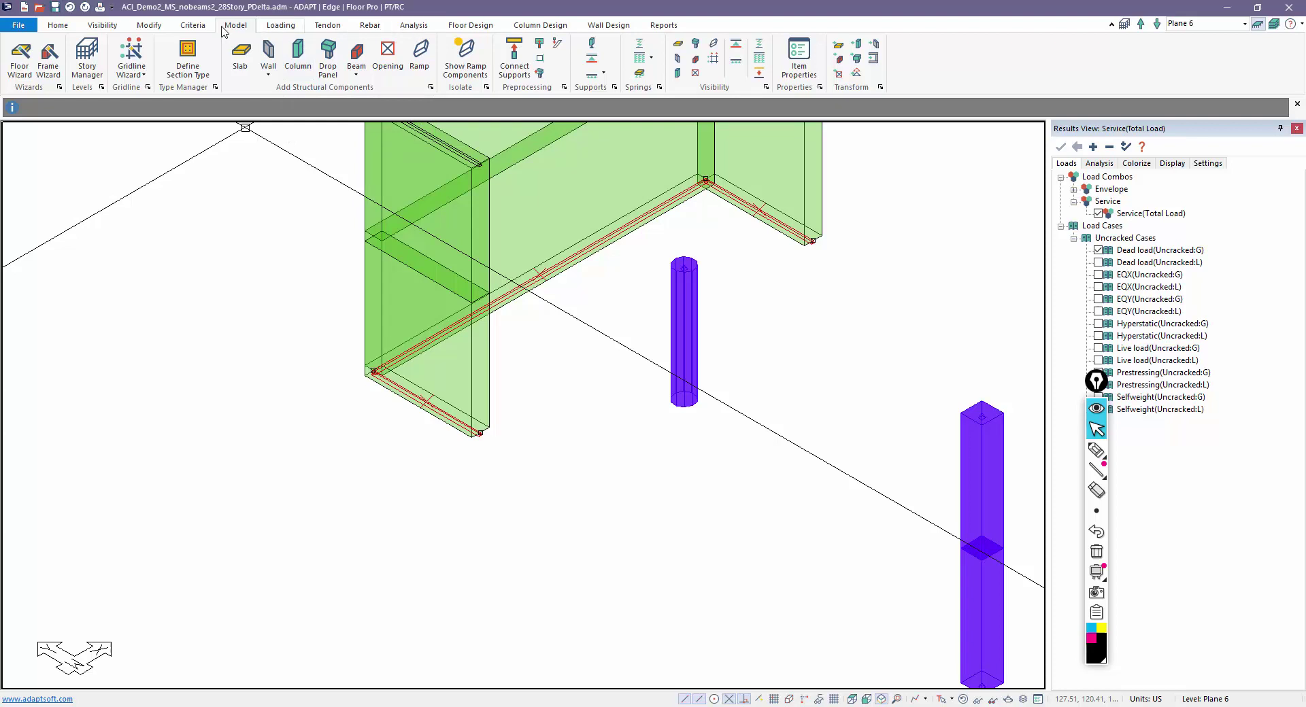
{"action": "left_click", "coordinate": [149, 25]}
{"action": "left_click", "coordinate": [62, 60]}
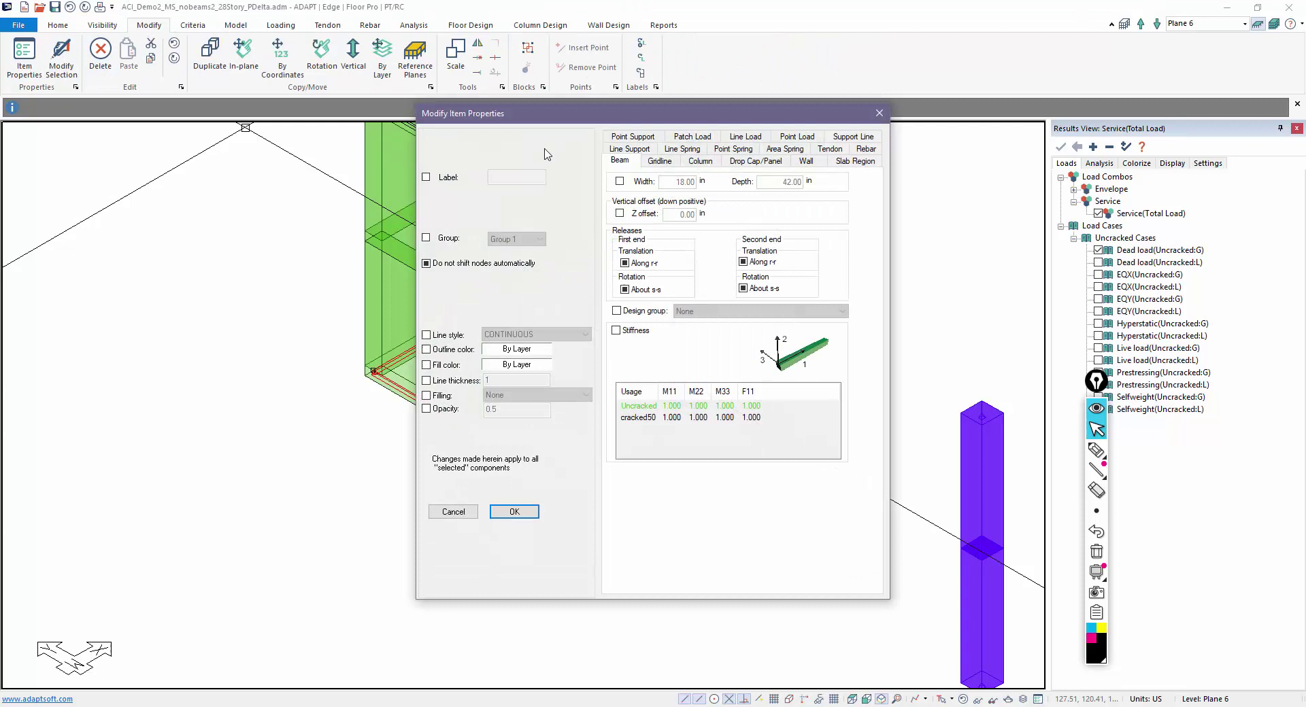
{"action": "left_click", "coordinate": [639, 149]}
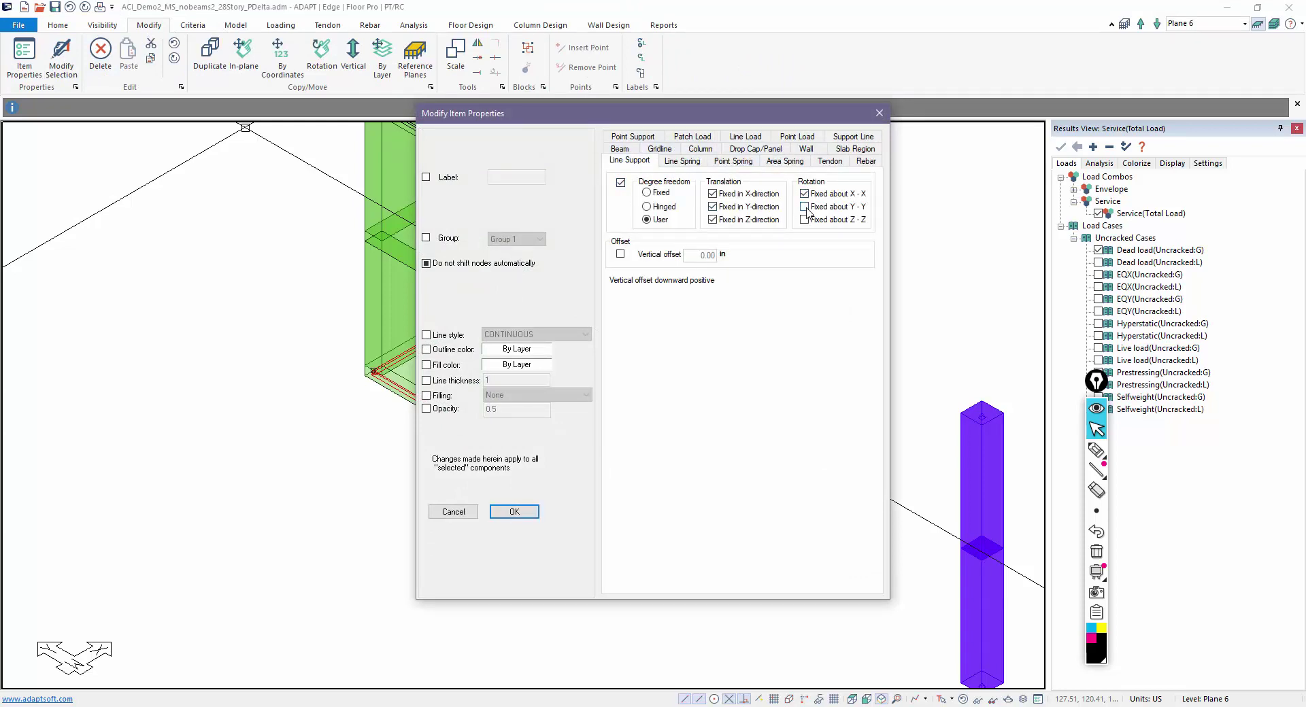
{"action": "left_click", "coordinate": [514, 511]}
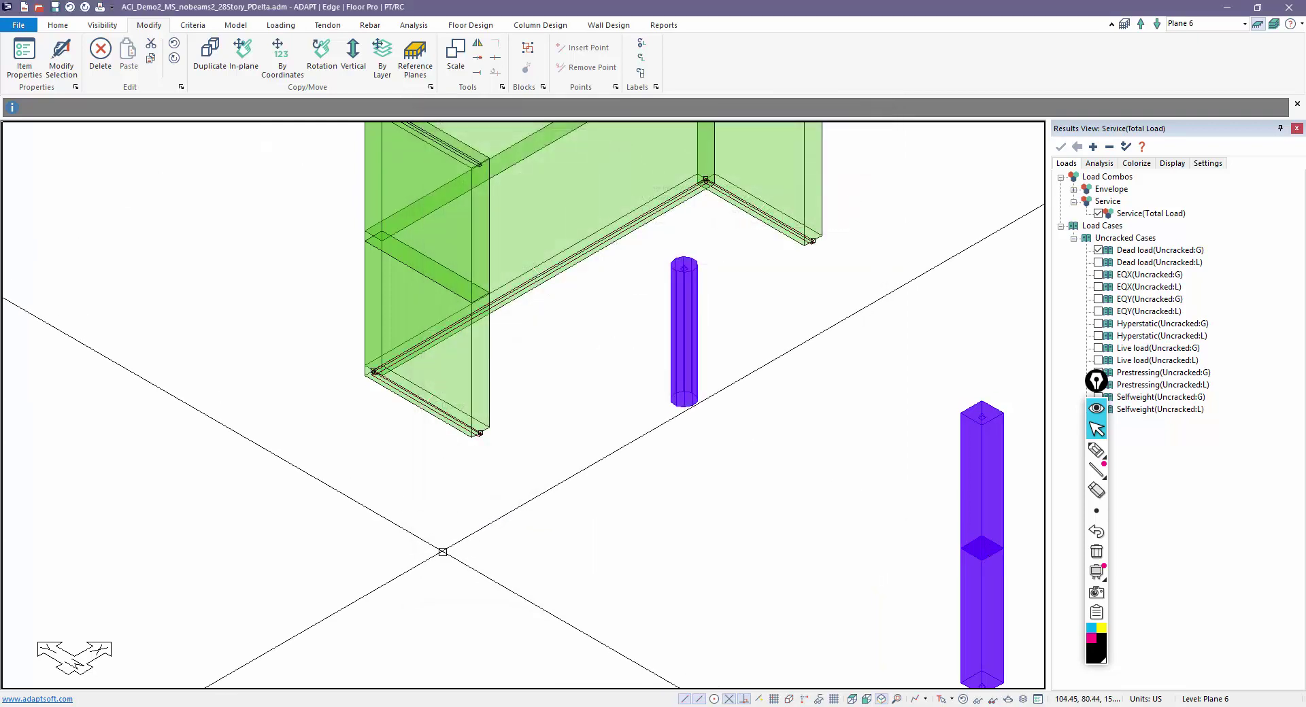
Step: Check the degrees of freedom of the modified line support under the core wall's short leg
{"action": "scroll", "coordinate": [714, 278], "scroll_direction": "up", "scroll_amount": 5}
{"action": "scroll", "coordinate": [714, 278], "scroll_direction": "up", "scroll_amount": 2}
{"action": "double_click", "coordinate": [758, 204]}
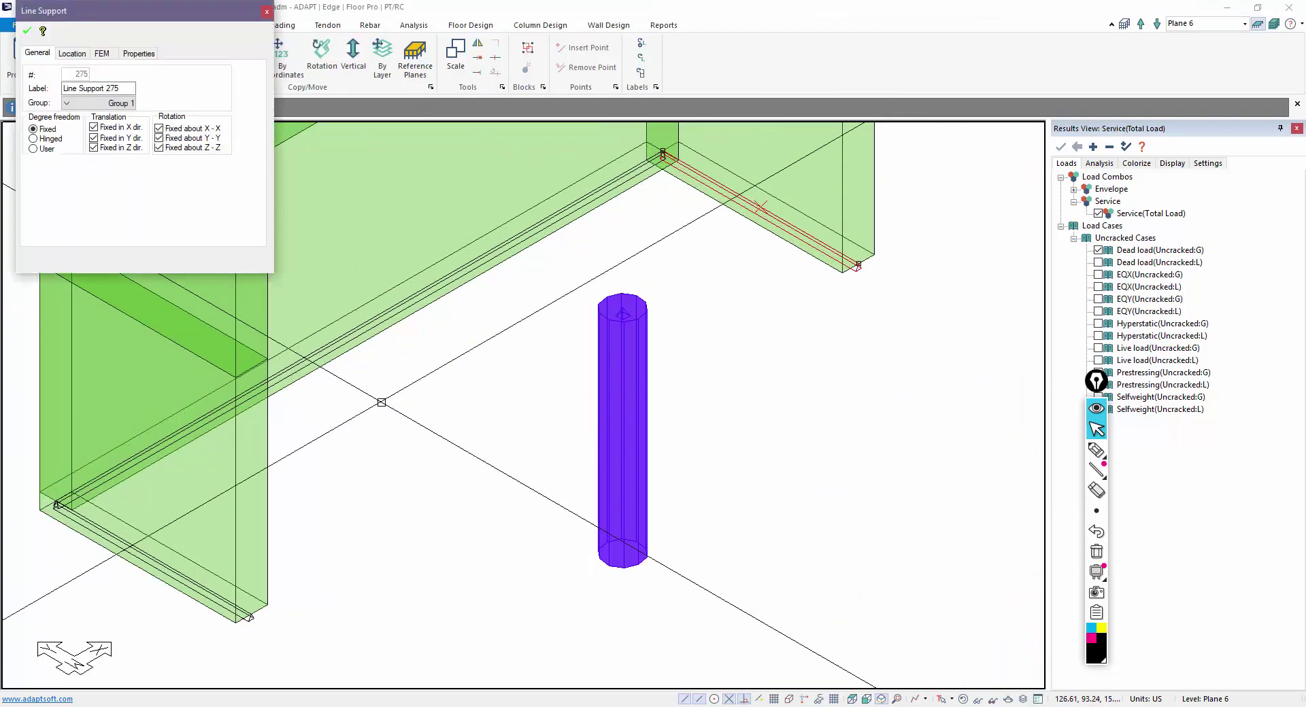
{"action": "key", "text": "Escape"}
Step: Switch the model to multi-level mode and examine the line supports at the intermediate levels of the core wall
{"action": "scroll", "coordinate": [612, 437], "scroll_direction": "down", "scroll_amount": 6}
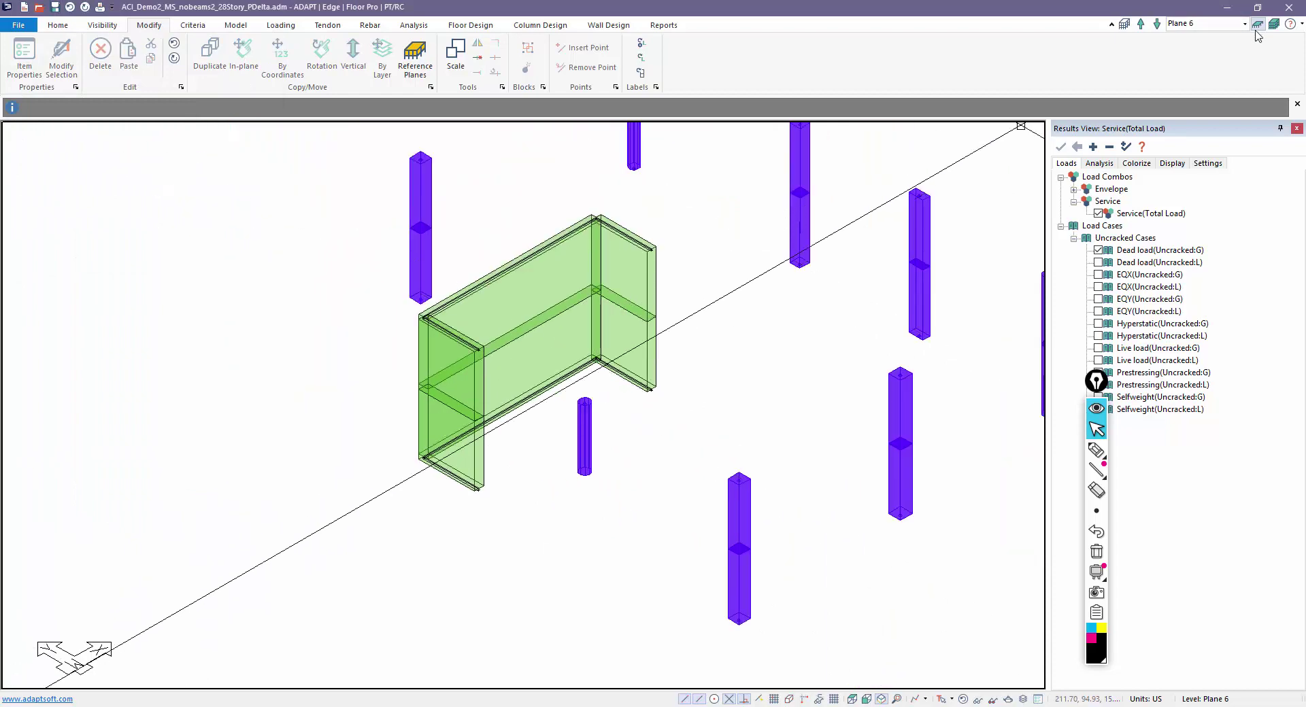
{"action": "left_click", "coordinate": [1258, 26]}
{"action": "left_click", "coordinate": [1274, 25]}
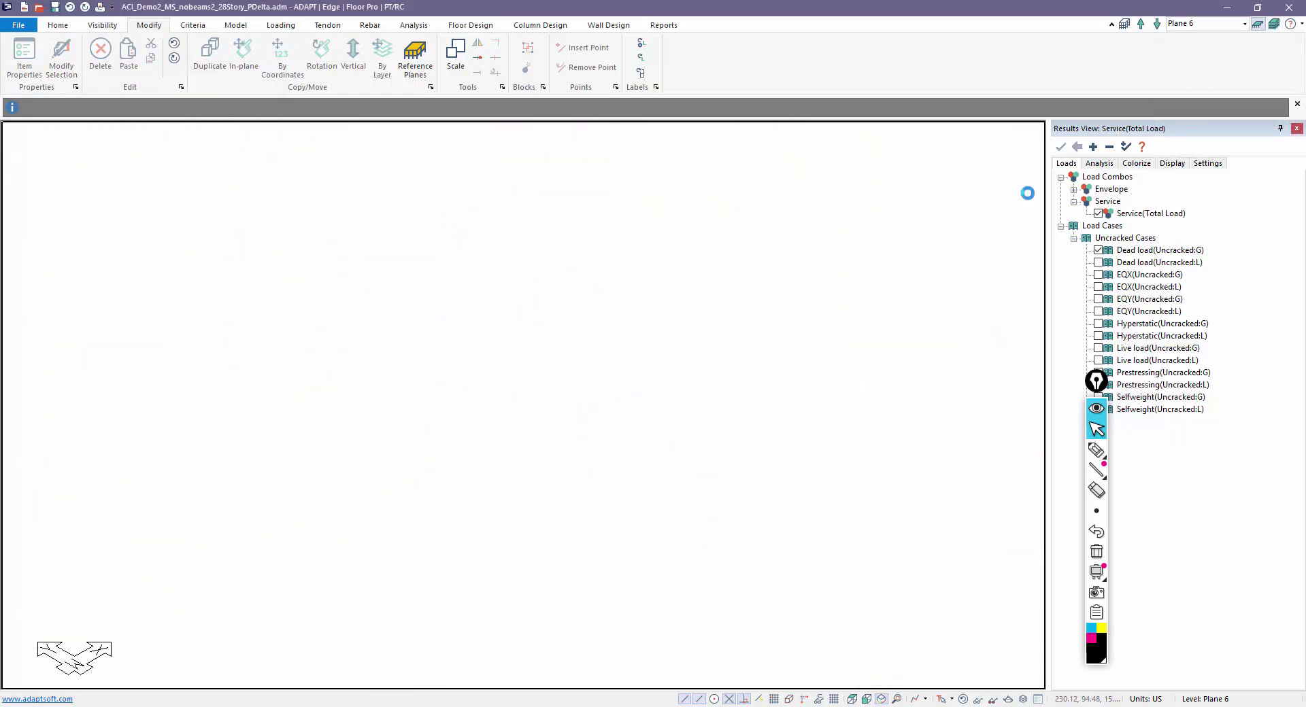
{"action": "scroll", "coordinate": [686, 320], "scroll_direction": "up", "scroll_amount": 2}
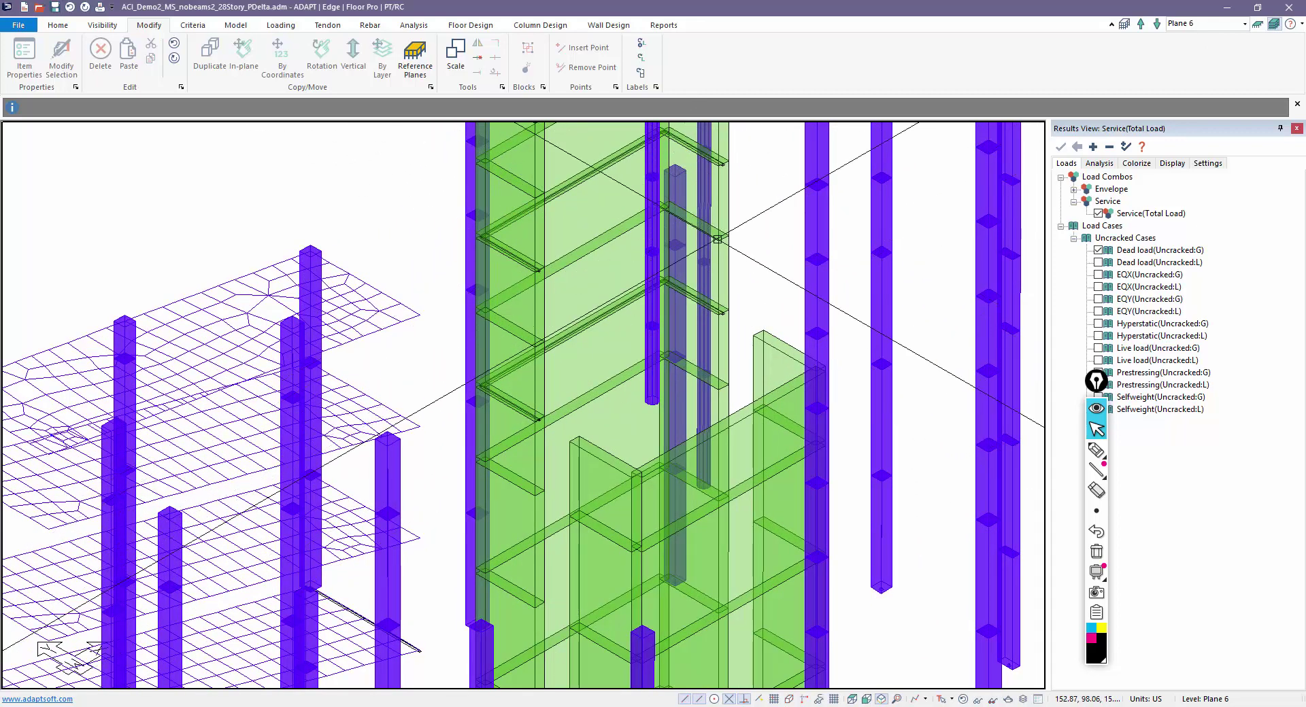
{"action": "left_click", "coordinate": [238, 26]}
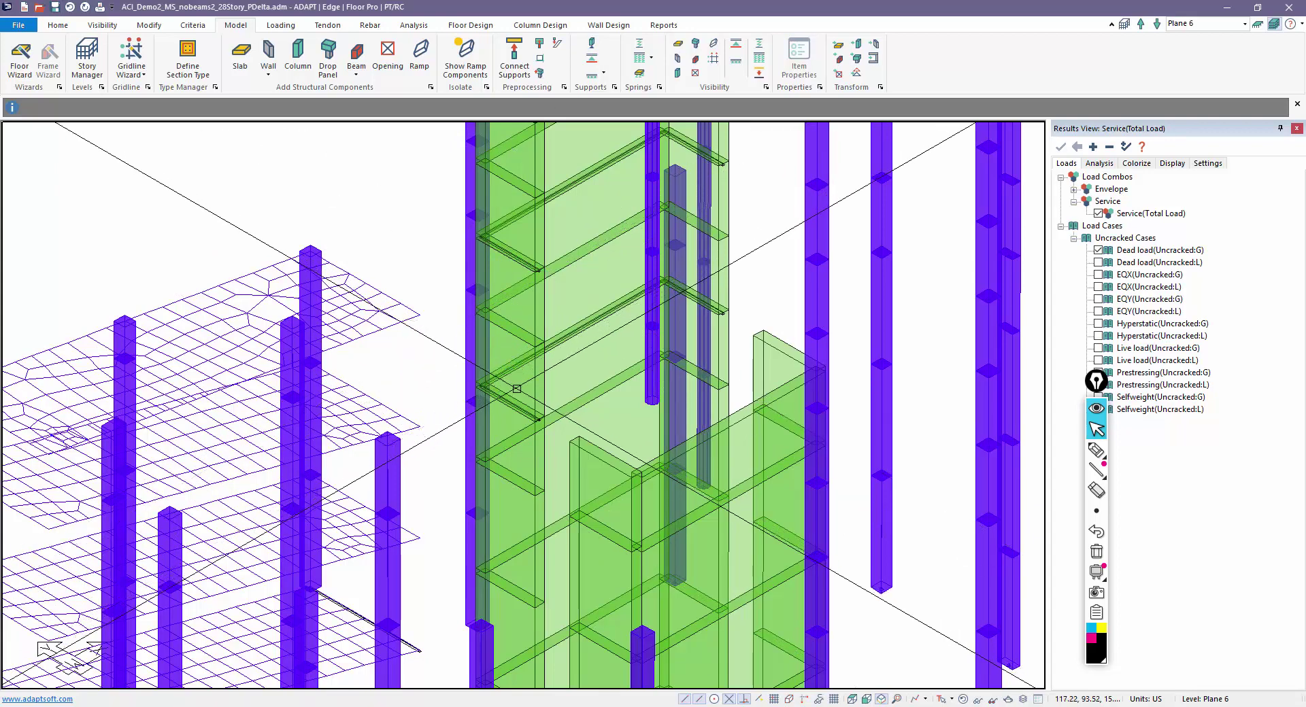
{"action": "scroll", "coordinate": [440, 409], "scroll_direction": "up", "scroll_amount": 2}
{"action": "middle_click_drag", "start_coordinate": [440, 409], "coordinate": [544, 320]}
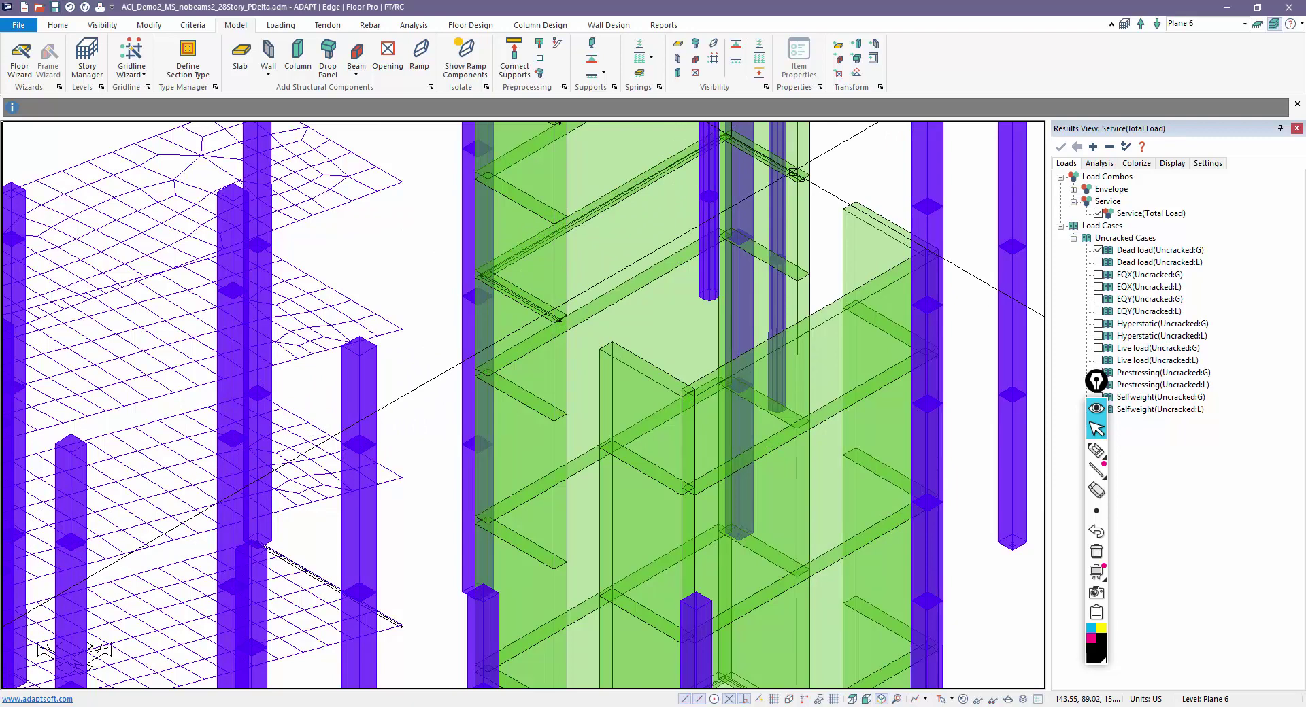
{"action": "scroll", "coordinate": [793, 172], "scroll_direction": "down", "scroll_amount": 2}
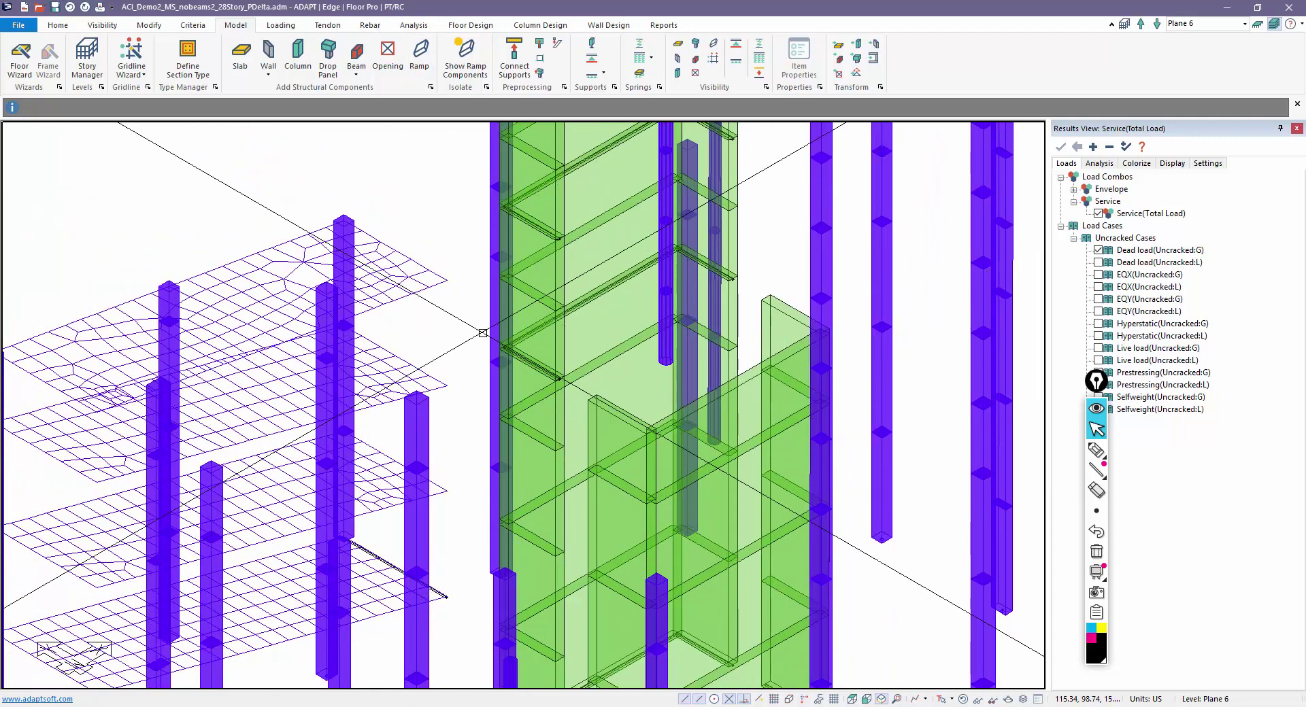
Step: Run the analysis of the multi-level model, continue past the warnings and close the warning report
{"action": "left_click", "coordinate": [413, 24]}
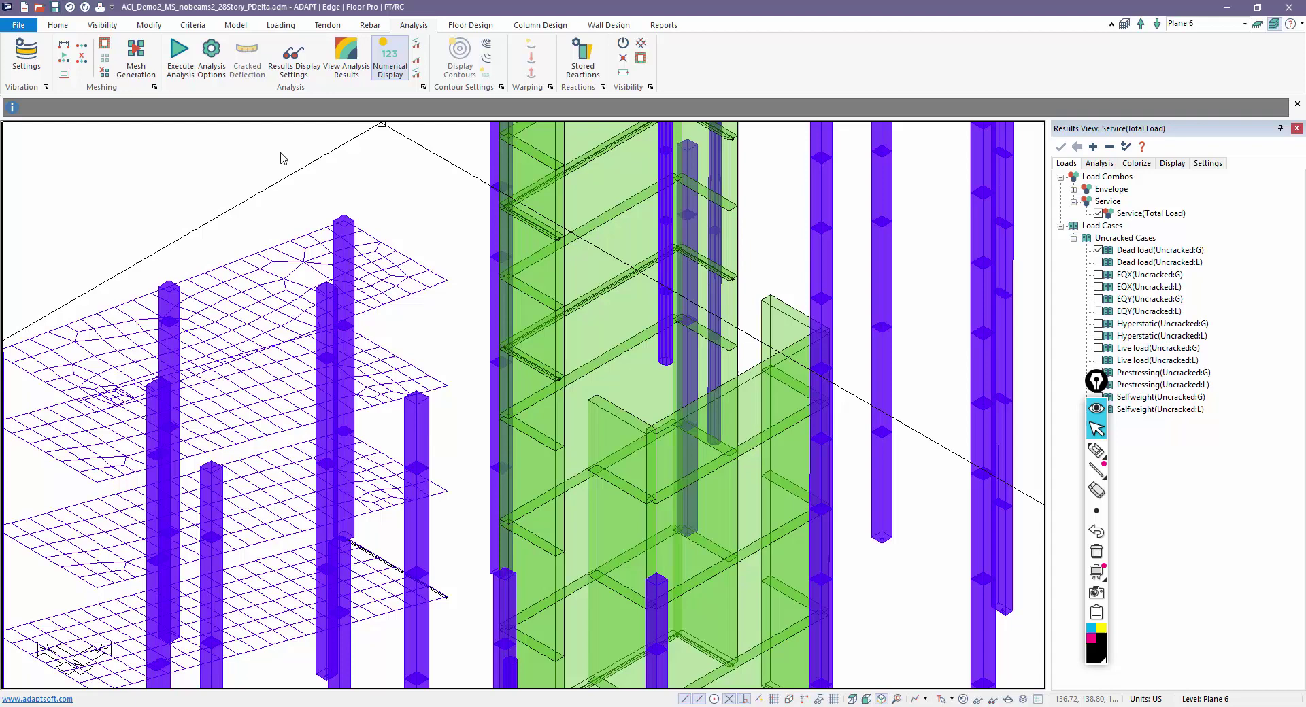
{"action": "left_click", "coordinate": [621, 528]}
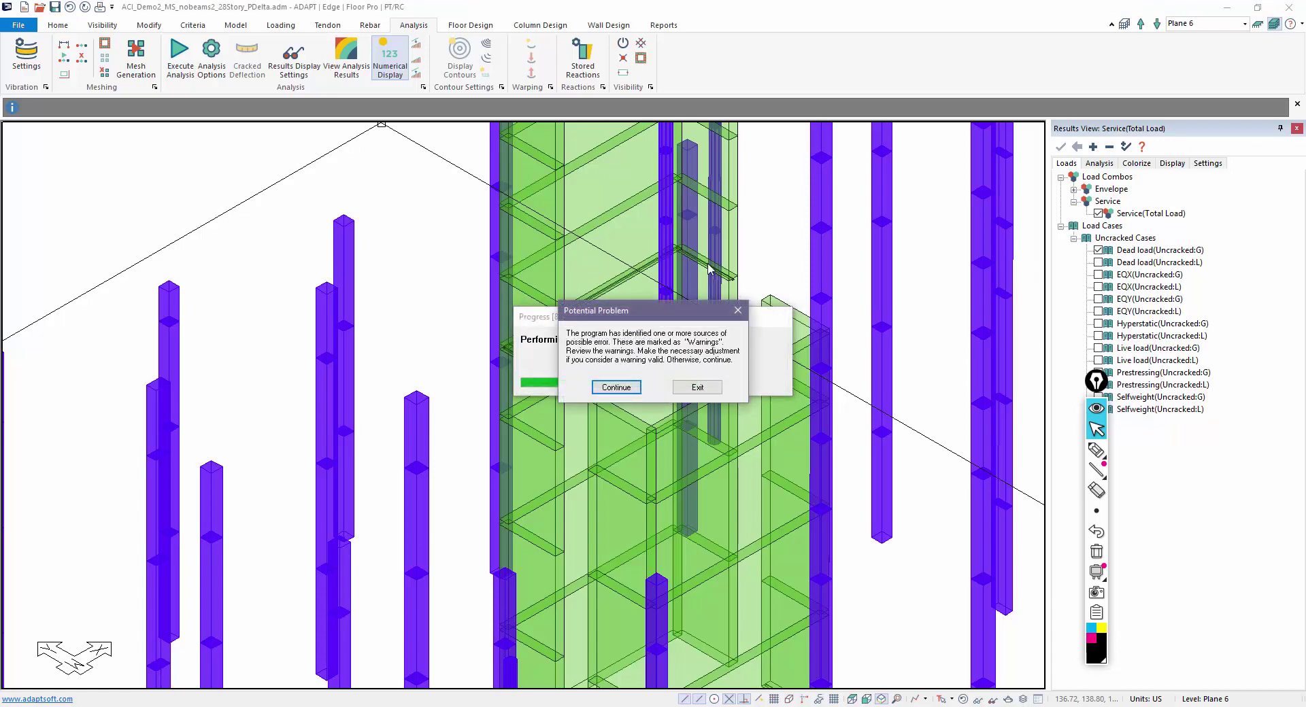
{"action": "left_click", "coordinate": [617, 388]}
{"action": "left_click", "coordinate": [612, 389]}
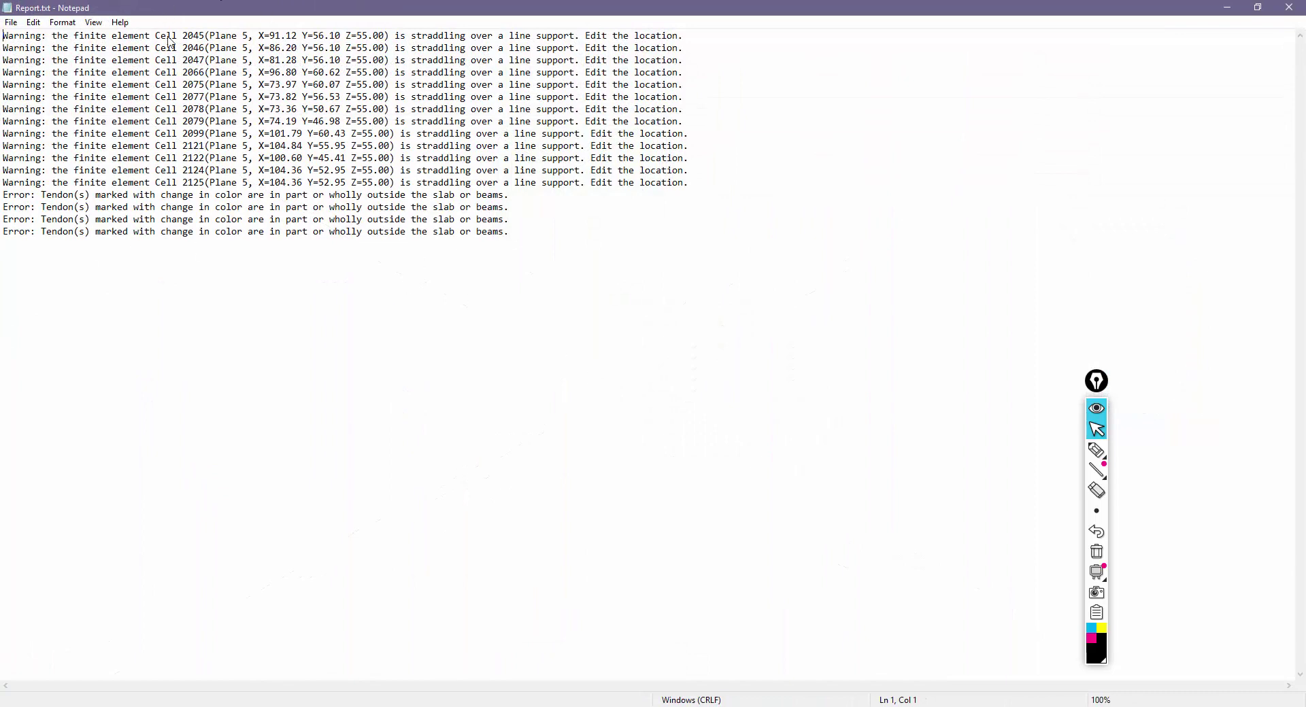
{"action": "left_click", "coordinate": [1288, 8]}
{"action": "left_click", "coordinate": [754, 384]}
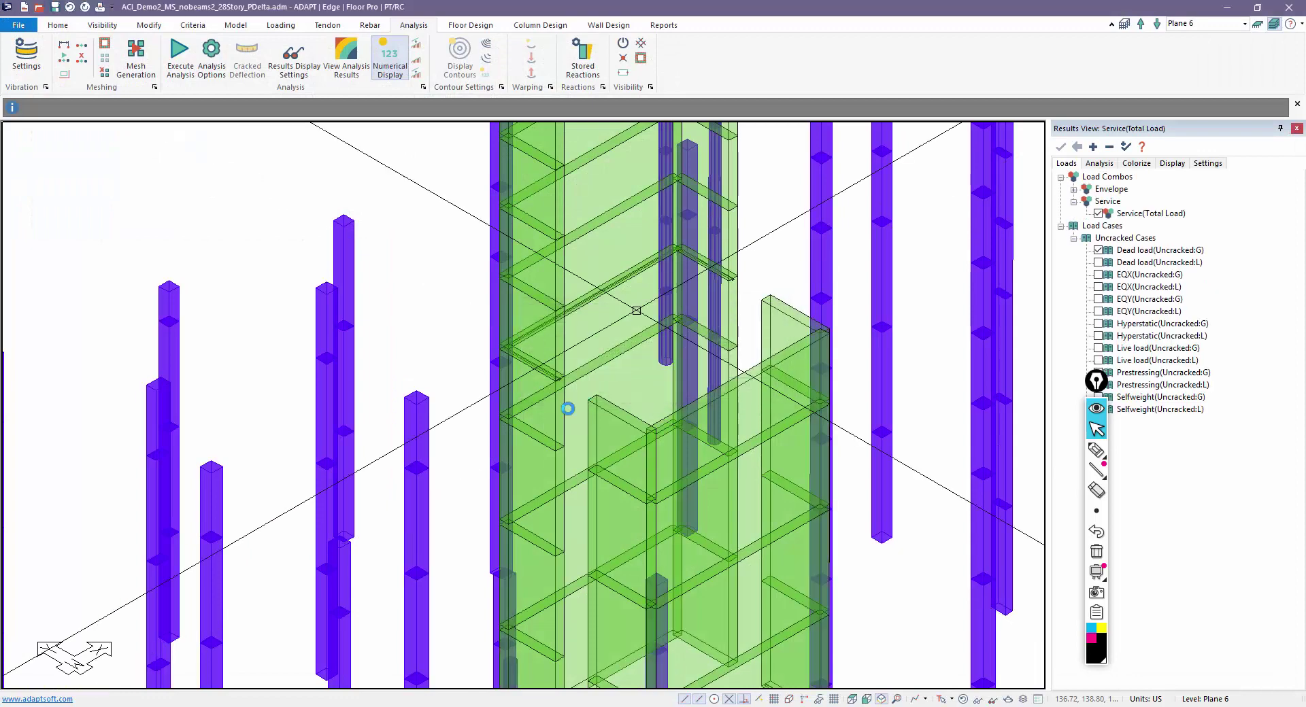
Step: Inspect the intermediate levels of the core wall for remaining user-modified line supports
{"action": "scroll", "coordinate": [530, 368], "scroll_direction": "up", "scroll_amount": 4}
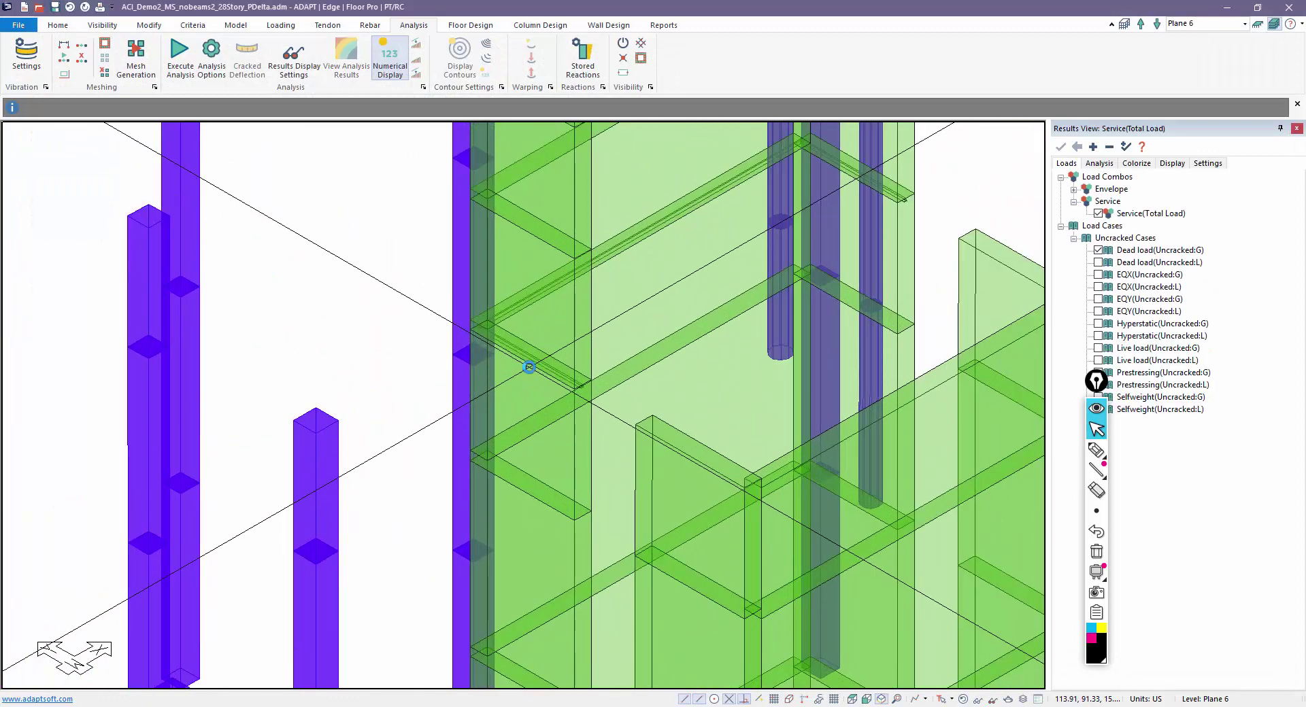
{"action": "scroll", "coordinate": [529, 367], "scroll_direction": "up", "scroll_amount": 2}
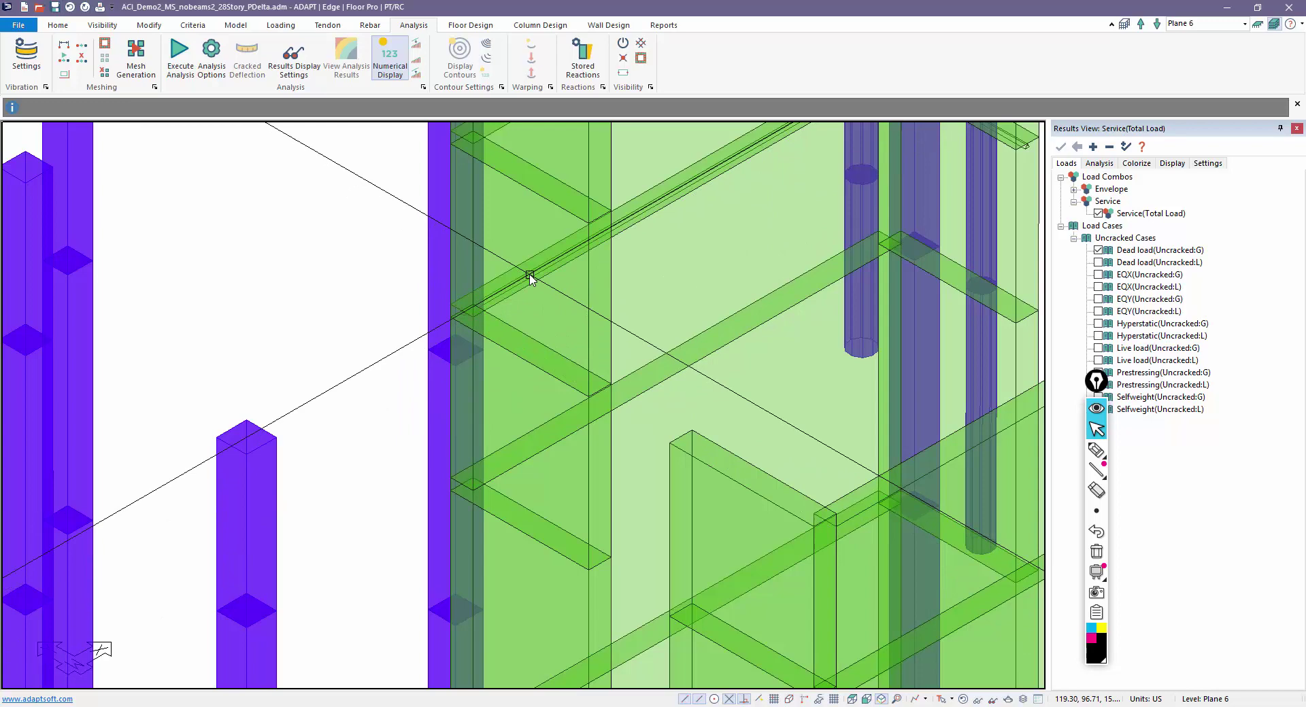
{"action": "middle_click_drag", "start_coordinate": [694, 265], "coordinate": [803, 257]}
{"action": "scroll", "coordinate": [844, 265], "scroll_direction": "up", "scroll_amount": 2}
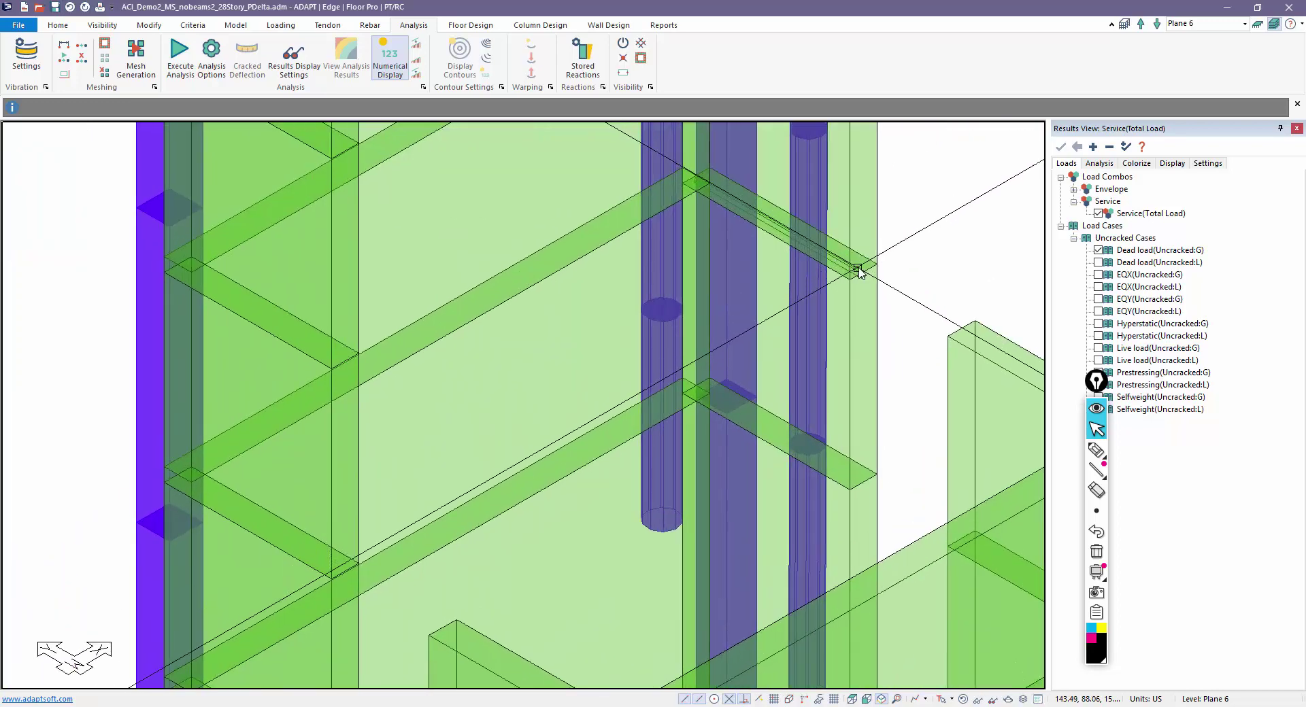
{"action": "scroll", "coordinate": [839, 284], "scroll_direction": "down", "scroll_amount": 4}
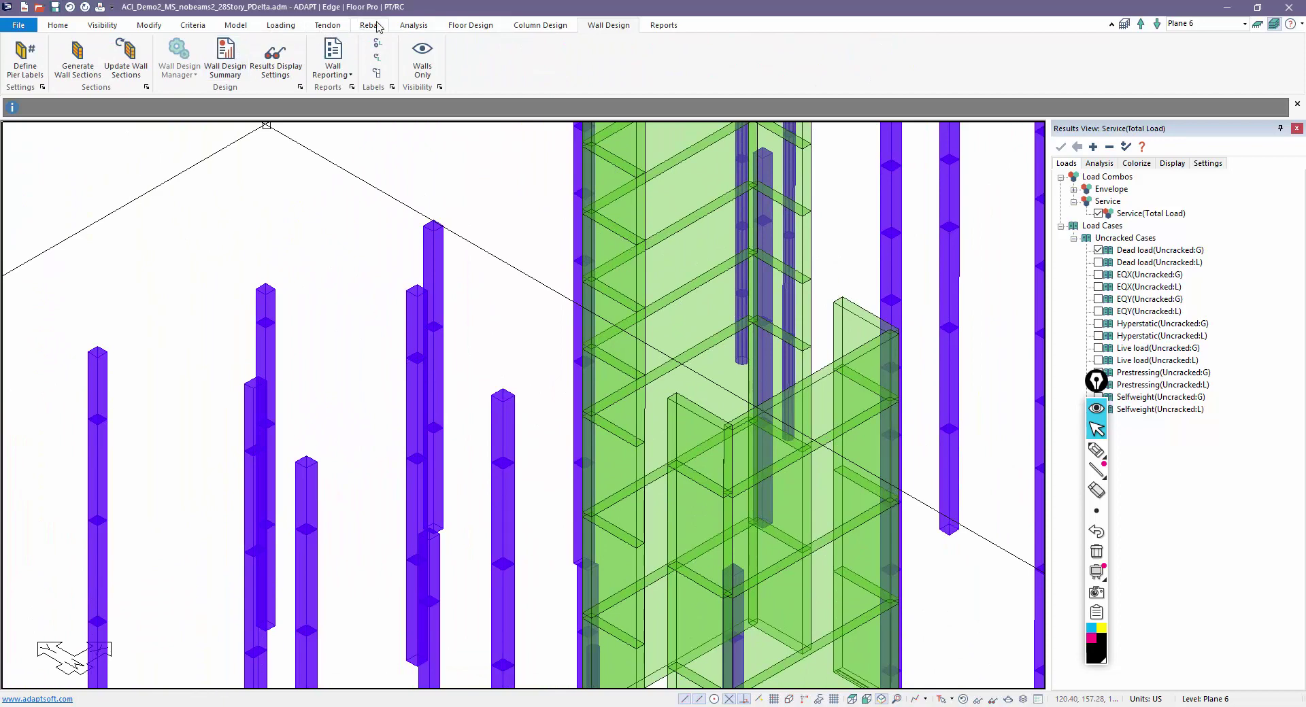
Step: Run the analysis again for the Service(Total Load) combination with uncracked stiffness and examine the supports at the core wall's base
{"action": "scroll", "coordinate": [368, 28], "scroll_direction": "up", "scroll_amount": 3}
{"action": "left_click", "coordinate": [204, 68]}
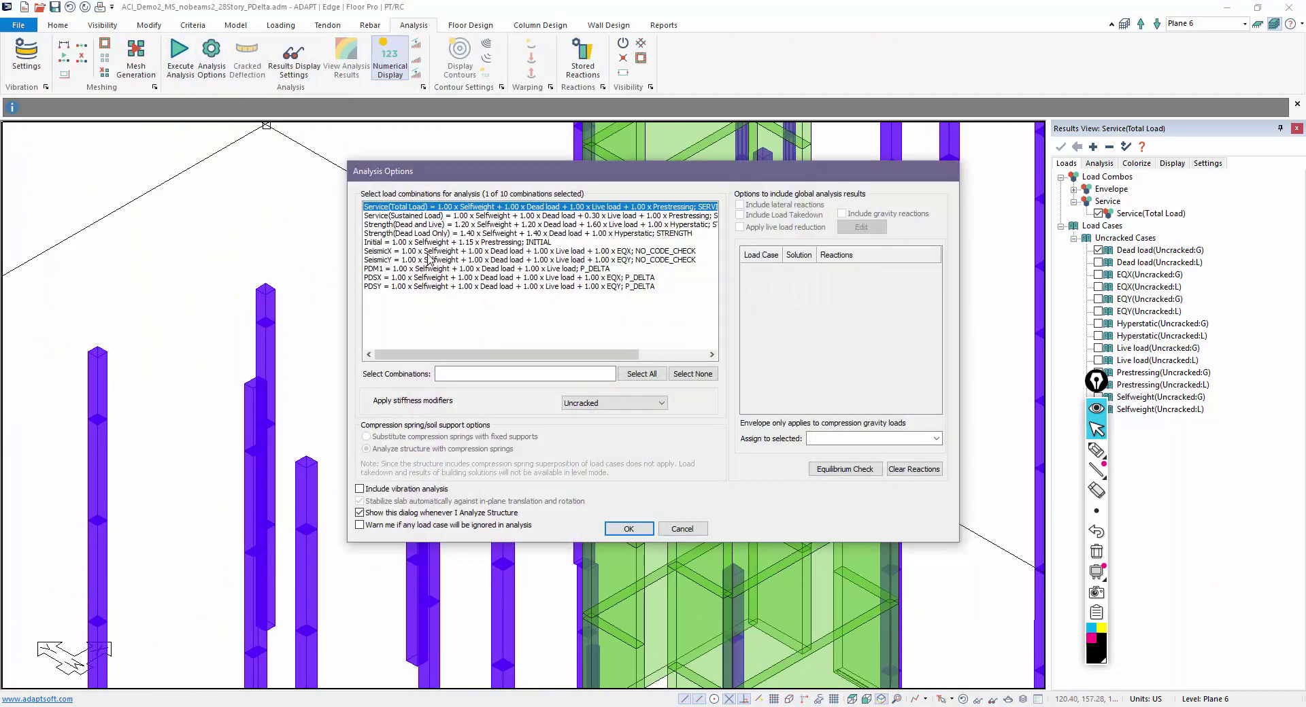
{"action": "left_click", "coordinate": [628, 530]}
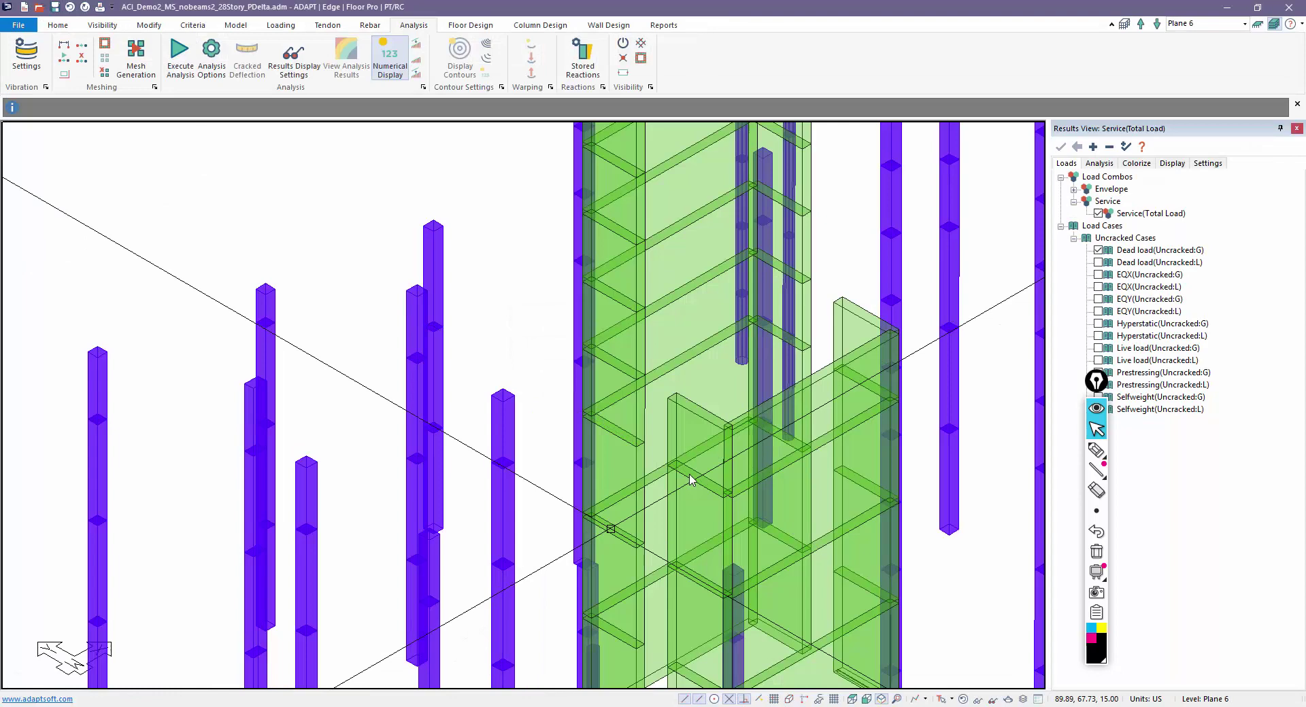
{"action": "scroll", "coordinate": [616, 604], "scroll_direction": "down", "scroll_amount": 5}
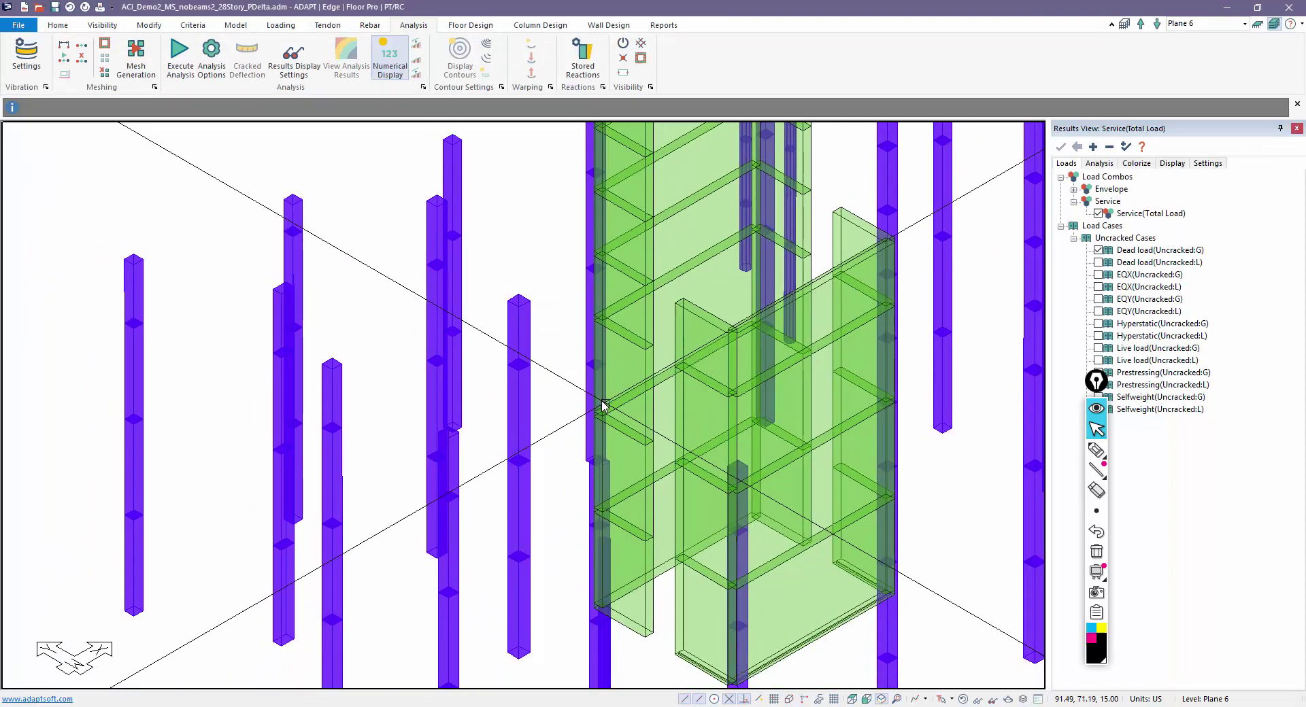